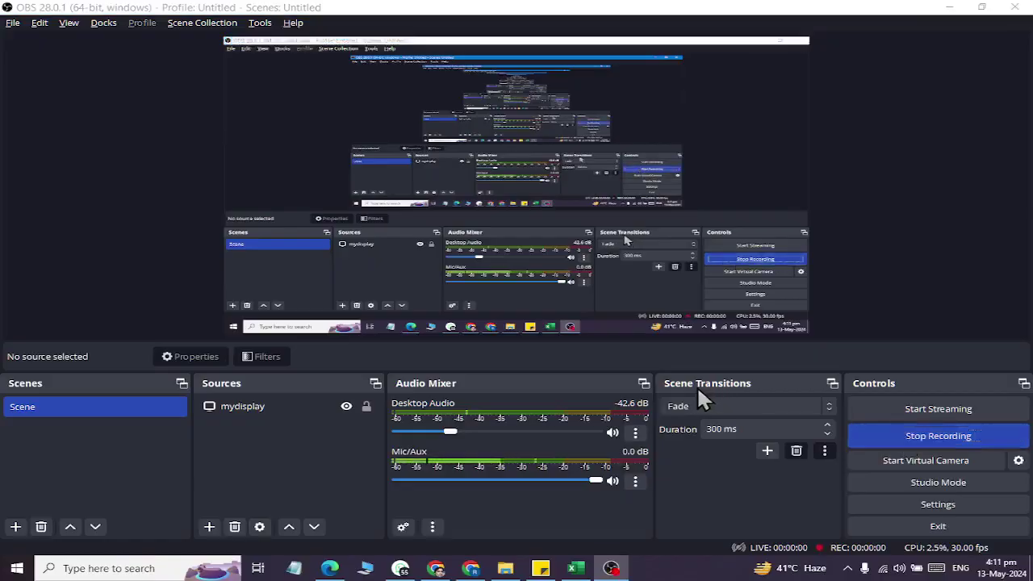
Browse the Jan through Aug month sheets in order, ending back on Jan.
scroll(425, 218, down, 1)
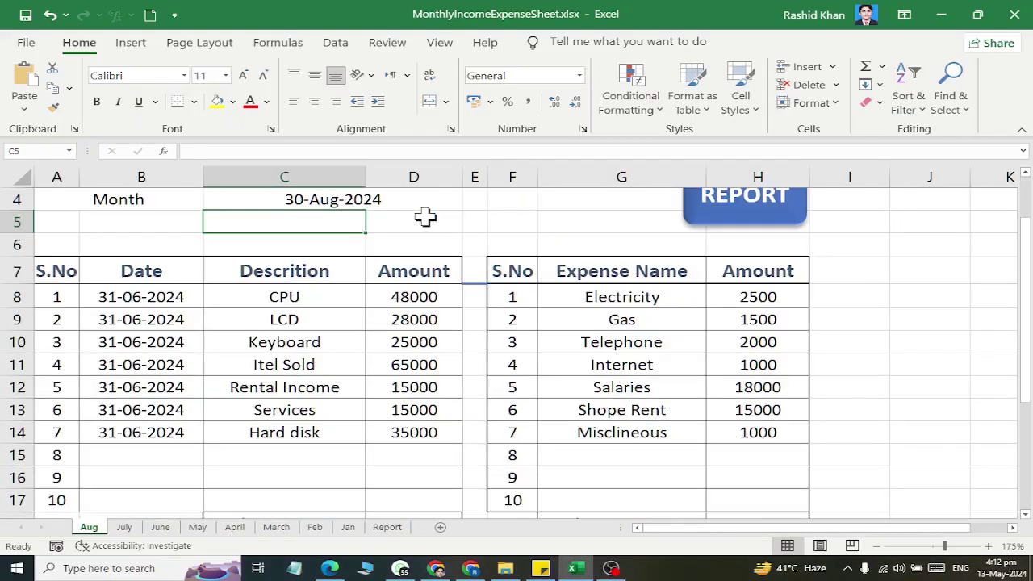
click(349, 529)
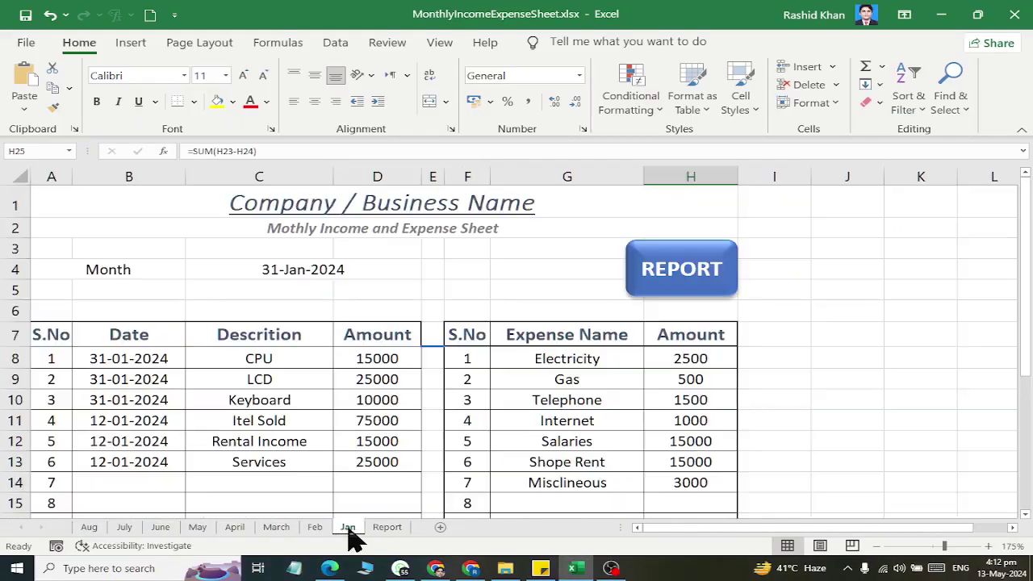
click(316, 528)
click(276, 529)
click(234, 529)
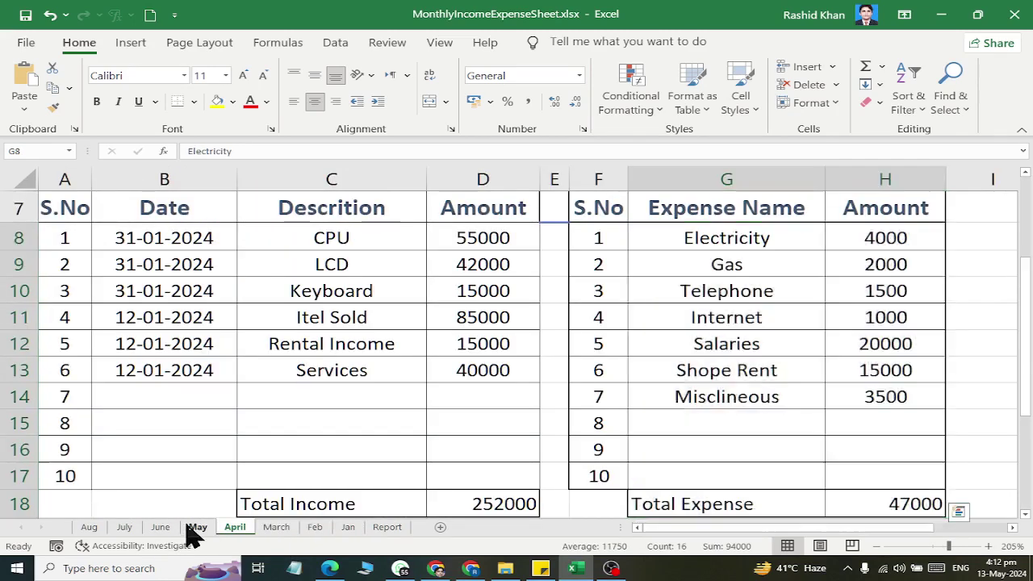
click(197, 529)
click(162, 529)
click(125, 529)
click(89, 529)
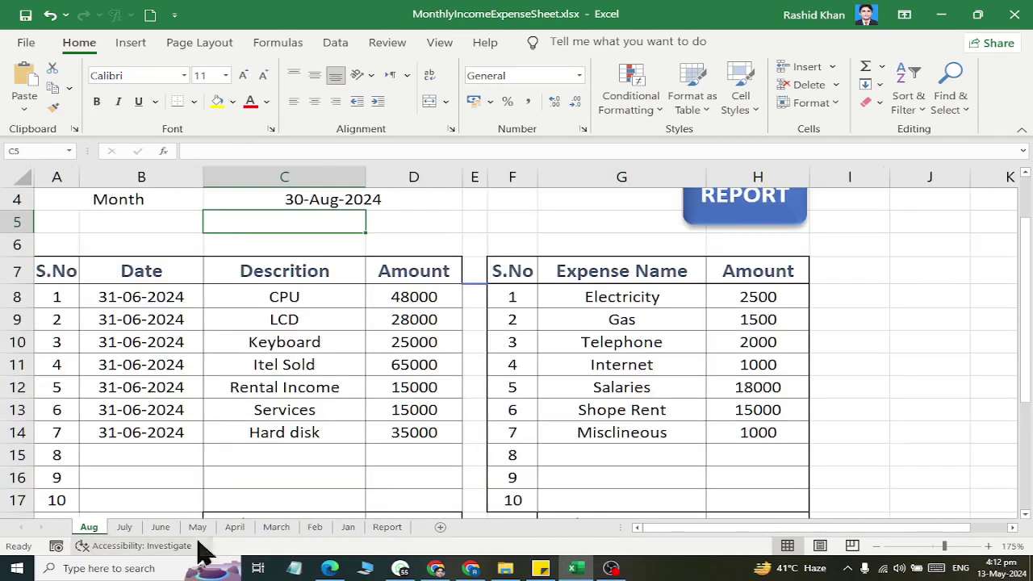
click(348, 529)
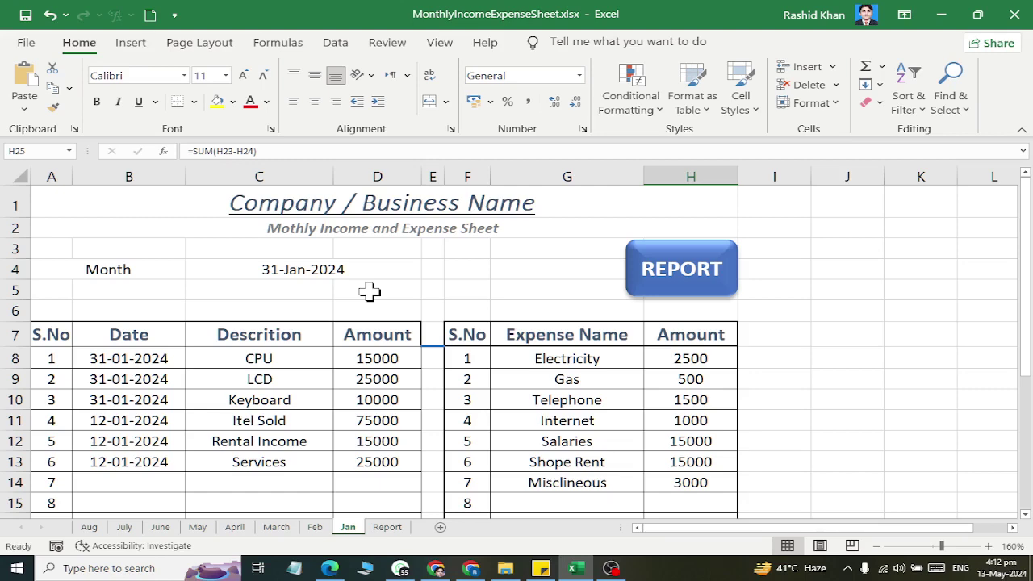
right_click(370, 292)
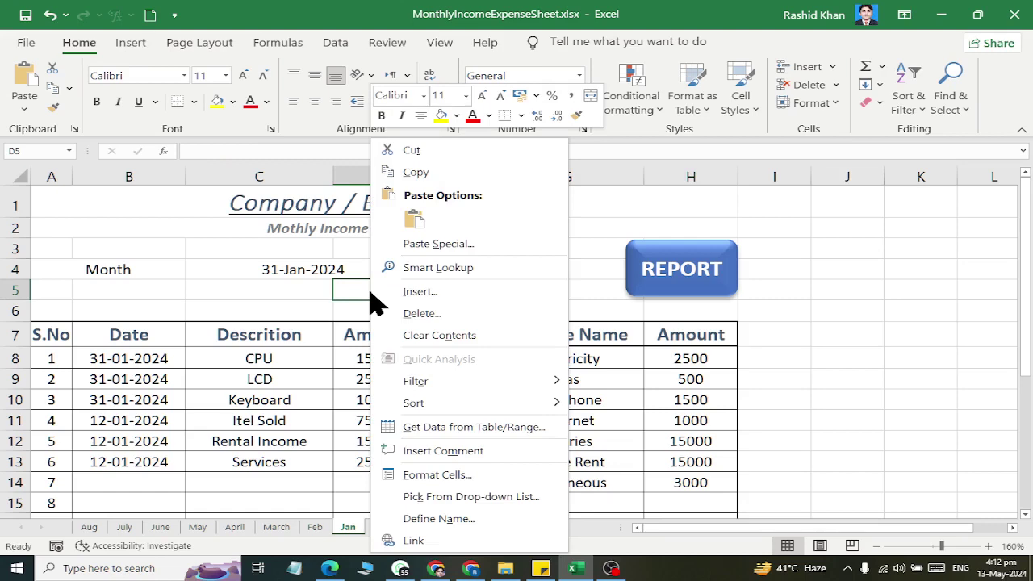
key(Escape)
scroll(261, 330, down, 1)
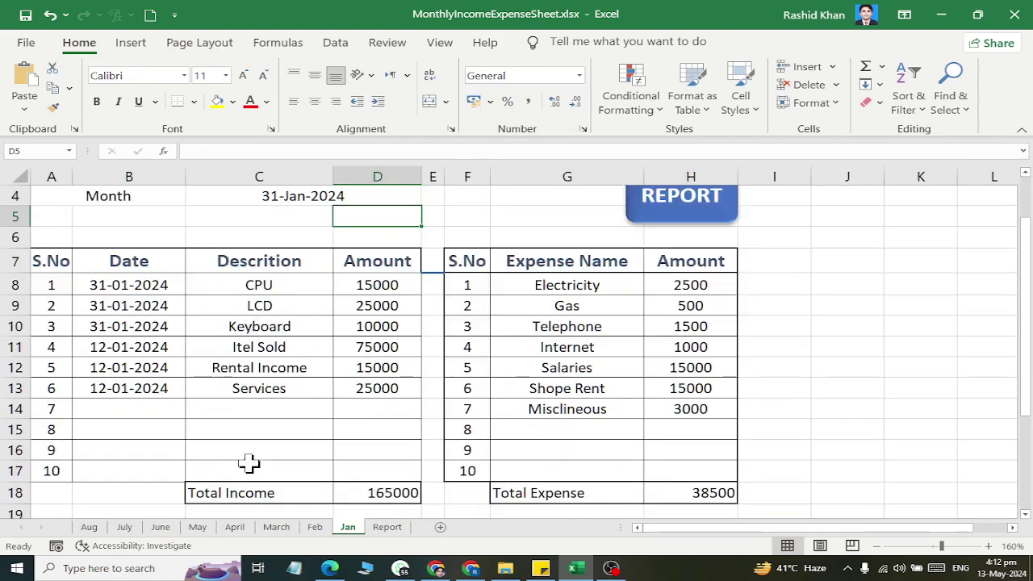
click(369, 493)
double_click(387, 493)
key(Escape)
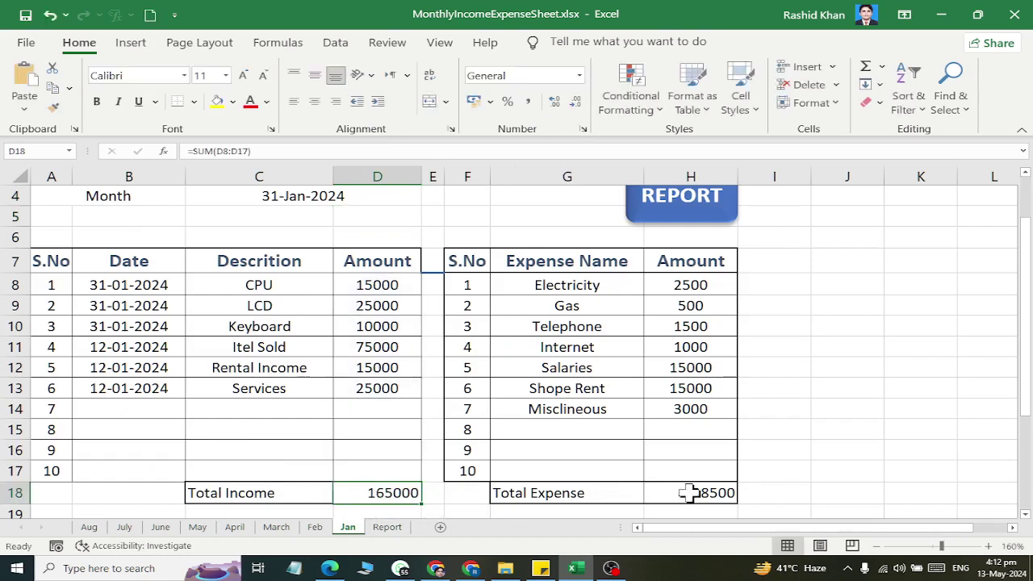
double_click(687, 493)
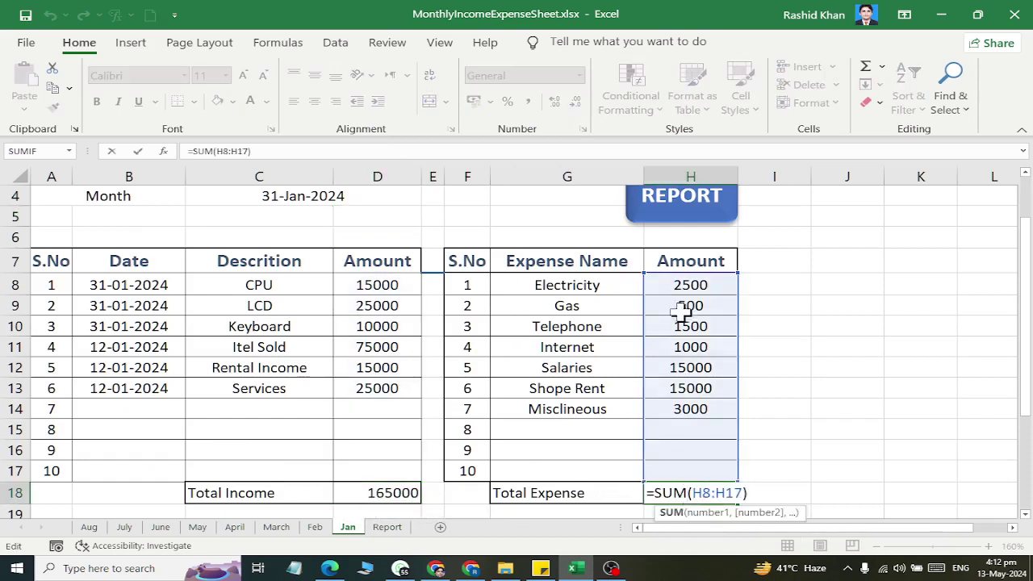
key(Escape)
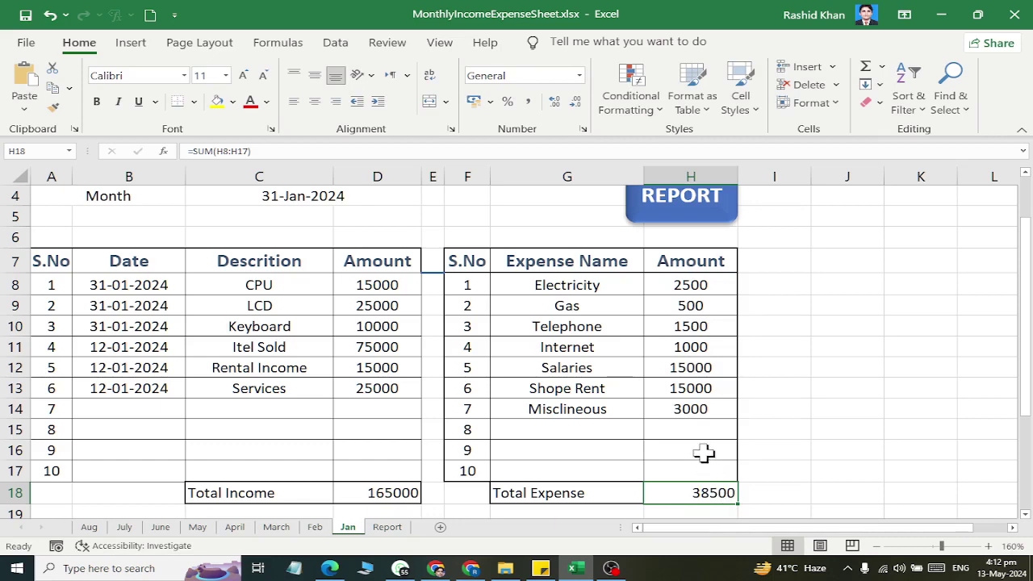
scroll(699, 454, down, 2)
drag(708, 468, 704, 507)
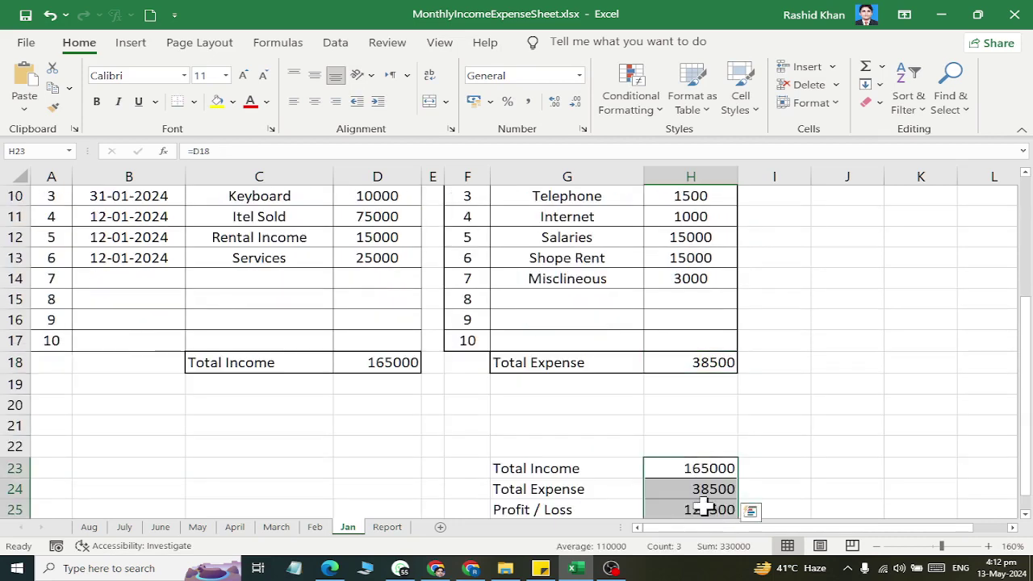
Clear the summary values and link H23 to =D18 and H24 to =H18.
key(Delete)
click(691, 469)
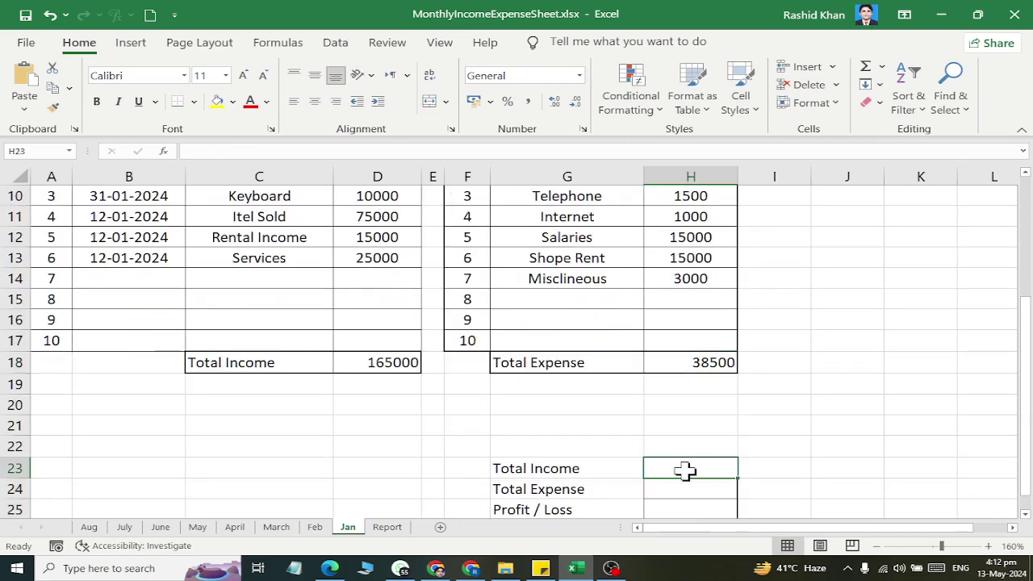
text(=)
click(378, 363)
key(Return)
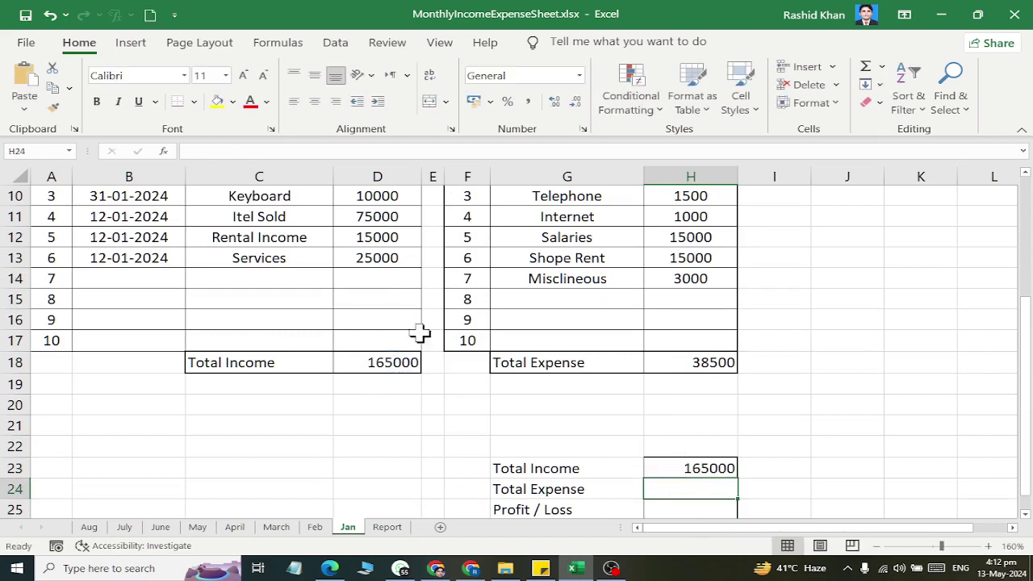
text(=)
click(699, 363)
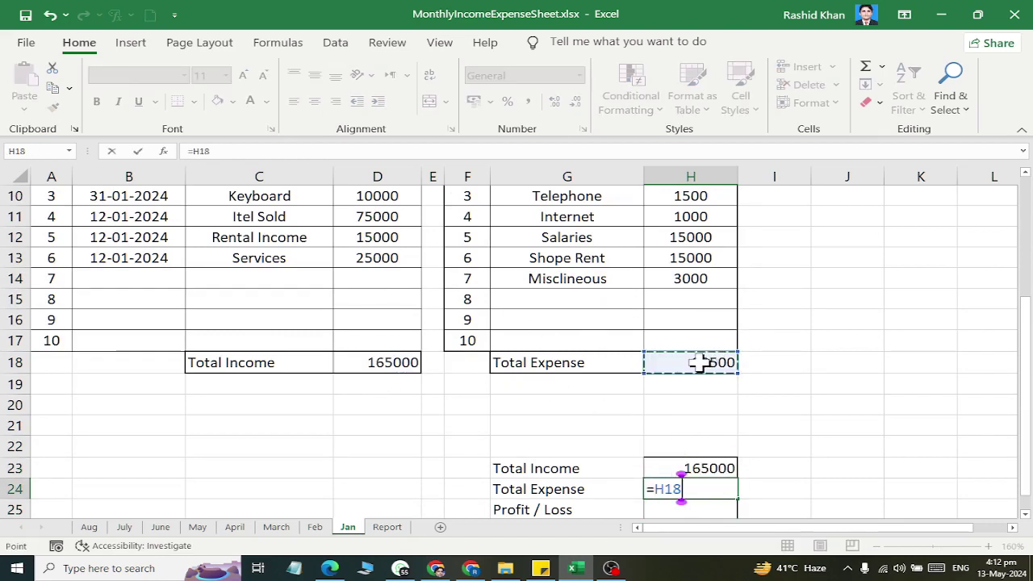
key(Return)
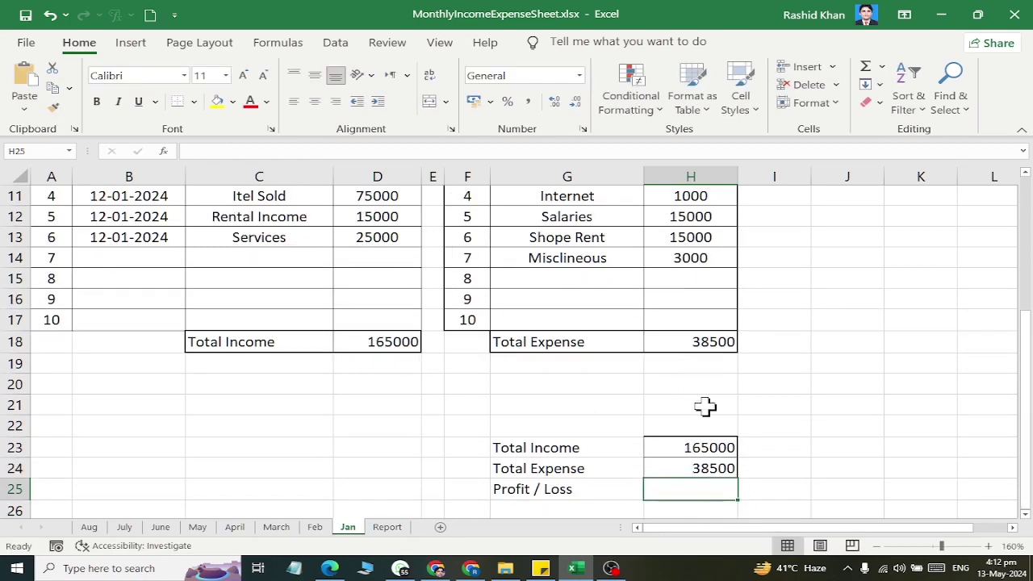
Verify the total formulas in D18 and H18 and the =D18 link in H23.
click(380, 342)
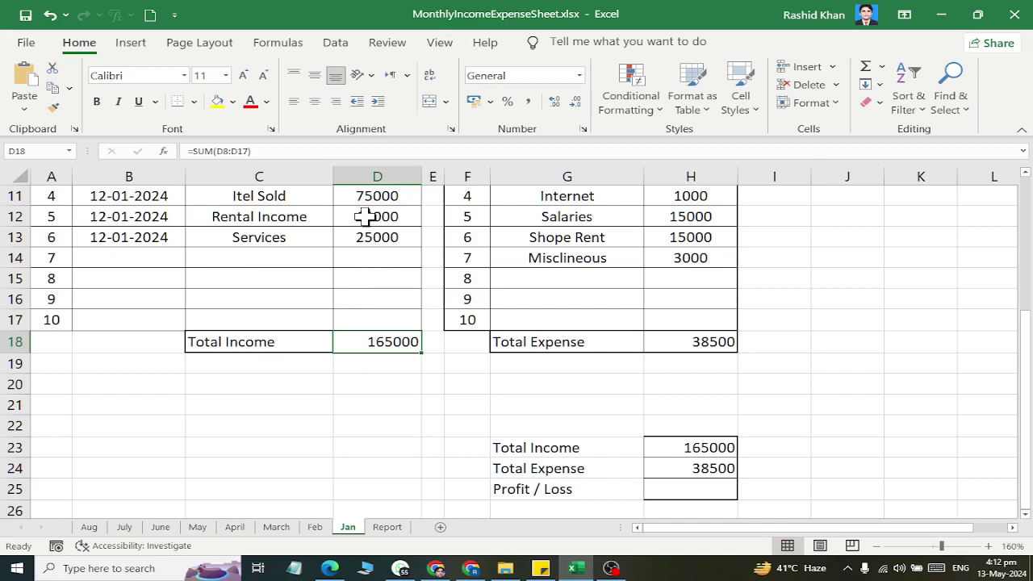
click(727, 448)
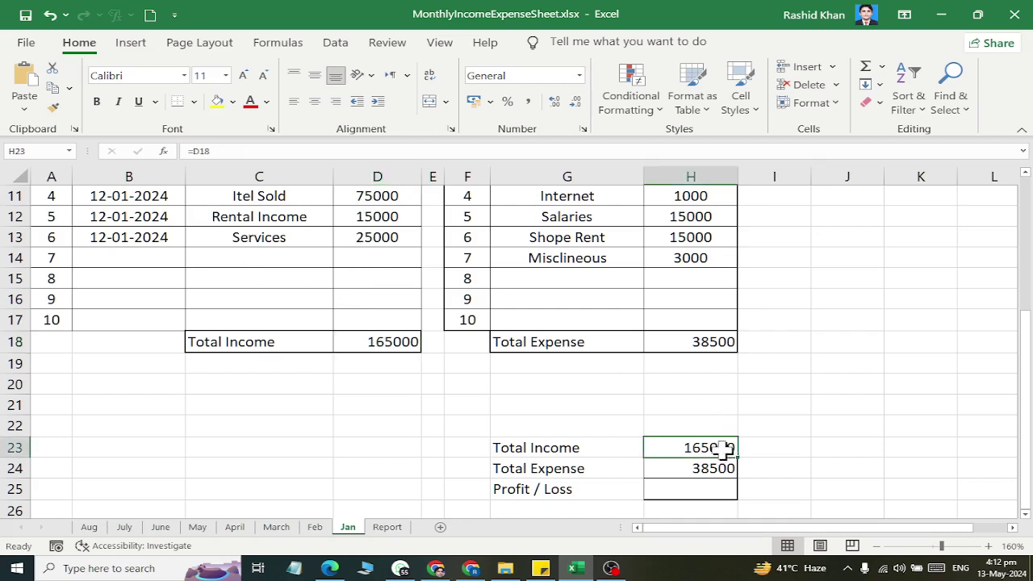
drag(240, 259, 346, 282)
click(374, 342)
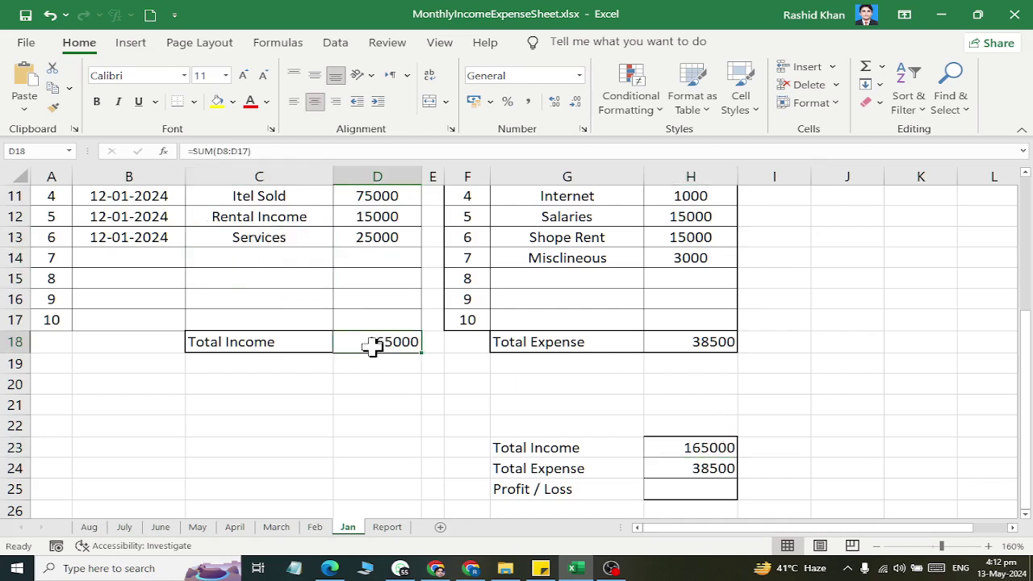
click(697, 343)
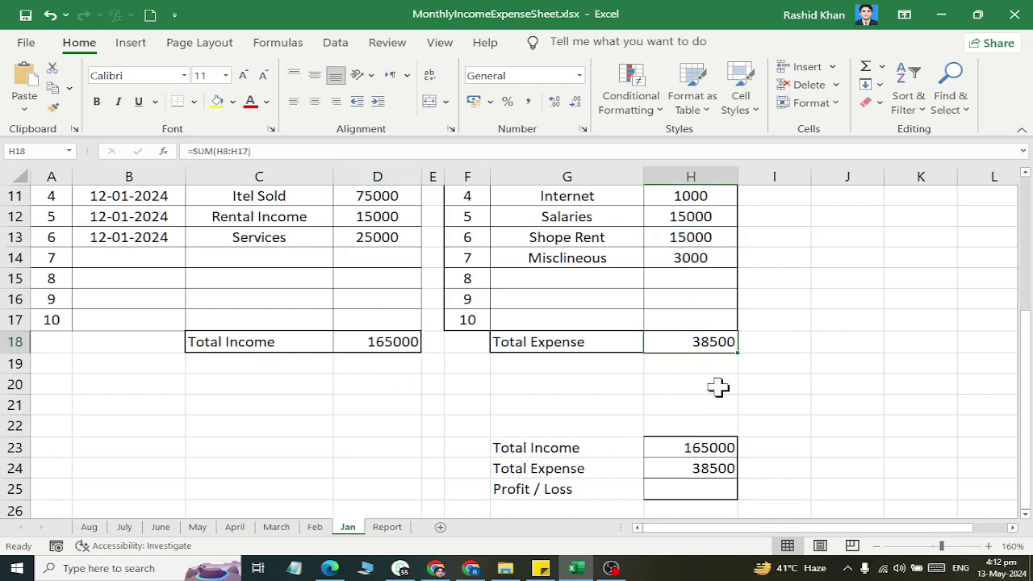
click(699, 447)
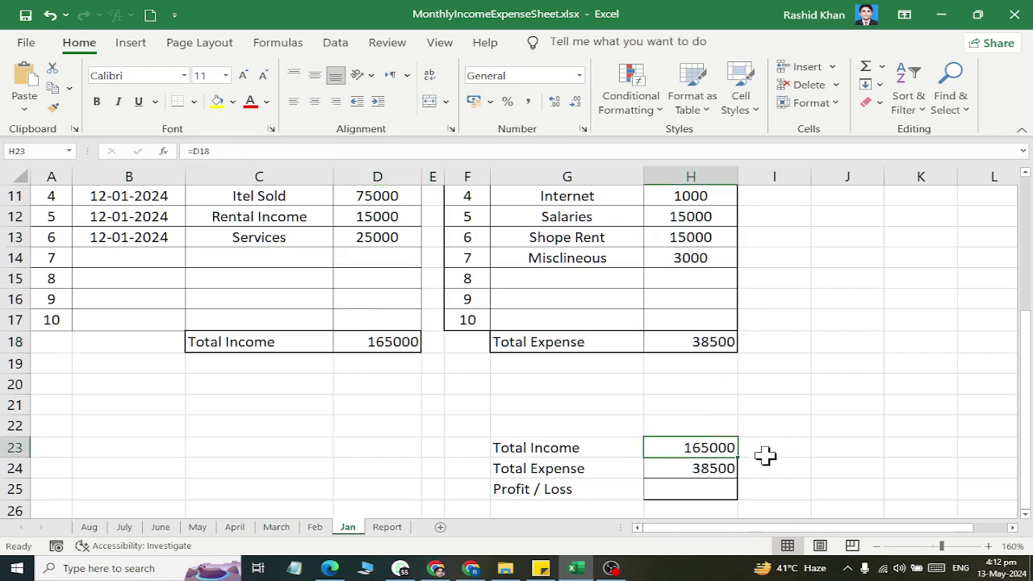
Enter =SUM(H23-H24) in H25 so Profit / Loss shows 126500.
ctrl+scroll(781, 500, up, 2)
scroll(799, 453, up, 1)
click(812, 381)
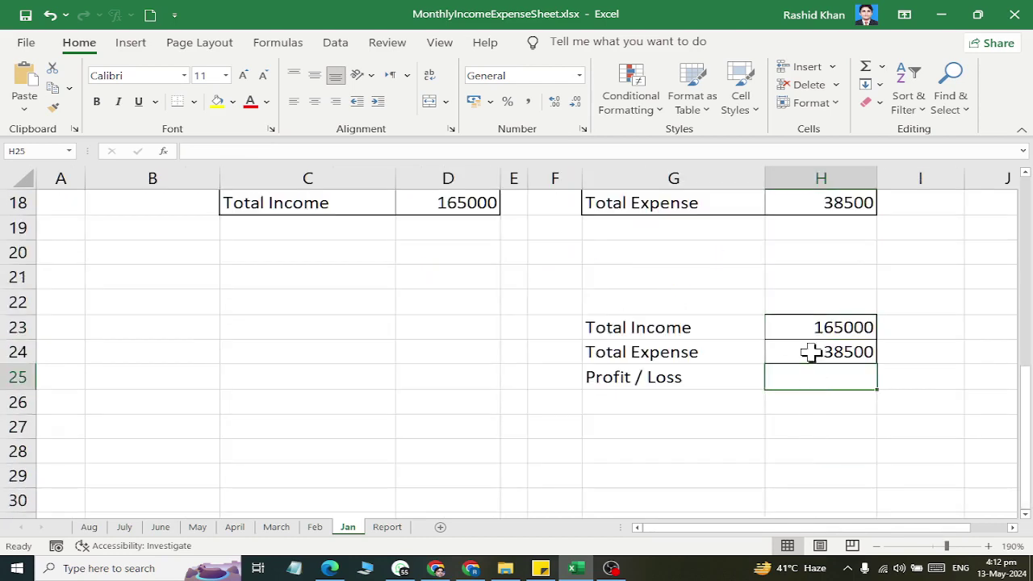
click(867, 71)
click(827, 327)
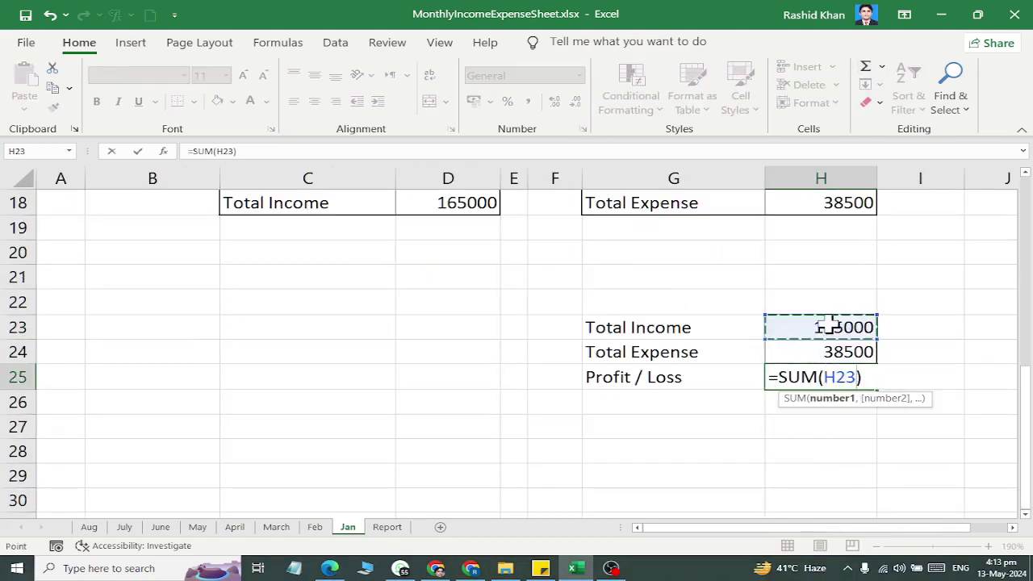
text(-)
click(790, 347)
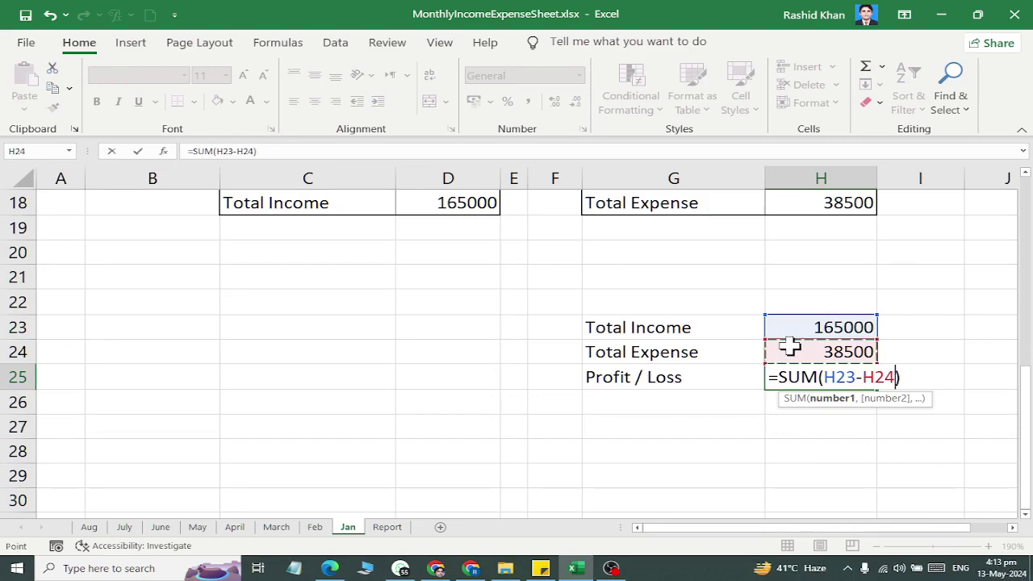
key(Return)
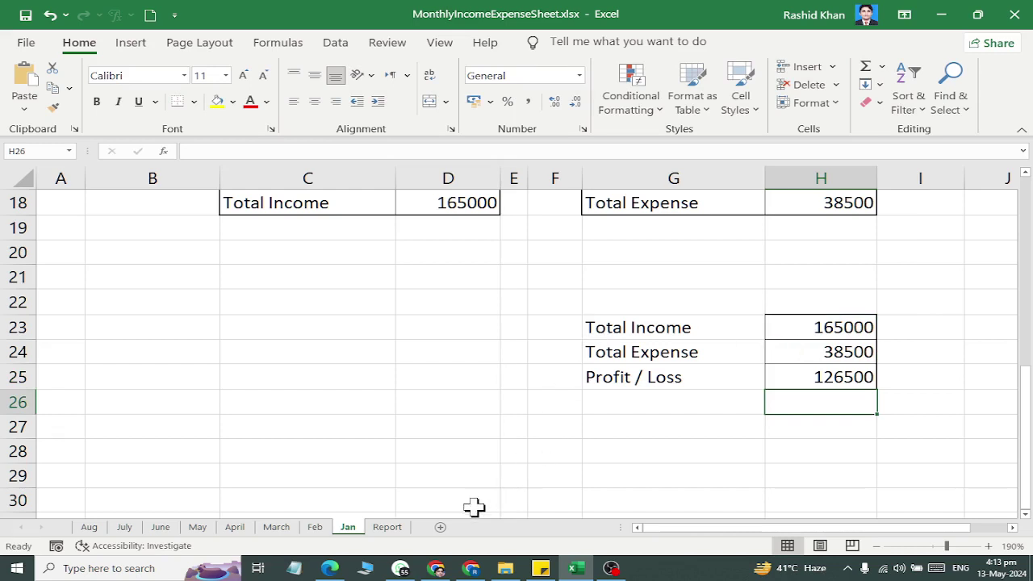
On the Report sheet, pick Jan and then Feb from the C1 month drop-down.
click(398, 531)
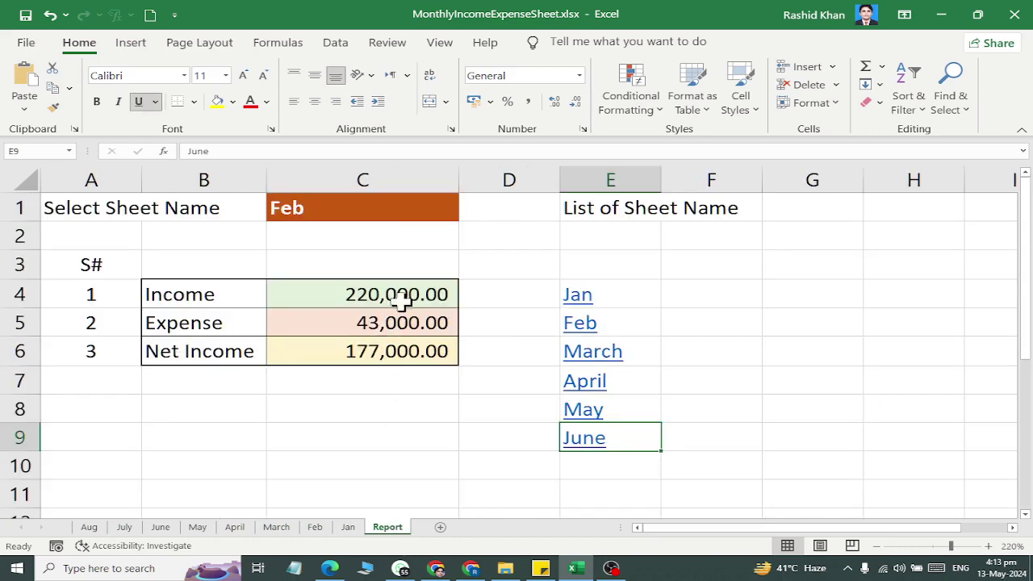
click(436, 209)
click(466, 215)
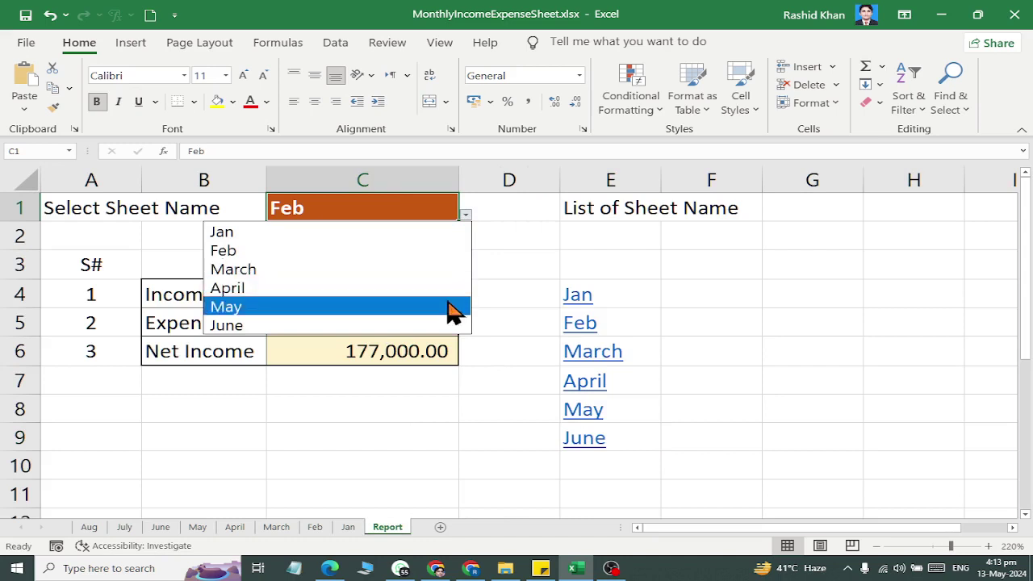
click(440, 236)
click(466, 217)
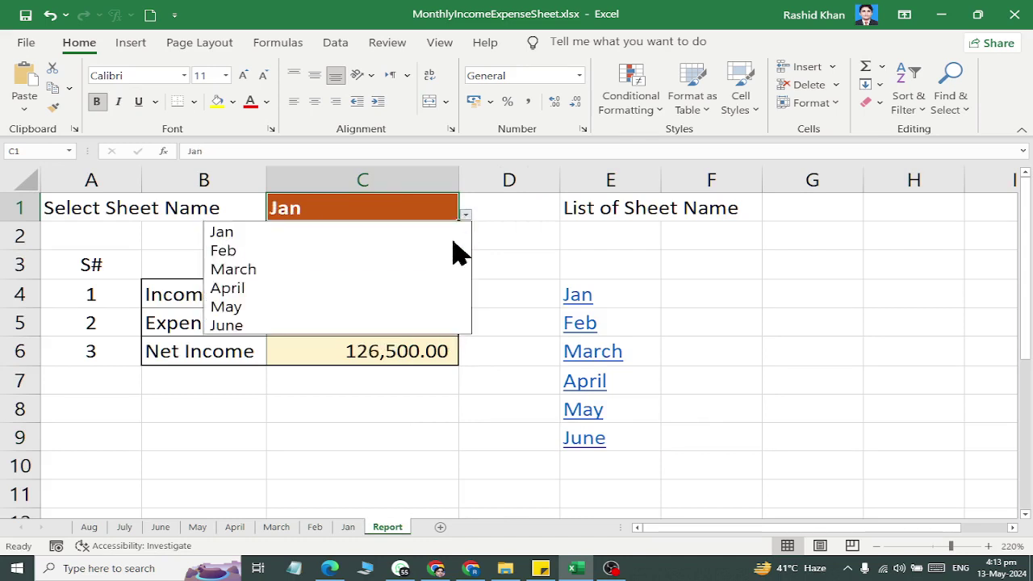
click(456, 251)
Set the report month to April, May, then June, and follow the Jan link in E4.
click(466, 215)
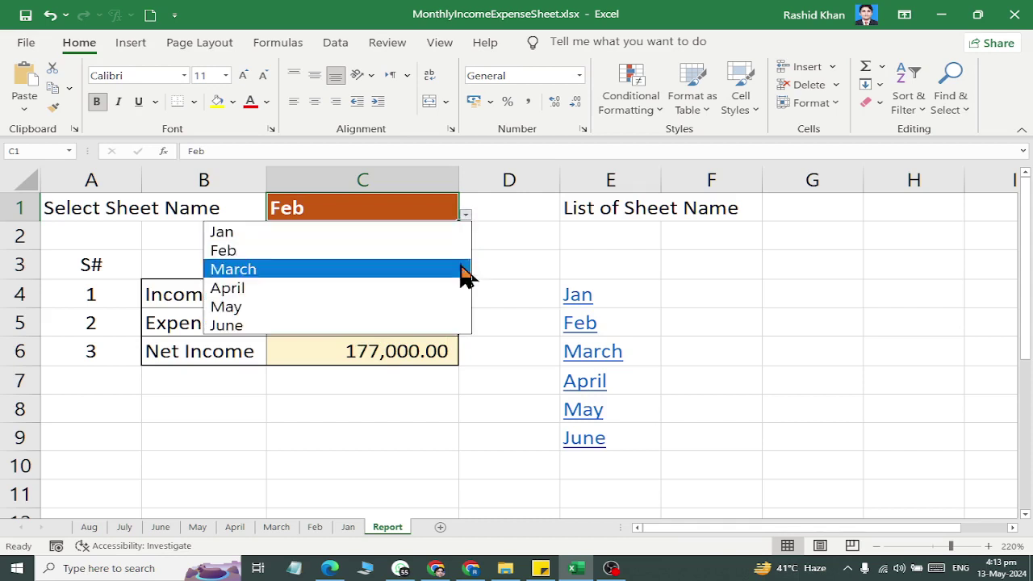
click(463, 288)
click(467, 216)
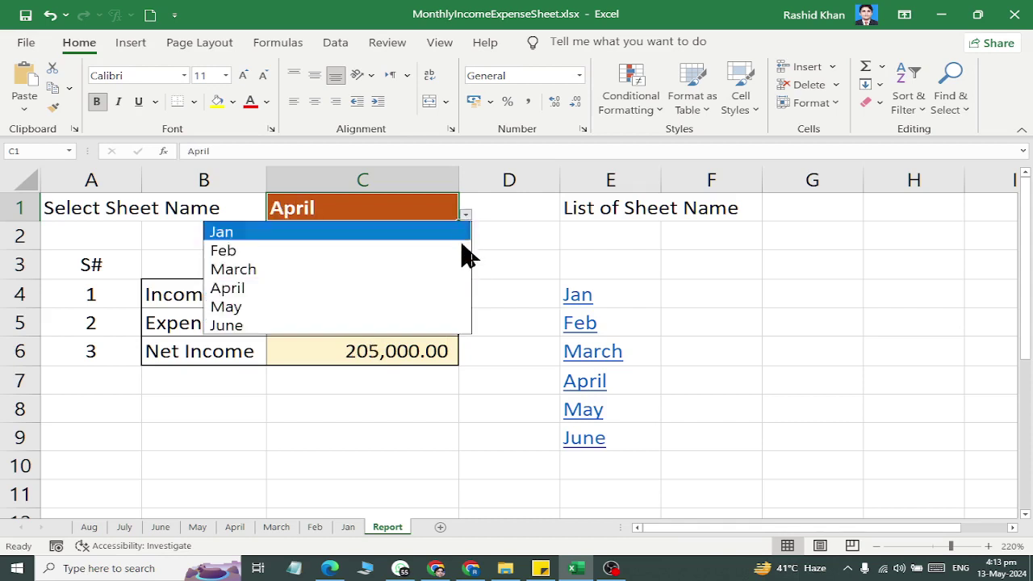
click(460, 305)
click(466, 215)
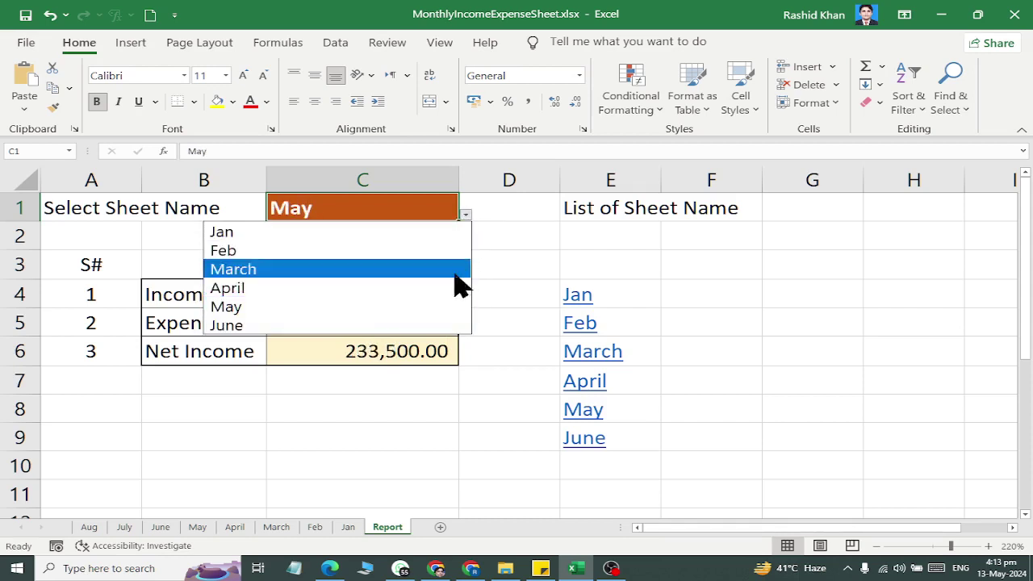
click(448, 323)
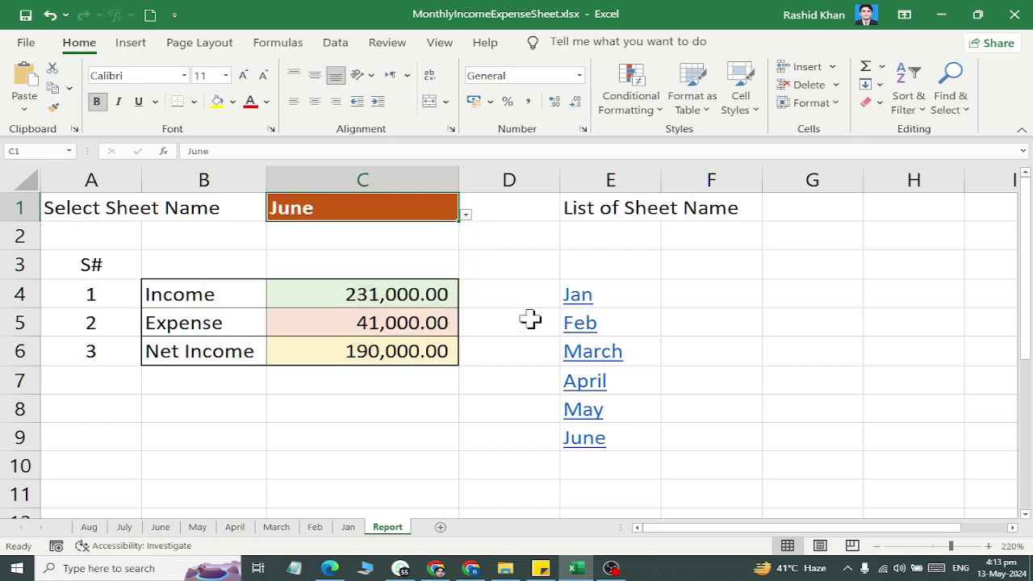
click(584, 300)
Follow the Jan and Feb links and return to Report with each sheet's REPORT button.
click(584, 301)
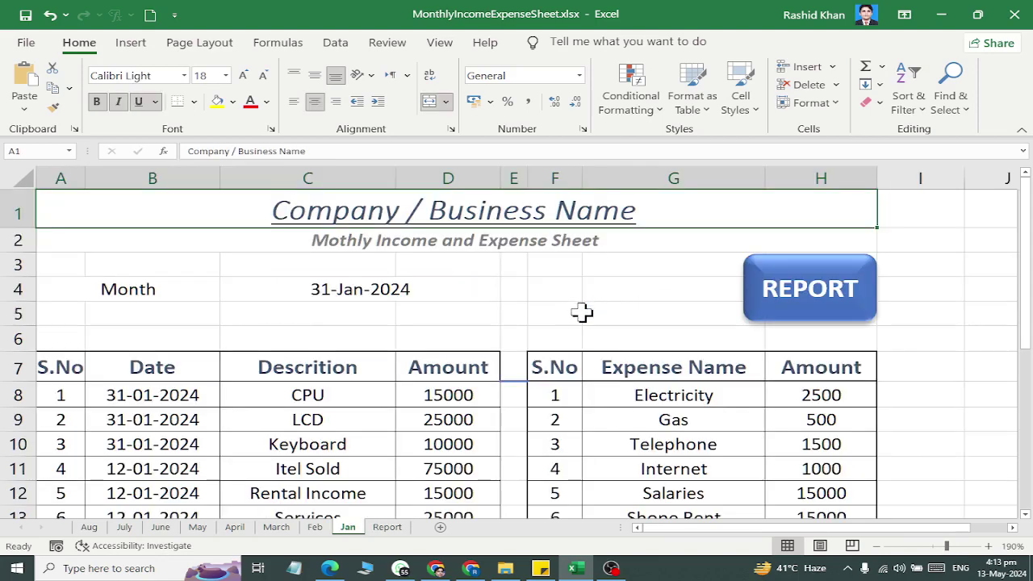
click(782, 307)
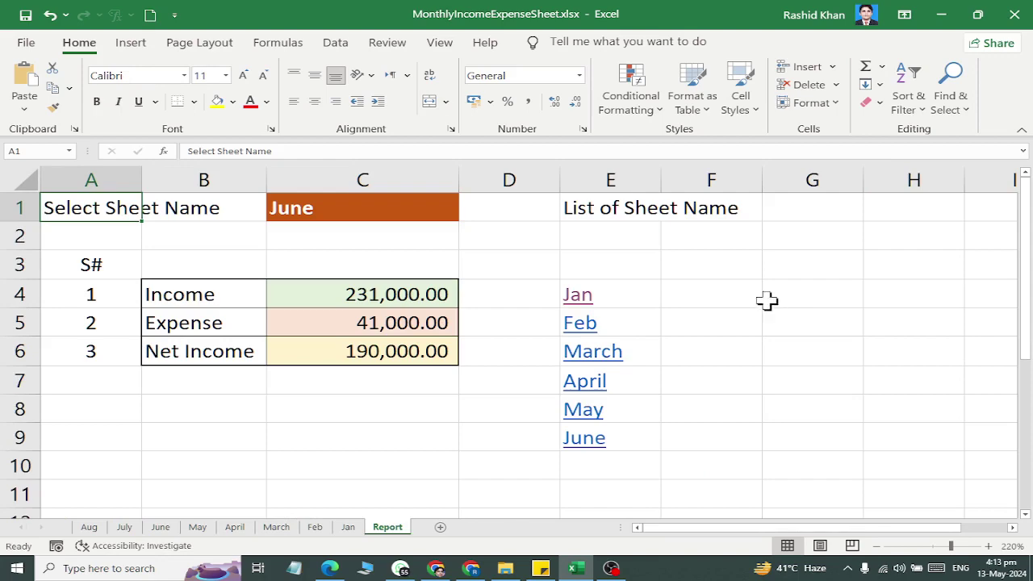
click(607, 323)
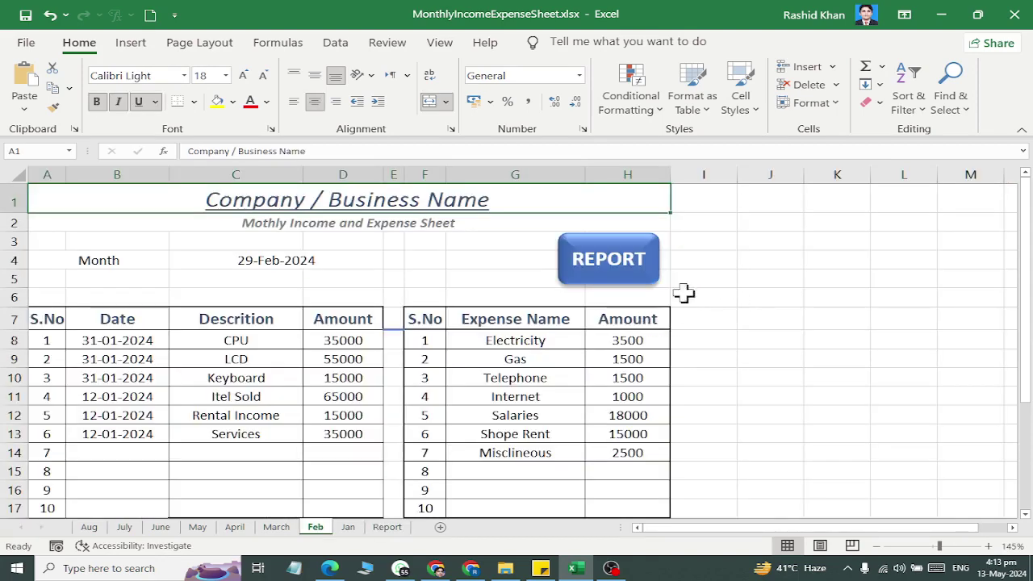
click(686, 282)
Follow the June link and return via REPORT, then visit July and come back to Report.
click(592, 442)
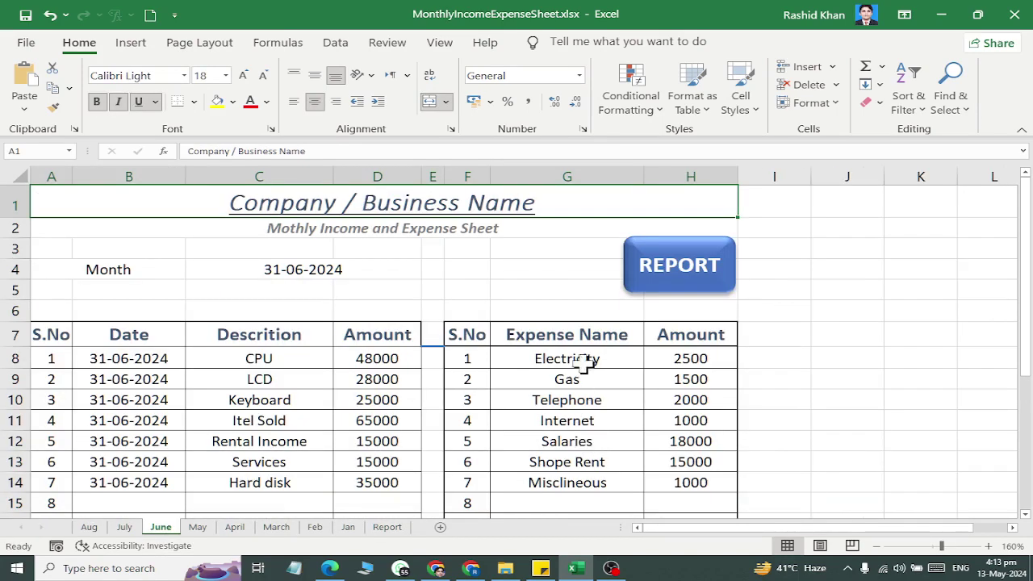
scroll(170, 305, down, 2)
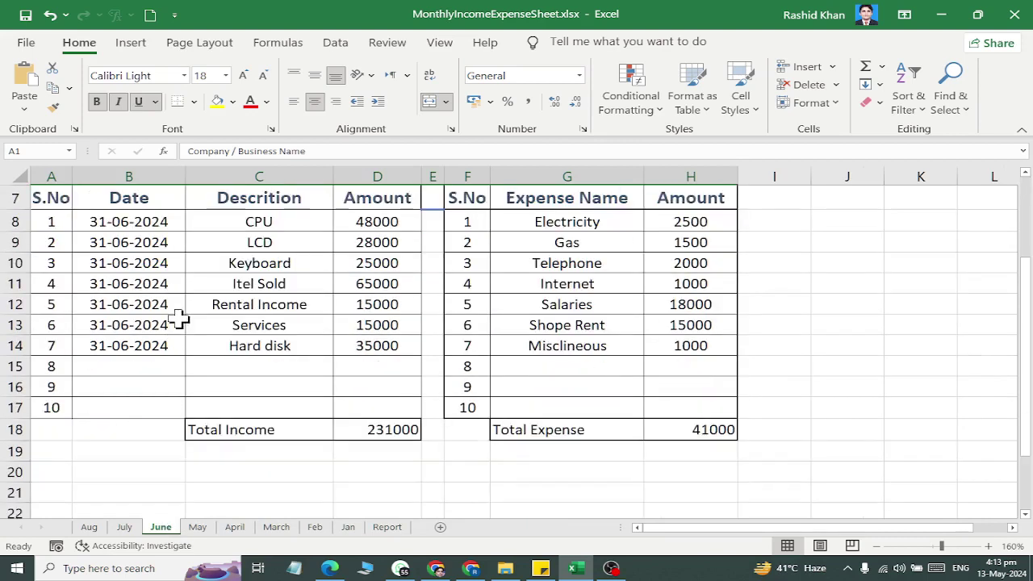
scroll(241, 358, up, 1)
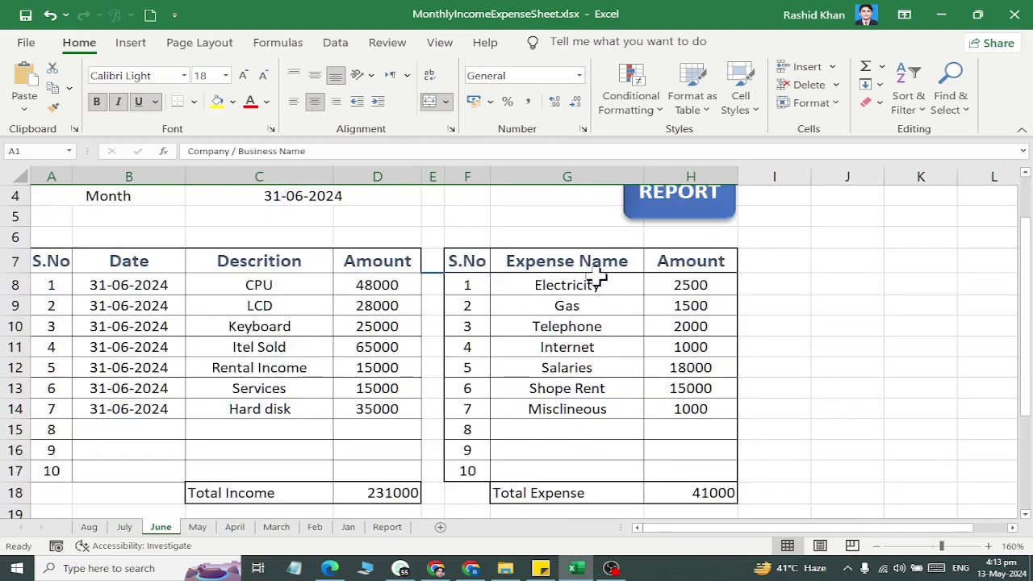
click(658, 205)
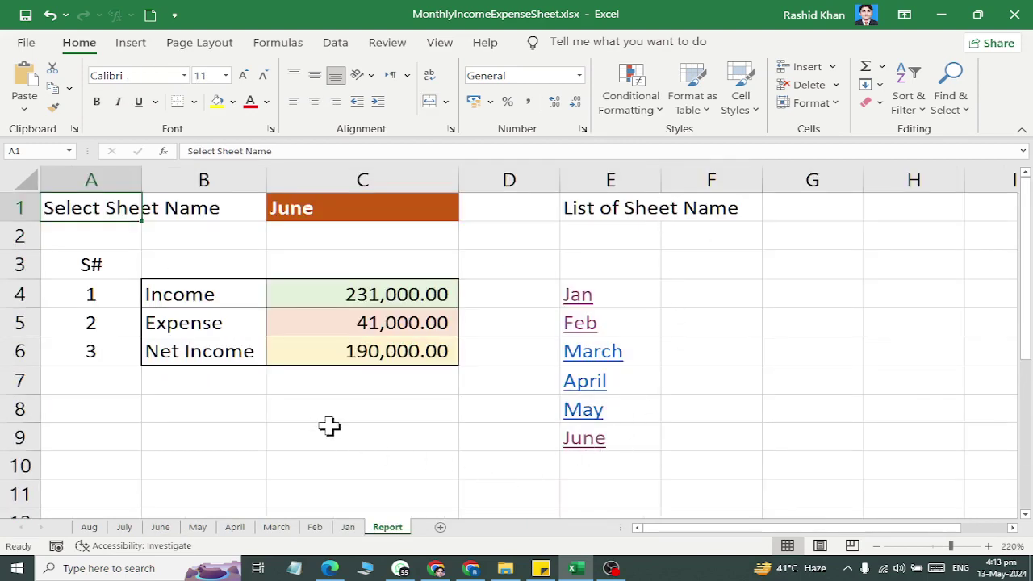
click(123, 527)
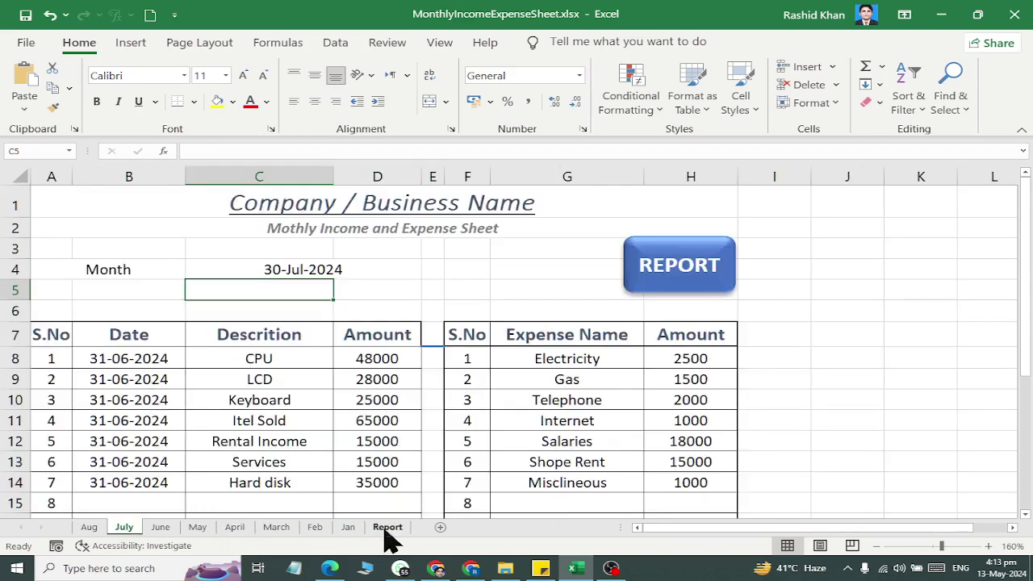
click(386, 527)
click(607, 473)
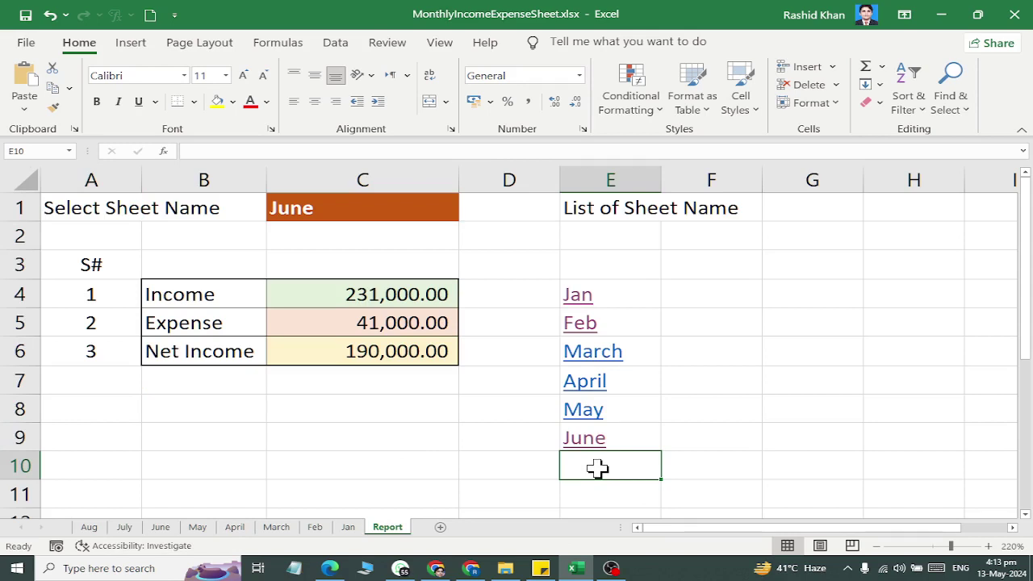
Enter July in cell E10 of the Report sheet.
text(Ju)
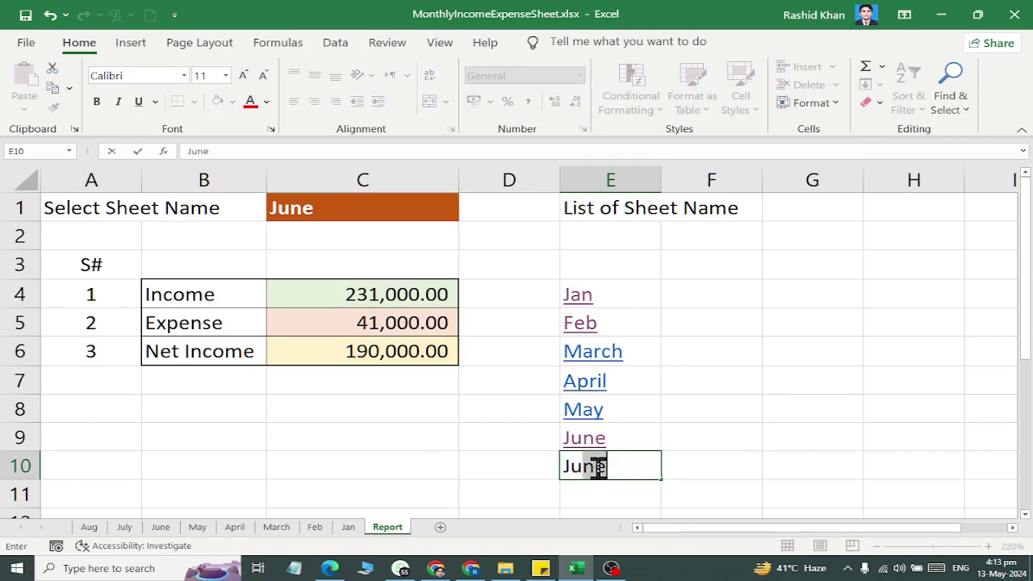
text(ly)
key(BackSpace)
key(BackSpace)
key(BackSpace)
text(uly)
key(Return)
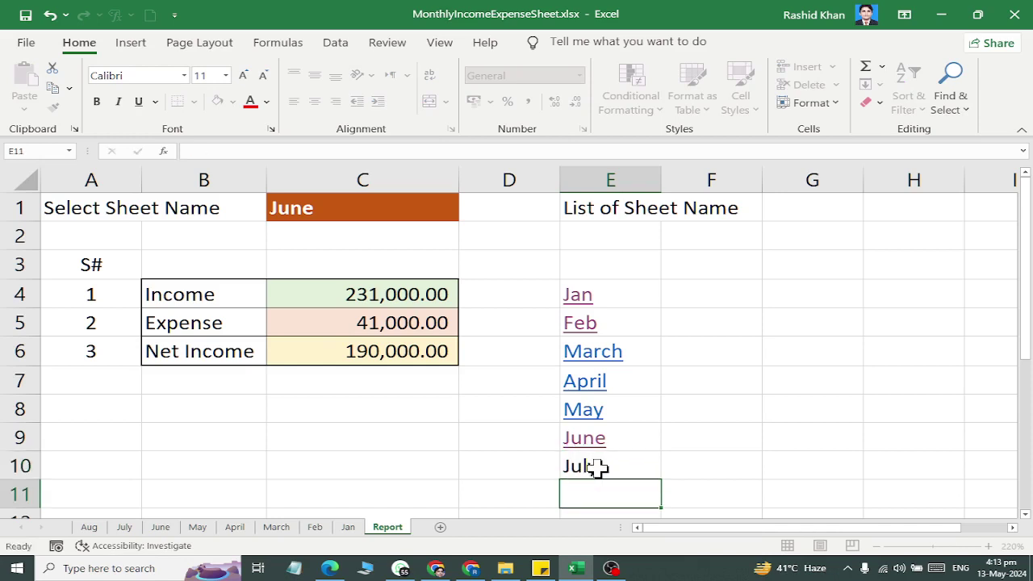
click(597, 469)
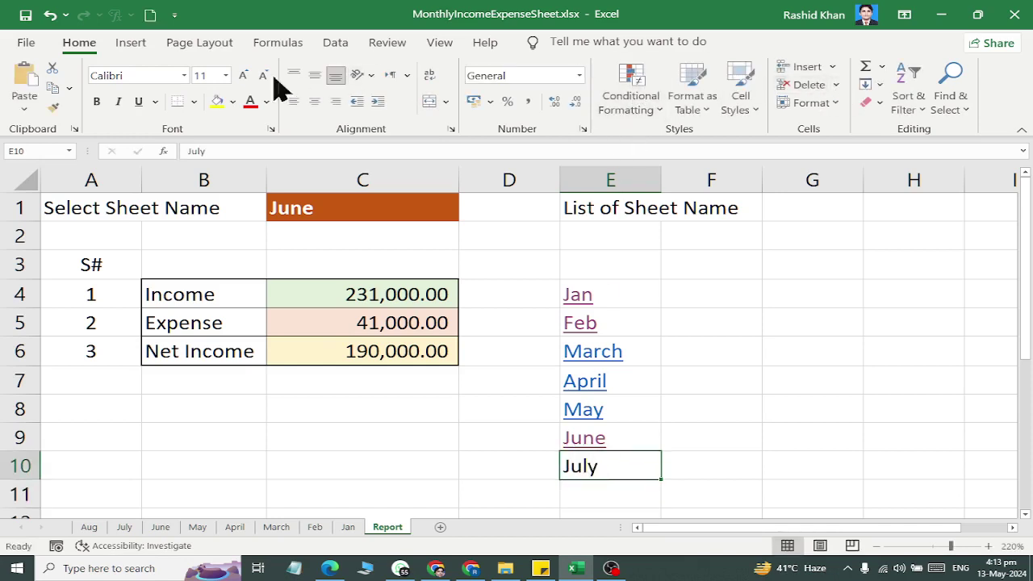
Hyperlink E10 to the July sheet in this document, then test it and return via REPORT.
click(136, 45)
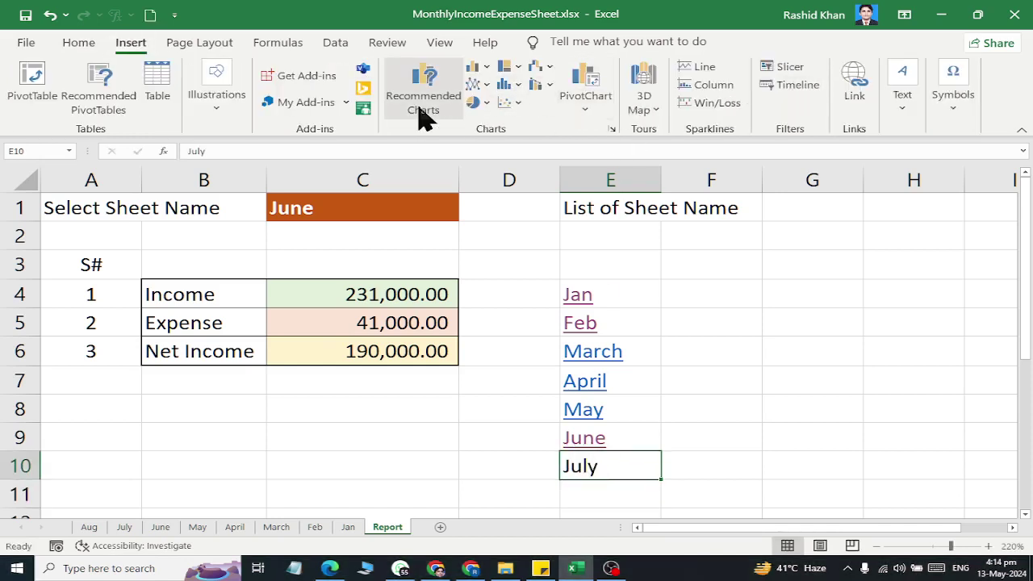
click(862, 85)
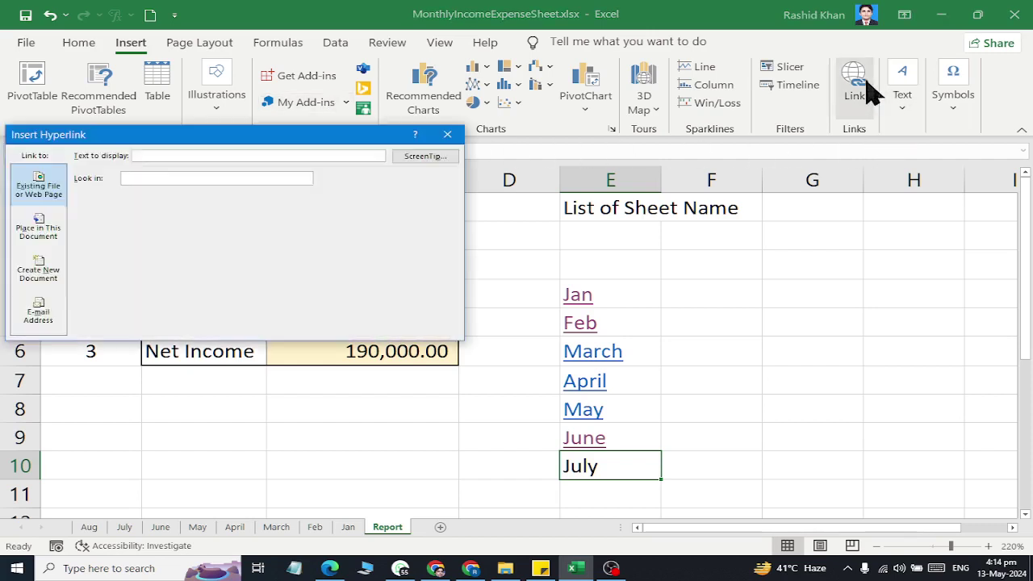
click(50, 251)
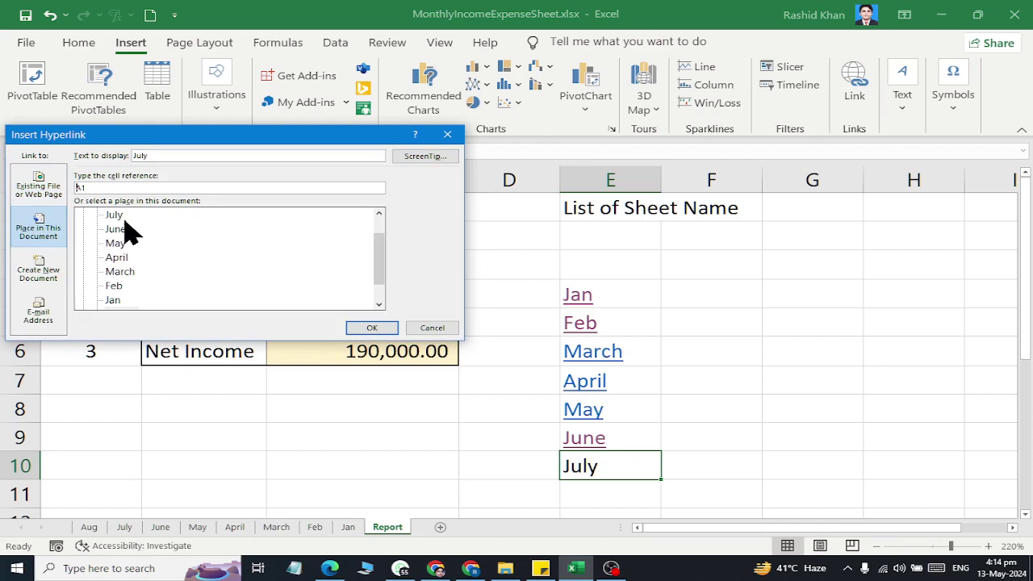
click(121, 216)
click(42, 193)
click(38, 230)
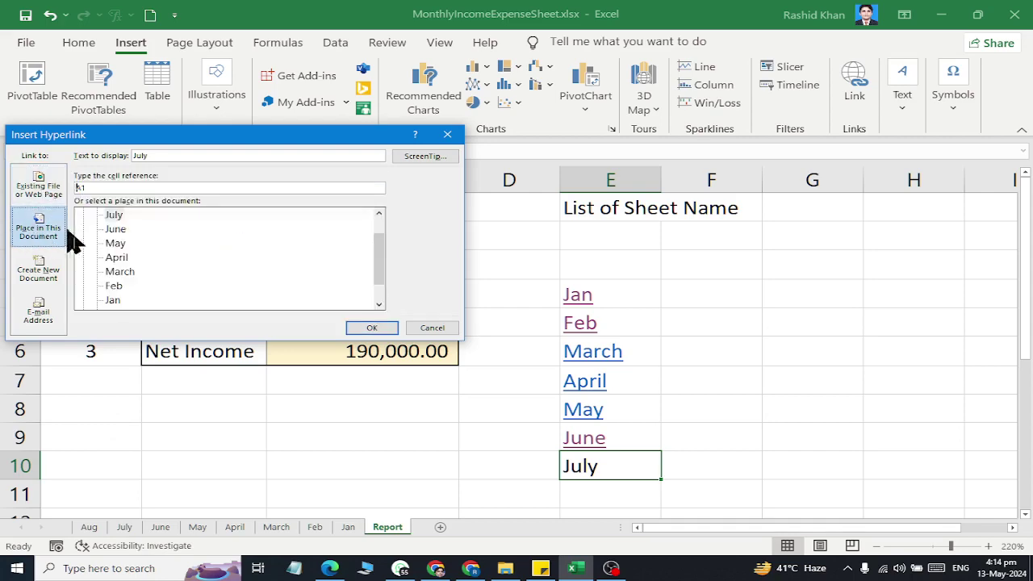
click(114, 215)
click(373, 329)
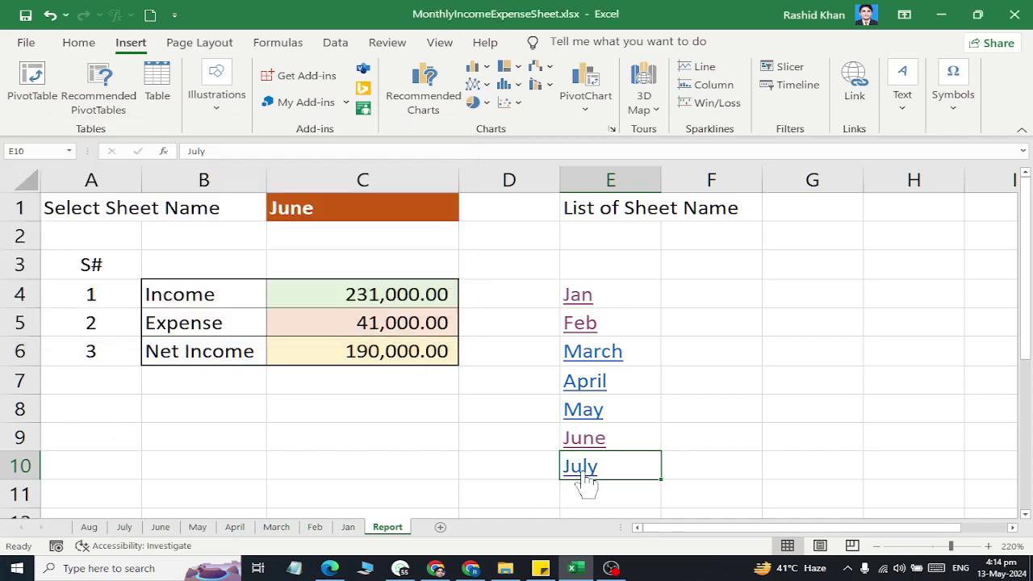
click(585, 478)
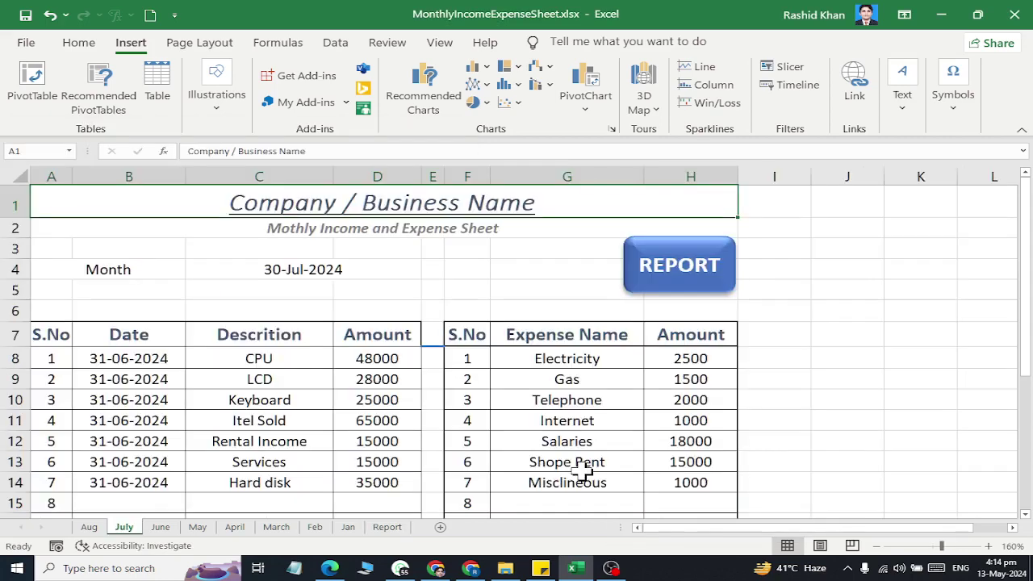
click(670, 273)
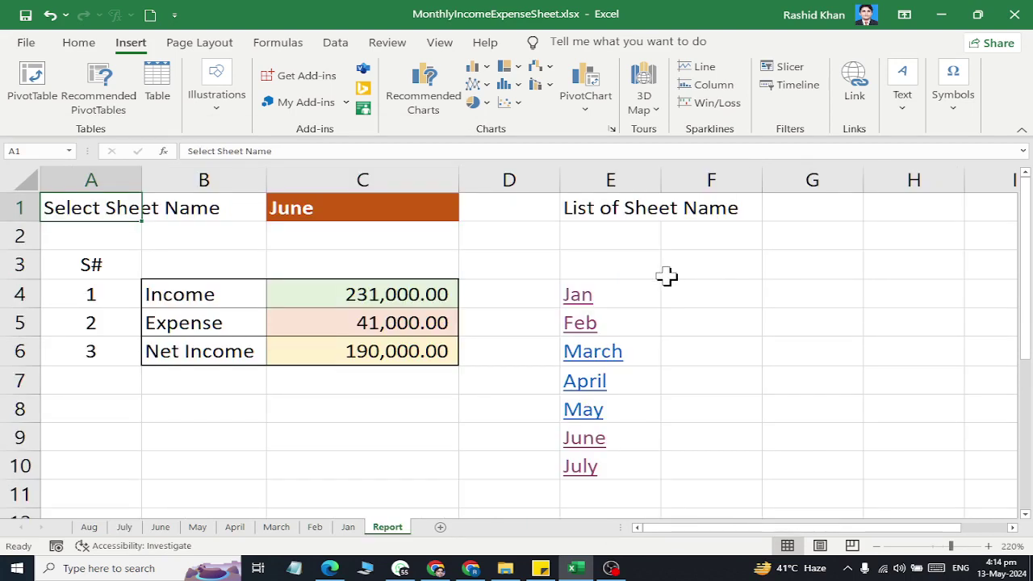
Enter August in cell E11 below the July link.
right_click(578, 480)
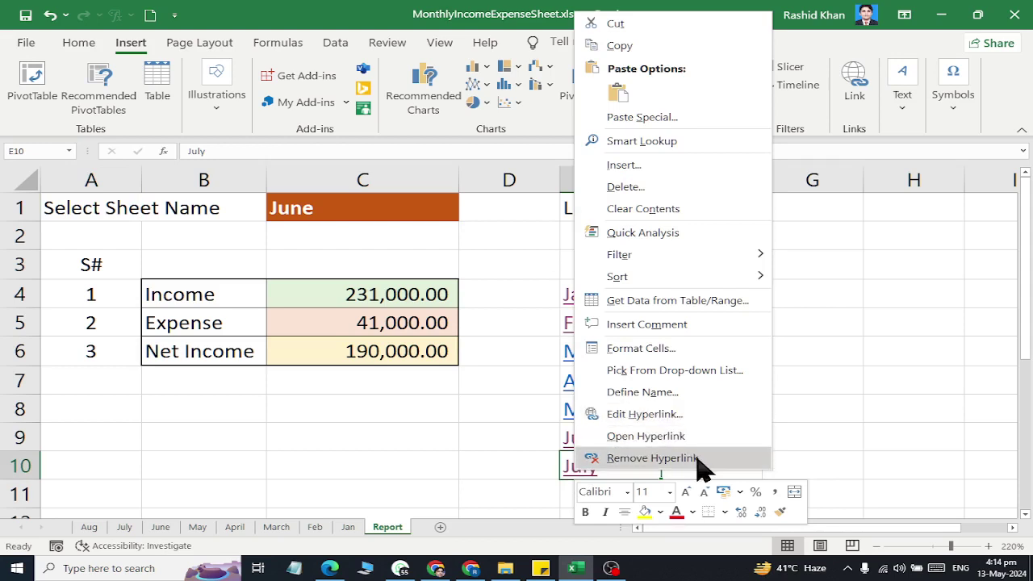
key(Escape)
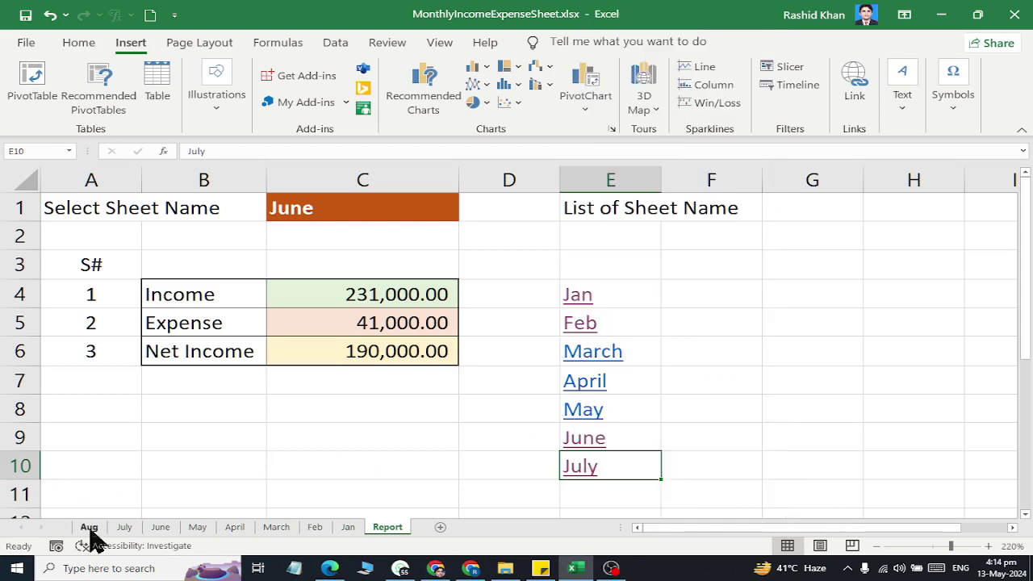
click(609, 504)
text(au)
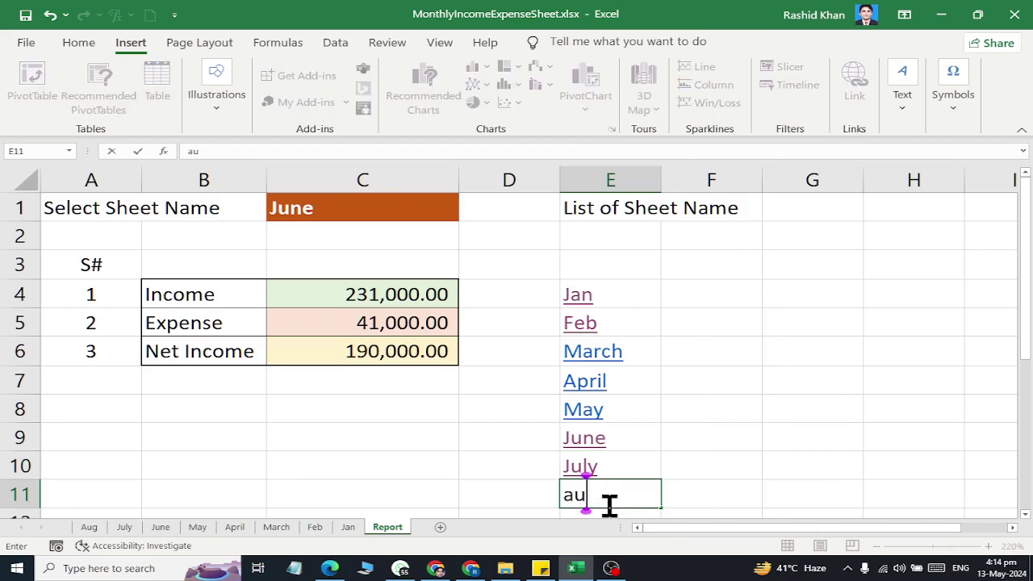
key(BackSpace)
key(BackSpace)
text(August)
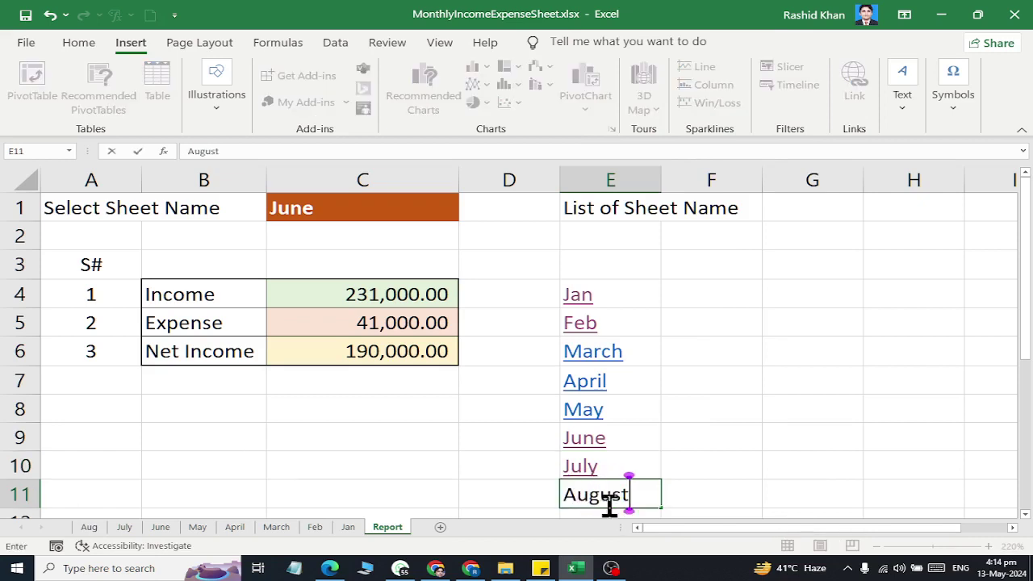
key(Return)
click(611, 464)
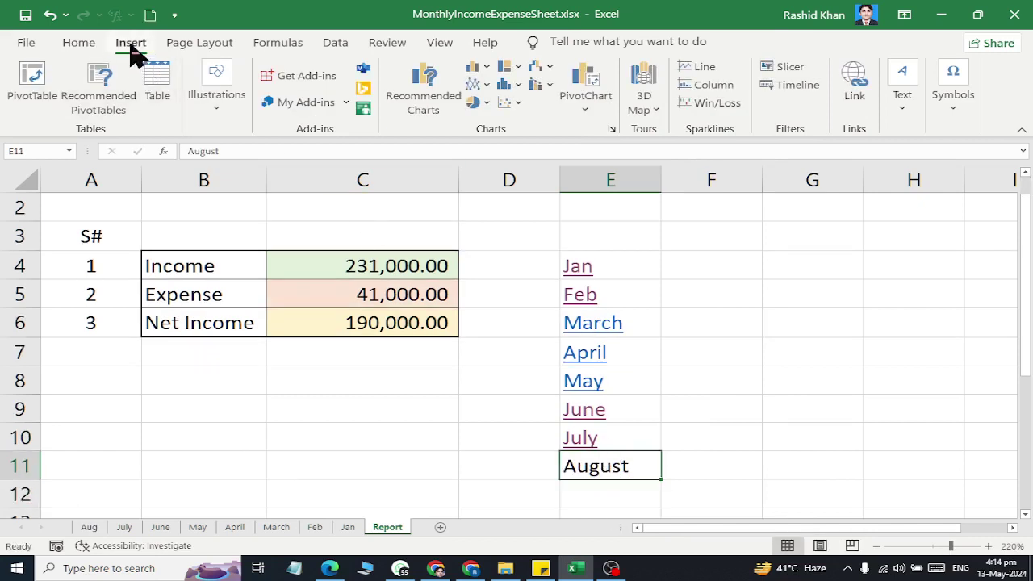
Hyperlink E11 to the Aug sheet as a place in this document.
click(854, 81)
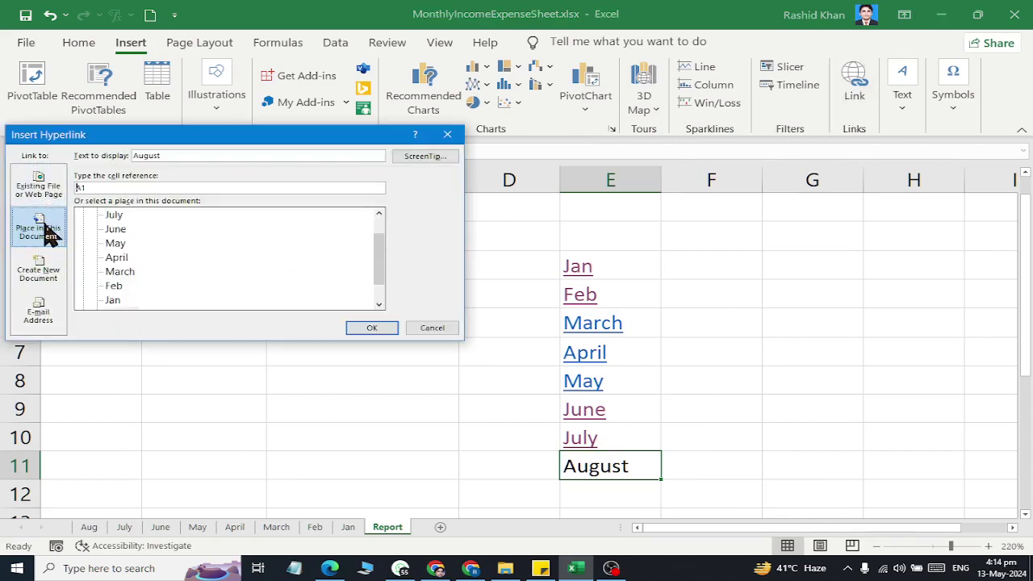
scroll(125, 250, up, 1)
scroll(131, 237, down, 1)
scroll(132, 267, down, 1)
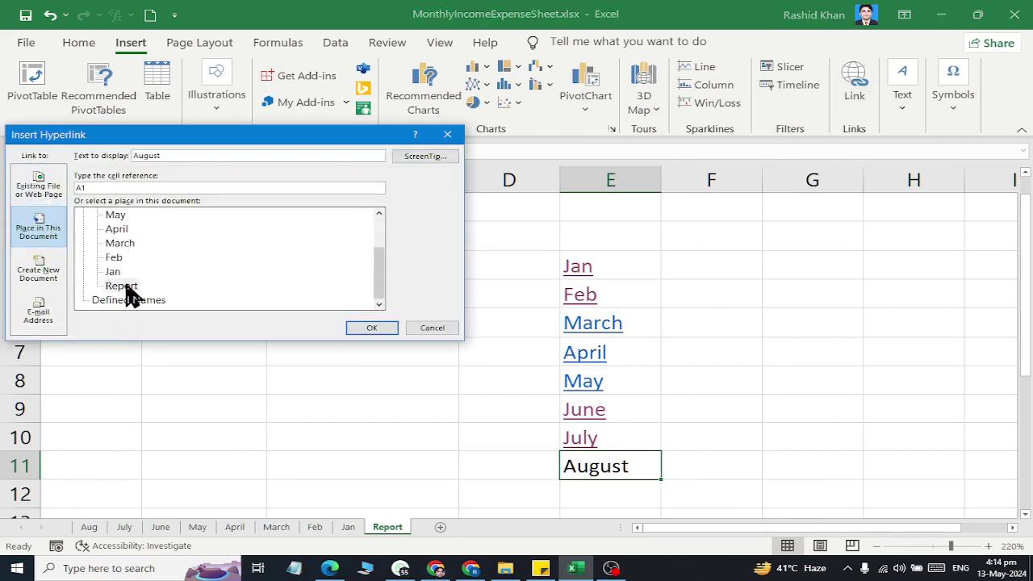
scroll(130, 294, up, 1)
scroll(127, 297, down, 1)
click(381, 215)
click(381, 214)
click(381, 215)
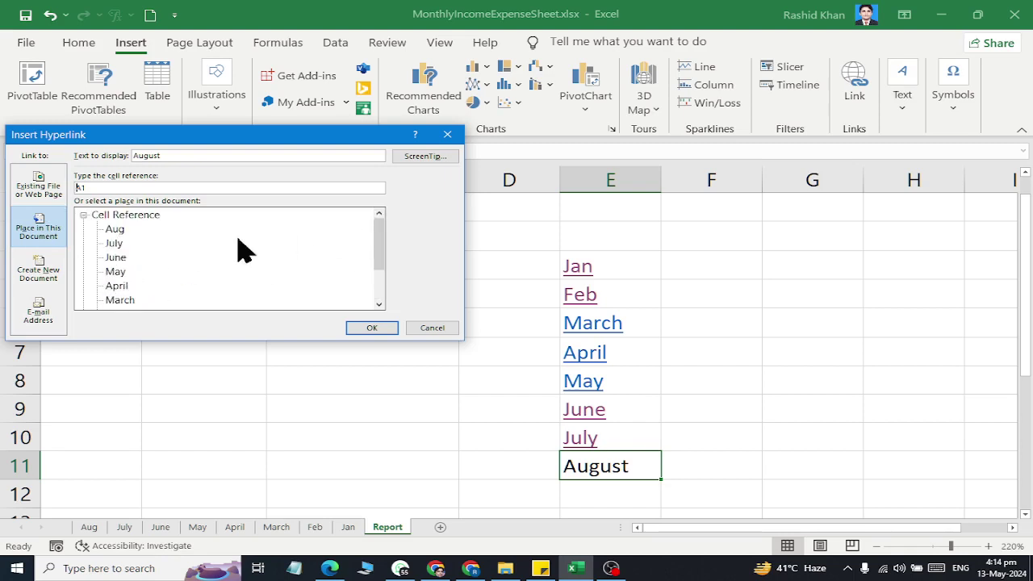
click(113, 229)
click(372, 328)
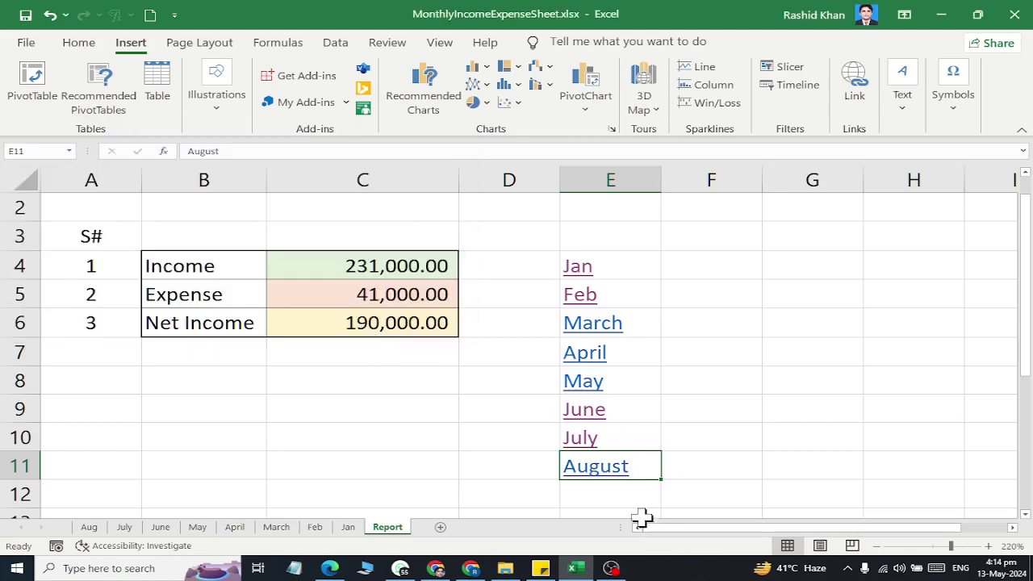
Test the August link and return to the Report sheet.
click(612, 475)
click(710, 297)
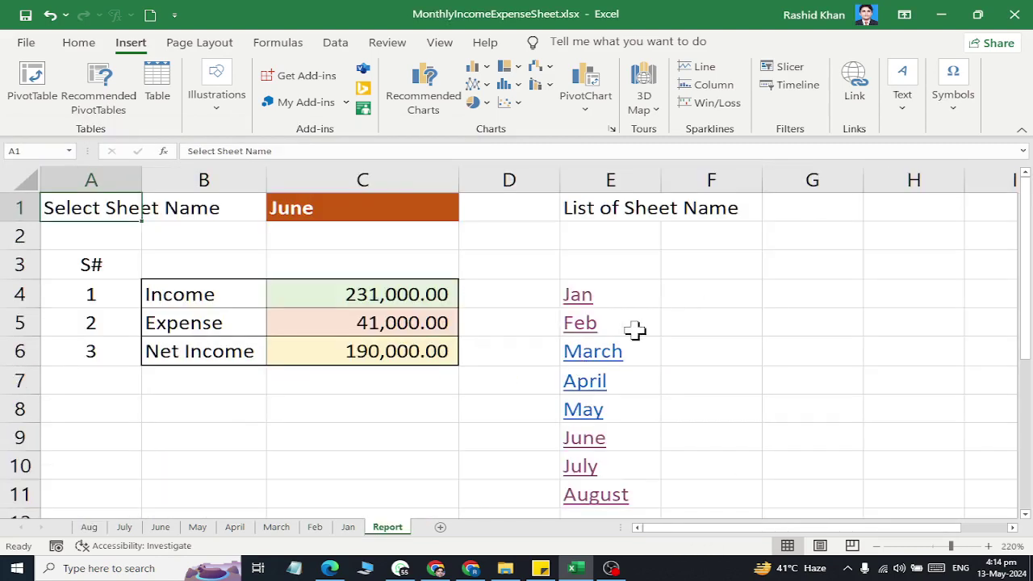
click(244, 408)
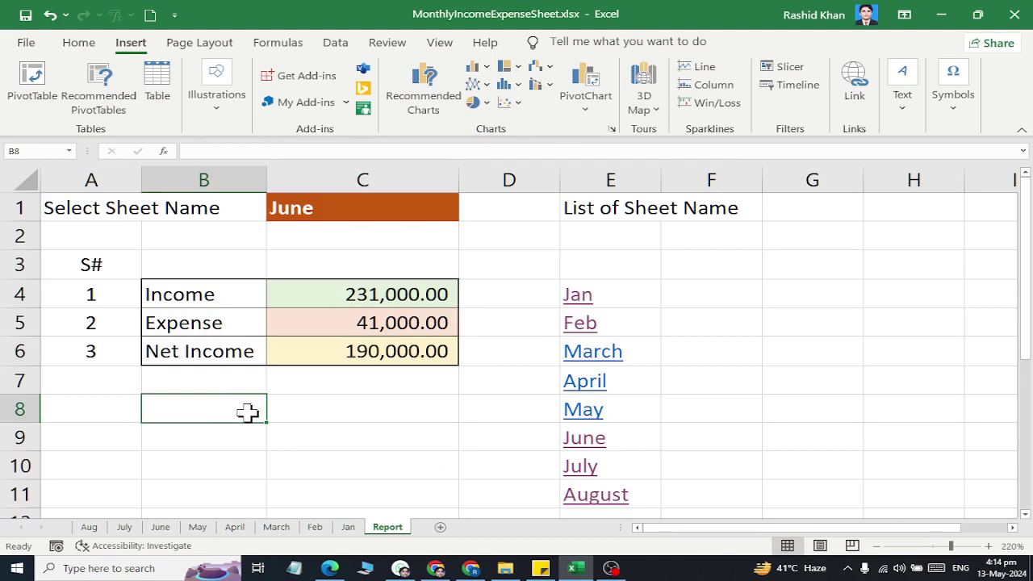
Create a copy of the Aug sheet using Move or Copy with Create a copy ticked.
click(87, 529)
scroll(198, 327, down, 3)
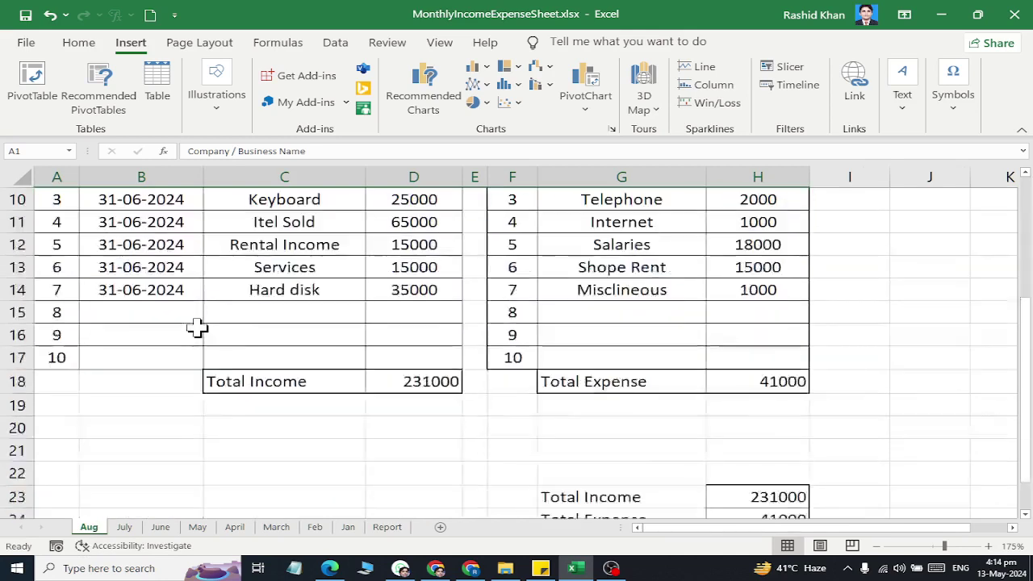
scroll(198, 327, up, 3)
right_click(92, 527)
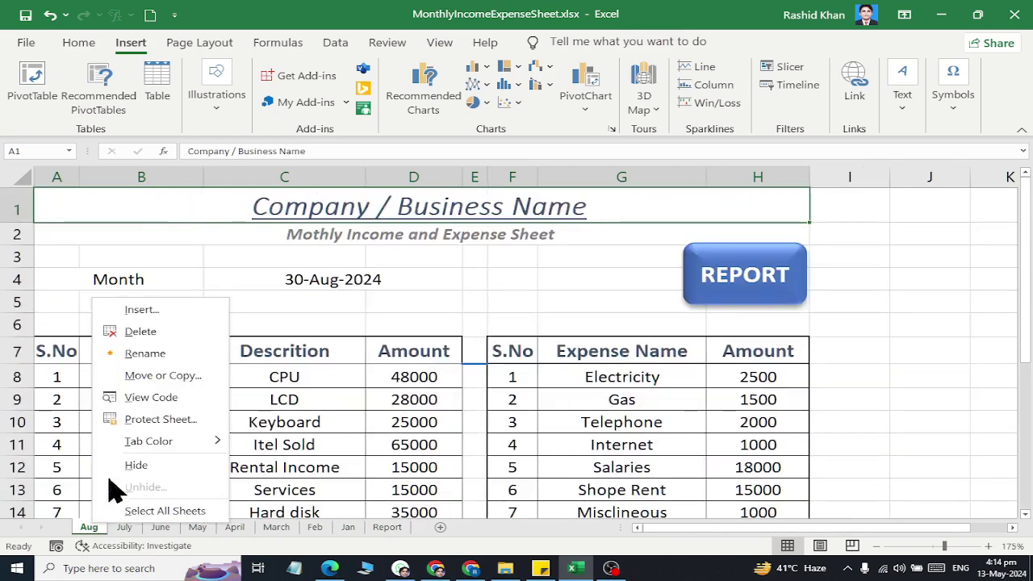
click(152, 377)
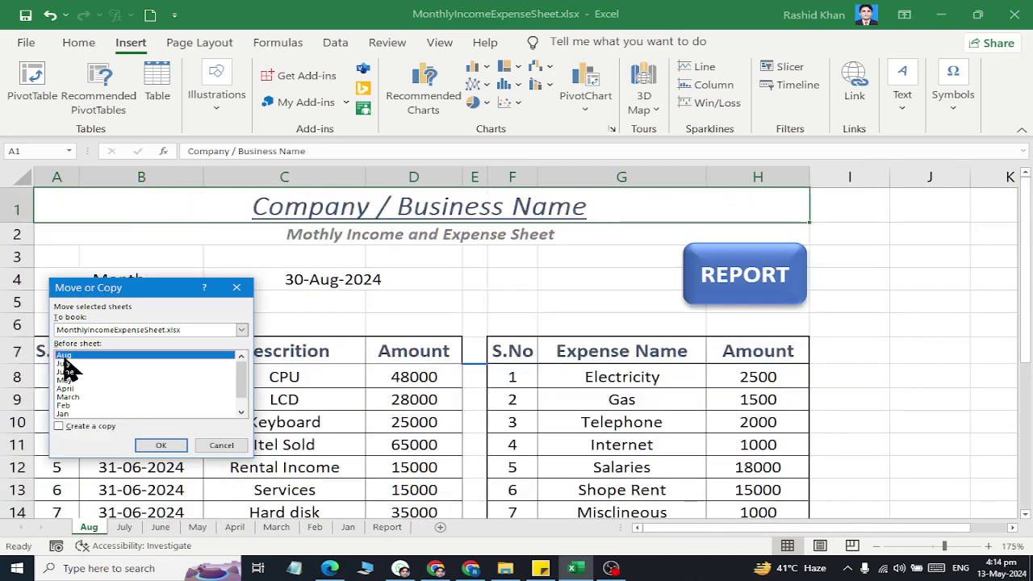
click(73, 426)
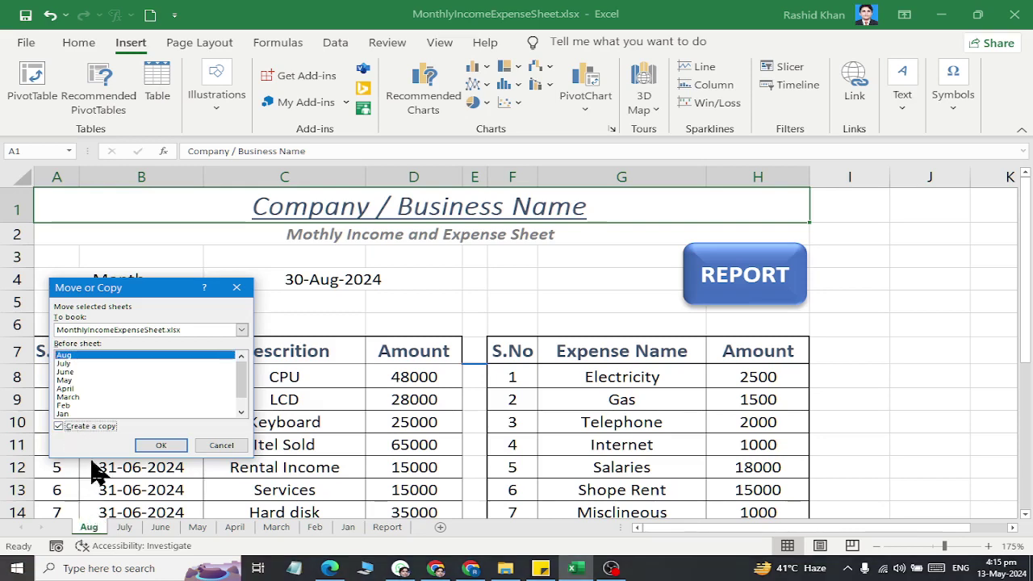
click(160, 445)
Rename the copied Aug (2) sheet to Sep.
double_click(95, 527)
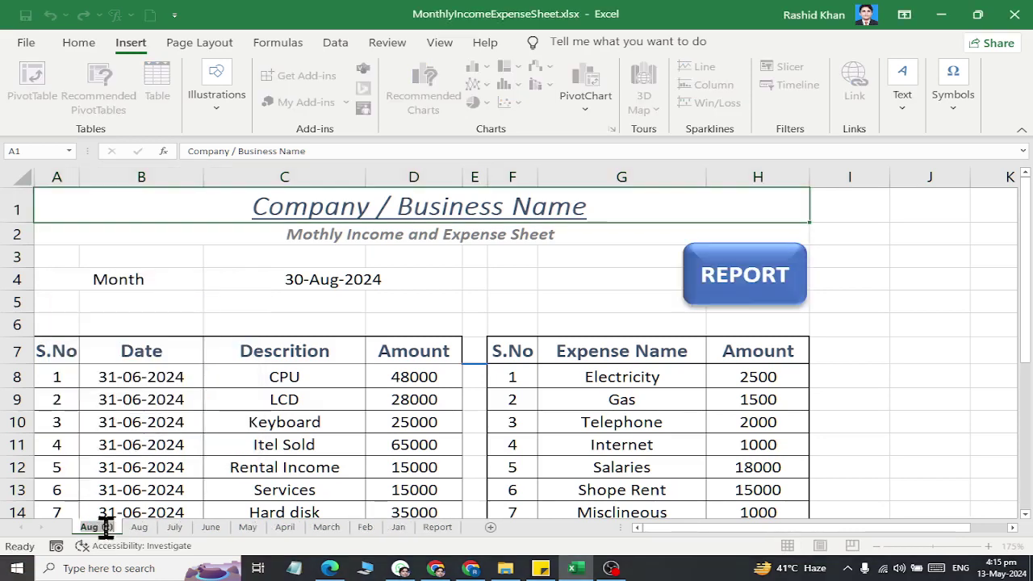
key(BackSpace)
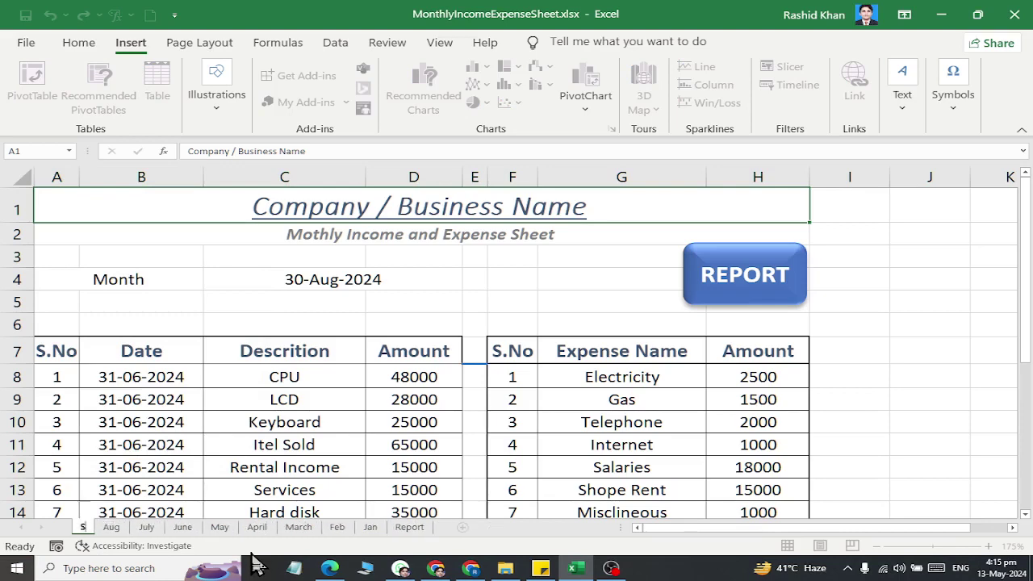
text(Sep)
key(Return)
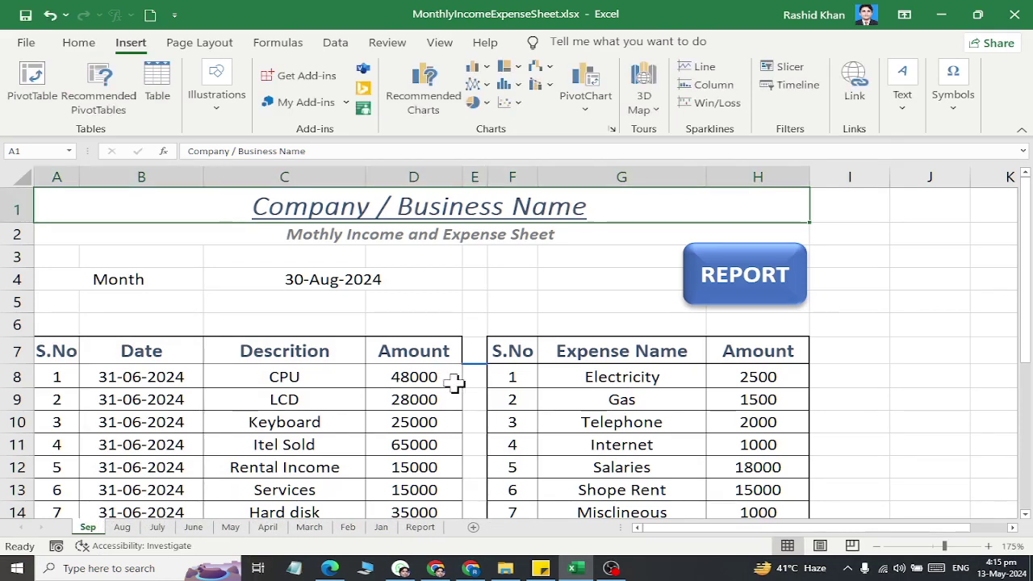
Change the month in C4's date to 9 for September.
double_click(339, 279)
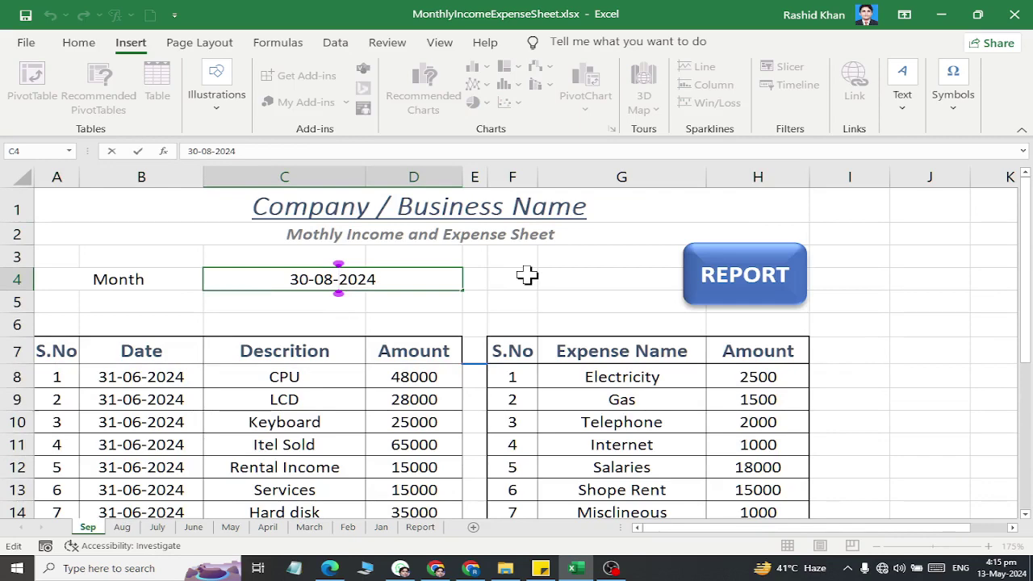
key(BackSpace)
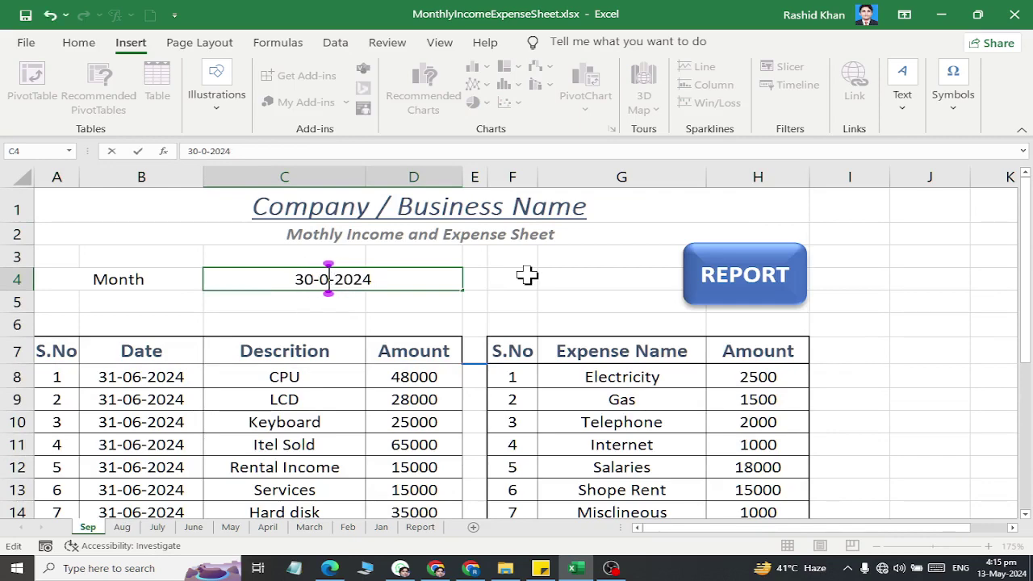
text(9)
key(Return)
Set the CPU income amount in D8 to 52000.
key(Down)
key(Down)
key(Down)
key(Down)
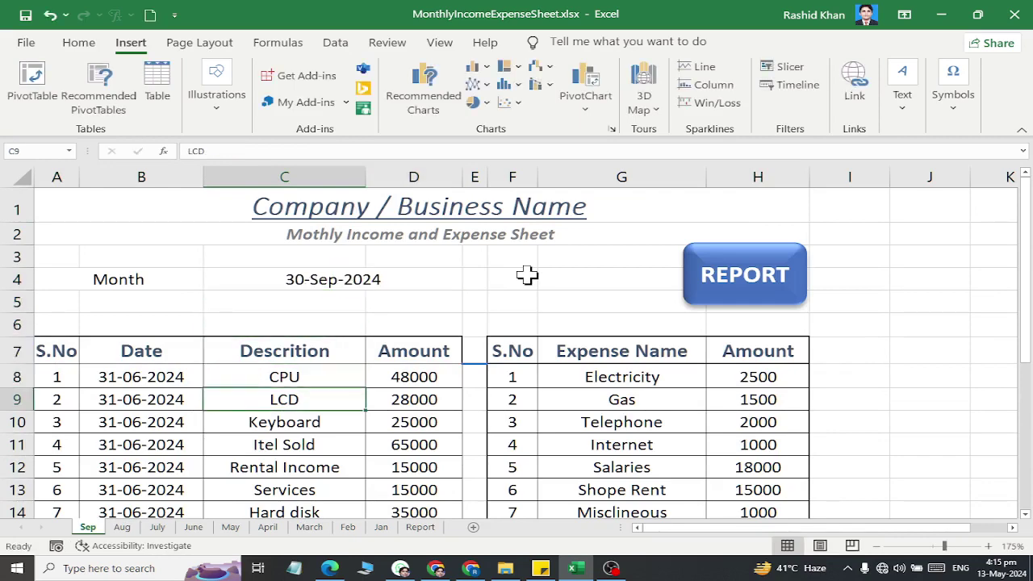
key(Down)
key(Down)
key(Down)
key(Down)
key(Down)
key(Down)
key(Up)
key(Up)
key(Up)
key(Up)
key(Up)
key(Up)
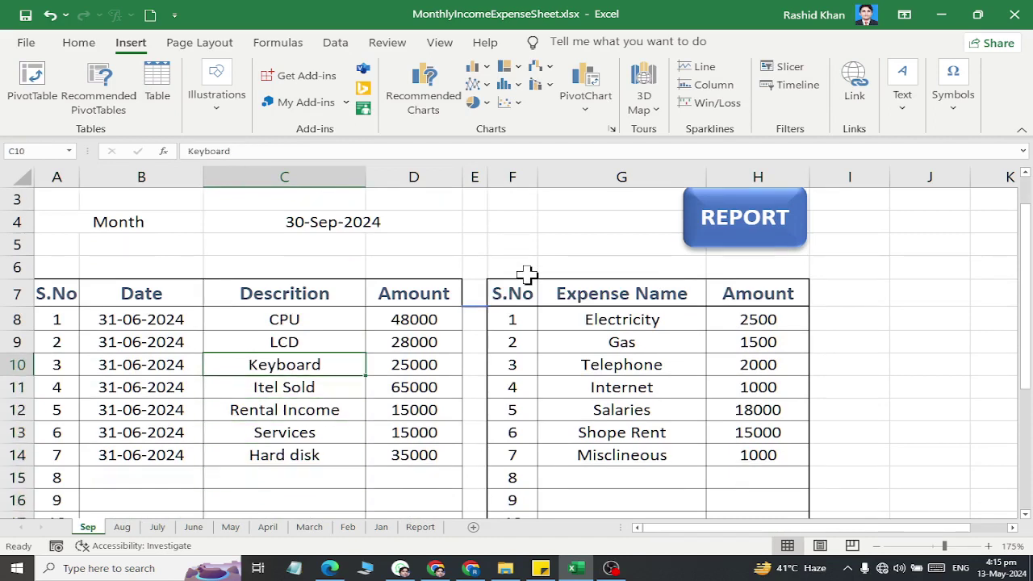
key(Up)
key(Up)
key(Right)
text(520)
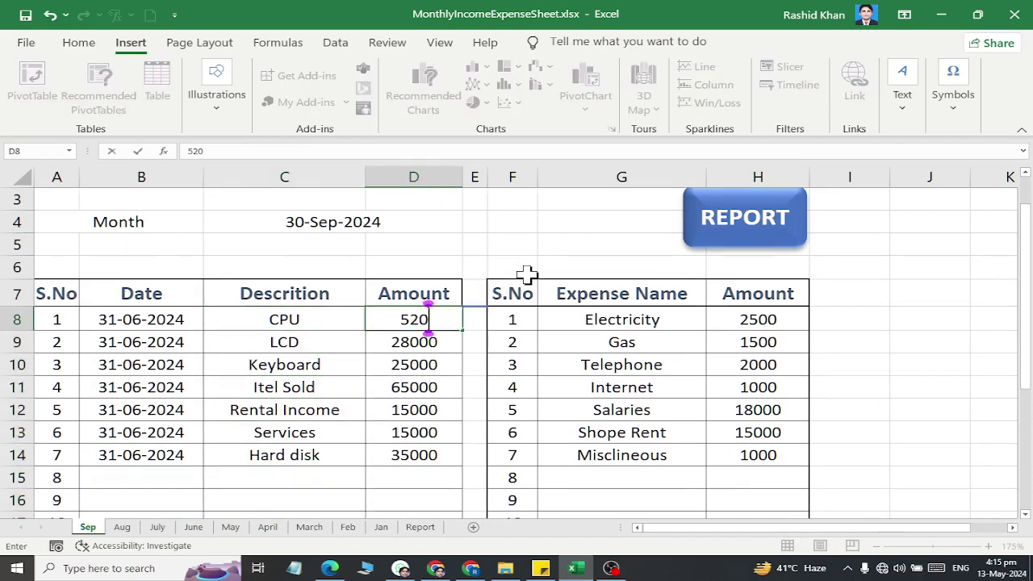
text(0)
key(Return)
key(Up)
key(F2)
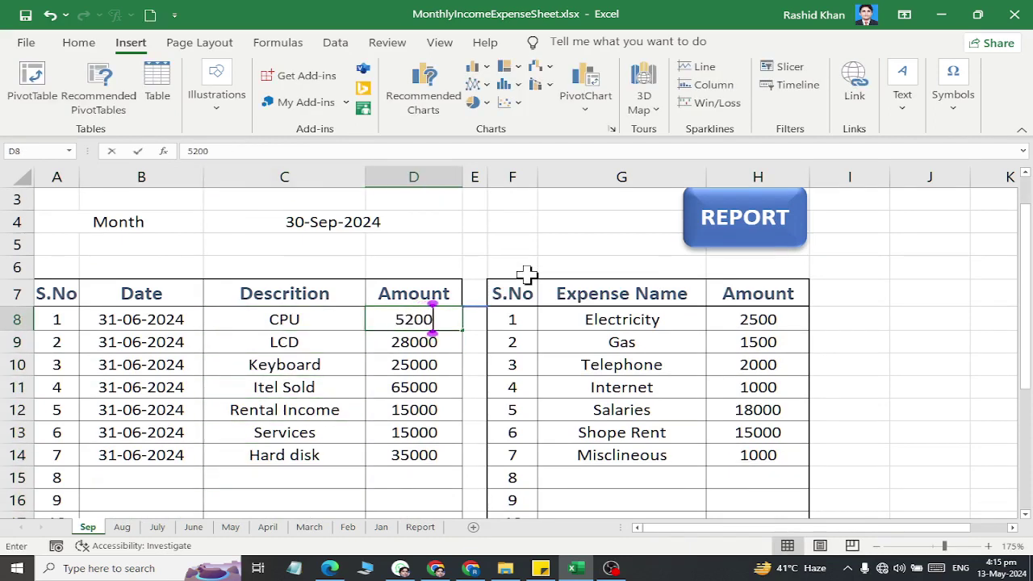
text(0)
key(Return)
Enter income amounts: LCD 32000, Keyboard 28000, Itel Sold 66000, Hard disk 38000, Services 17000.
text(32000)
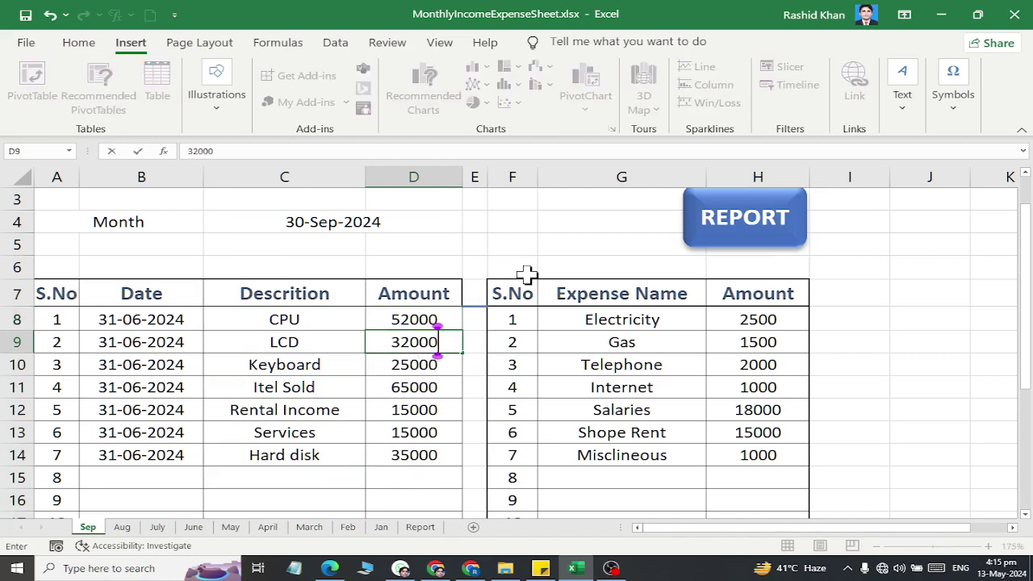
key(Return)
text(28000)
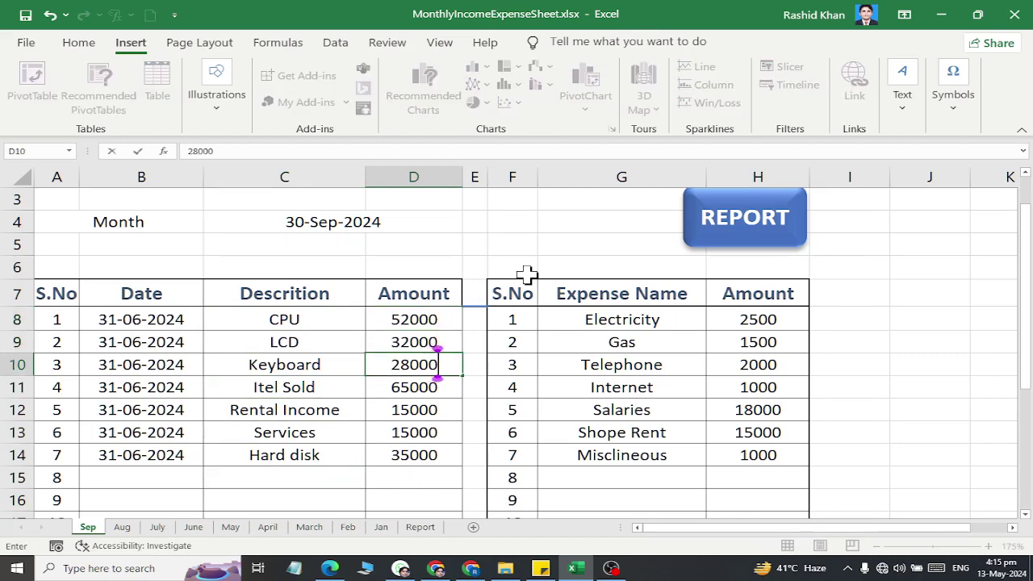
key(Return)
text(66000)
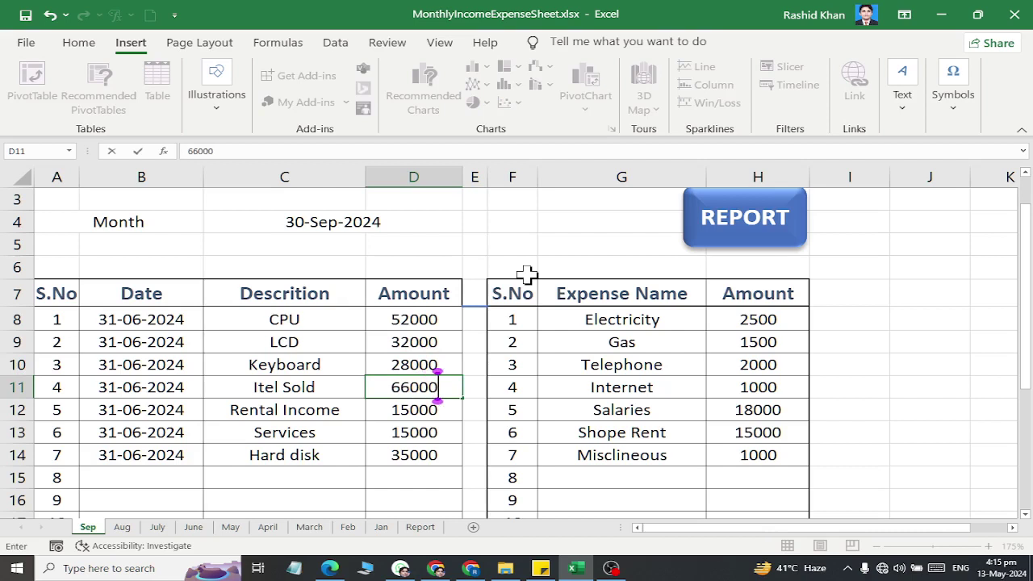
key(Return)
key(Down)
key(Down)
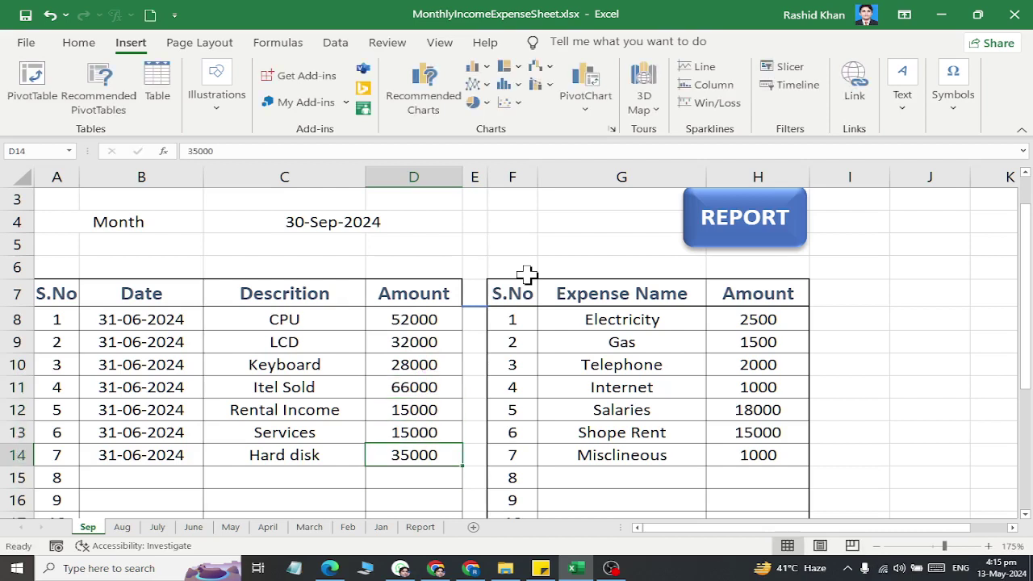
text(38000)
key(Return)
key(Up)
key(Up)
text(17000)
key(Return)
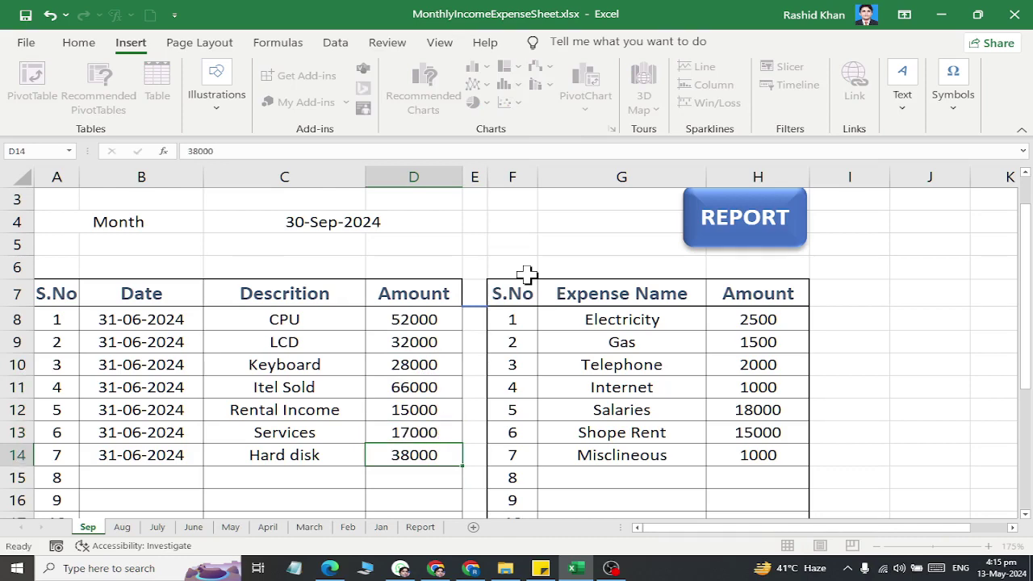
Enter expenses Electricity 3000, Gas 2000, Telephone 2500, Internet 1500, then check the totals.
key(Down)
key(Down)
key(Down)
key(Down)
key(Down)
key(Right)
key(Right)
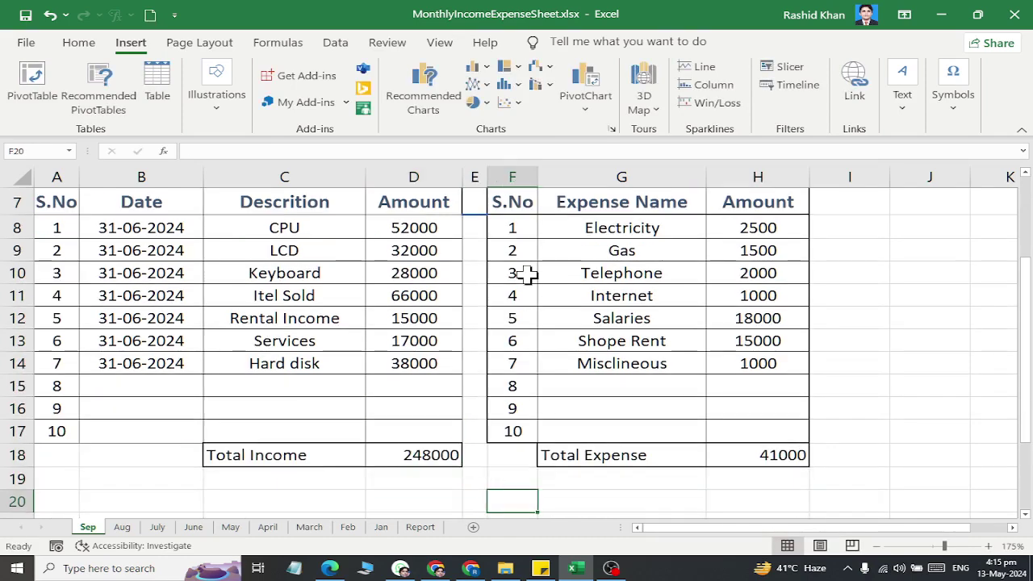
key(Right)
key(Right)
key(Right)
key(Up)
key(Up)
key(Up)
key(Up)
key(Up)
key(Up)
key(Up)
key(Up)
key(Up)
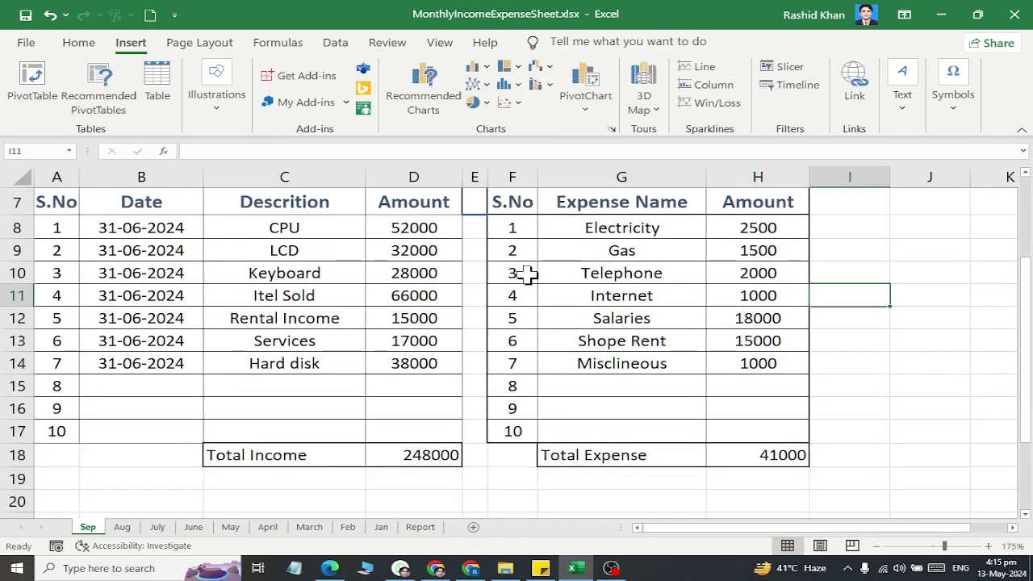
key(Up)
key(Up)
key(Up)
key(Left)
text(3000)
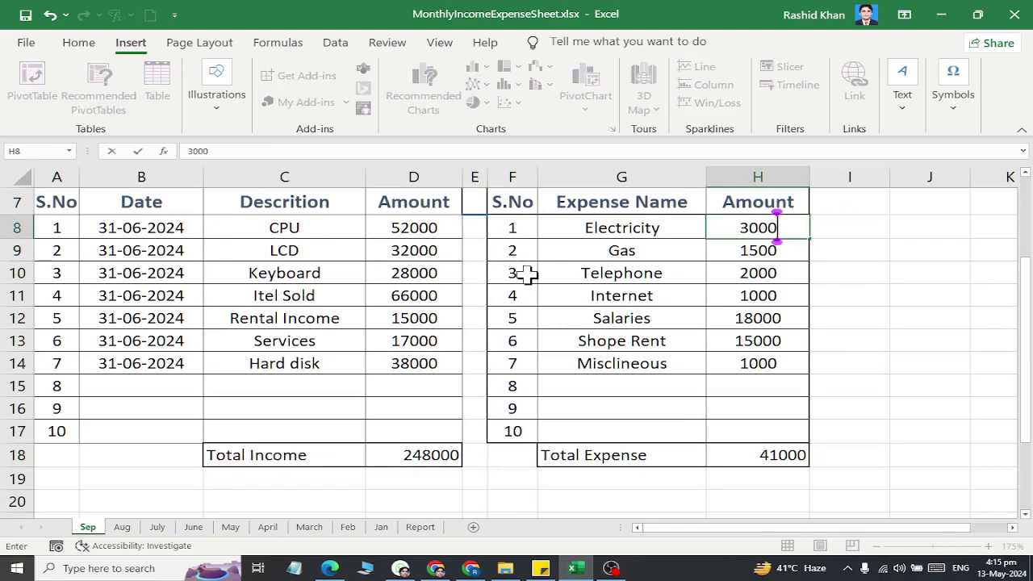
key(Return)
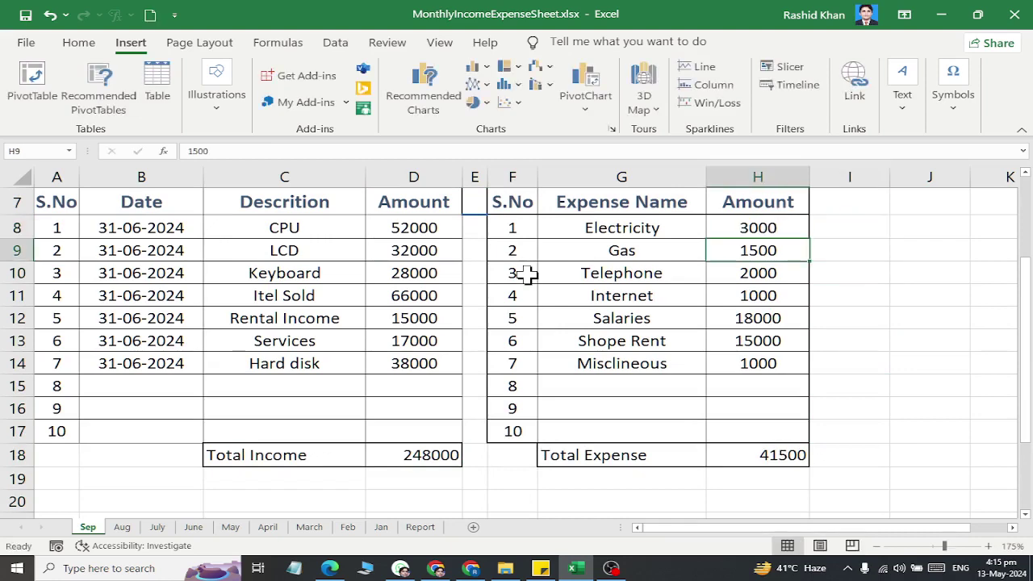
text(2000)
key(Return)
text(250)
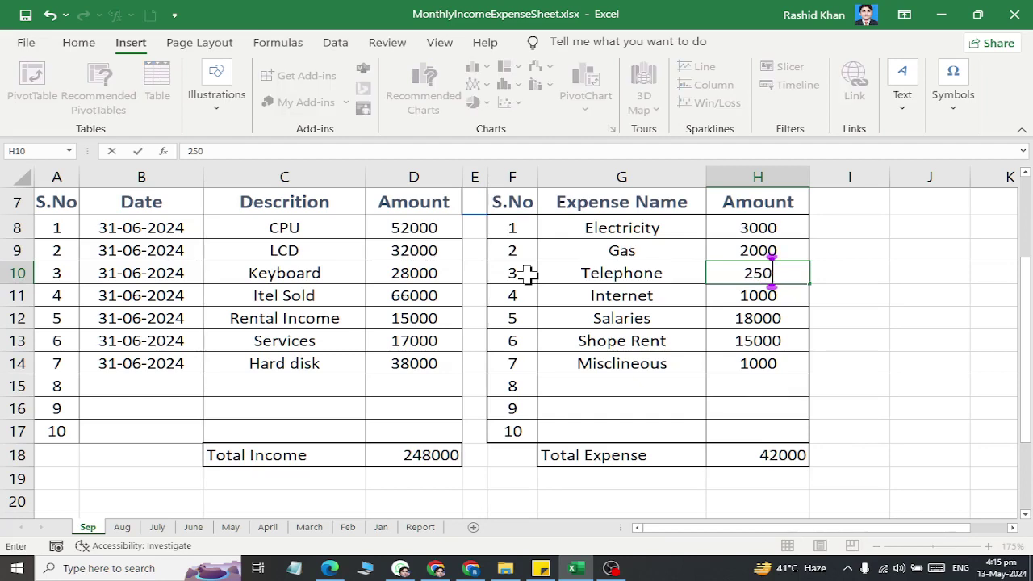
text(0)
key(Return)
text(1500)
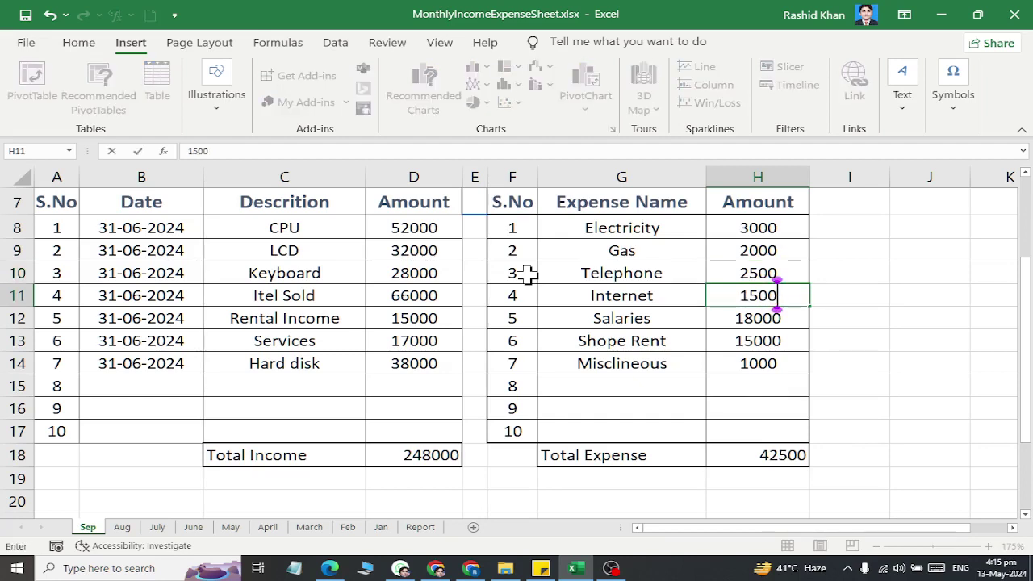
key(Return)
key(Down)
key(Down)
key(Down)
key(Down)
key(Down)
key(Down)
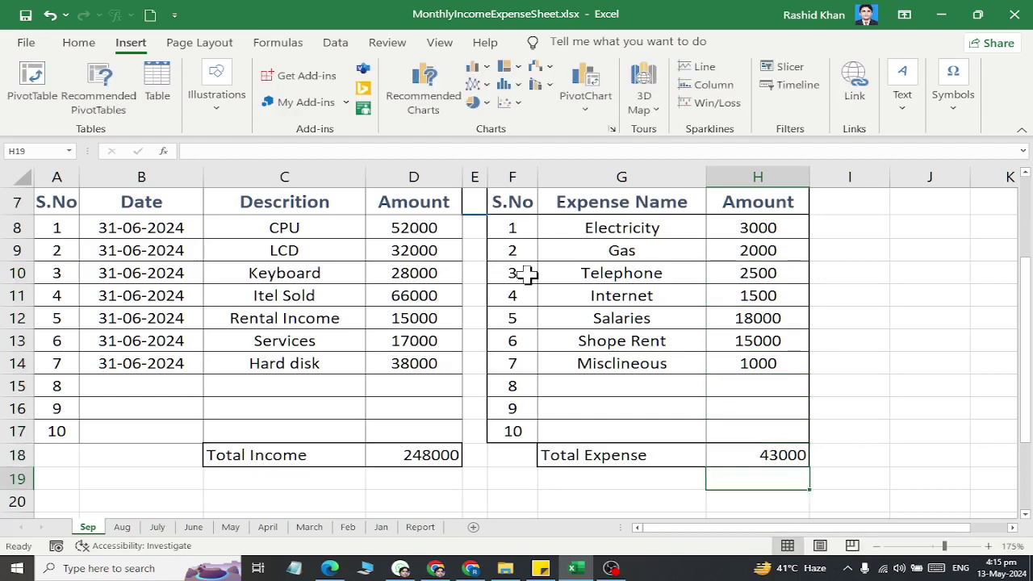
key(Down)
key(Down)
key(Down)
key(Down)
key(Down)
key(Down)
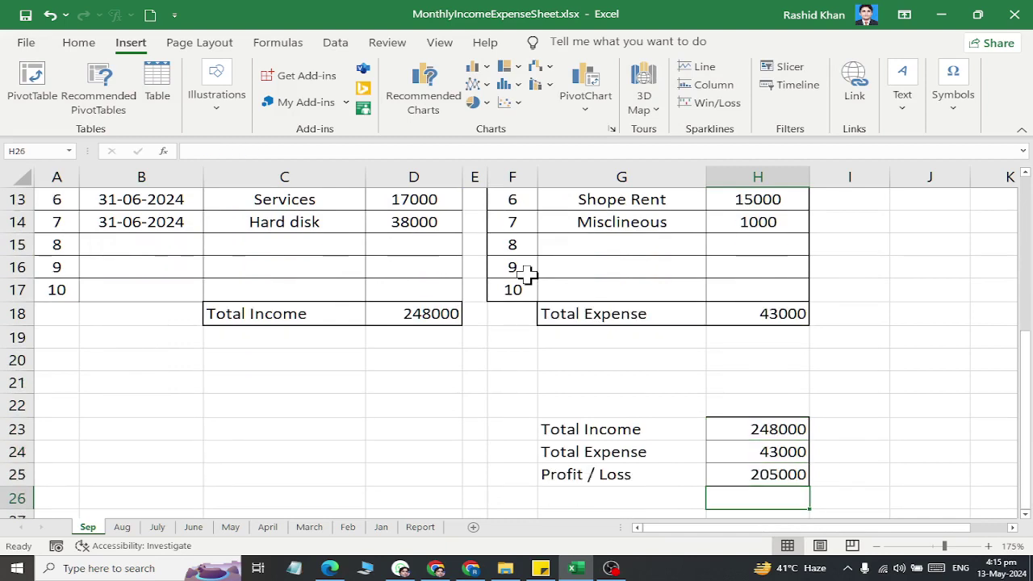
scroll(560, 336, up, 1)
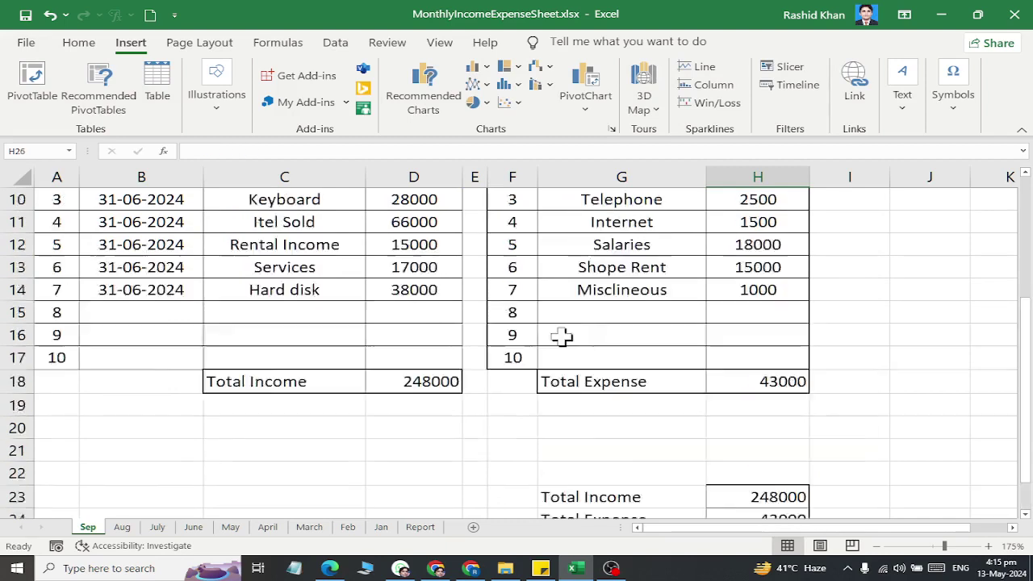
scroll(561, 337, up, 3)
On the Report sheet, browse the month dropdown, leaving June selected.
click(780, 285)
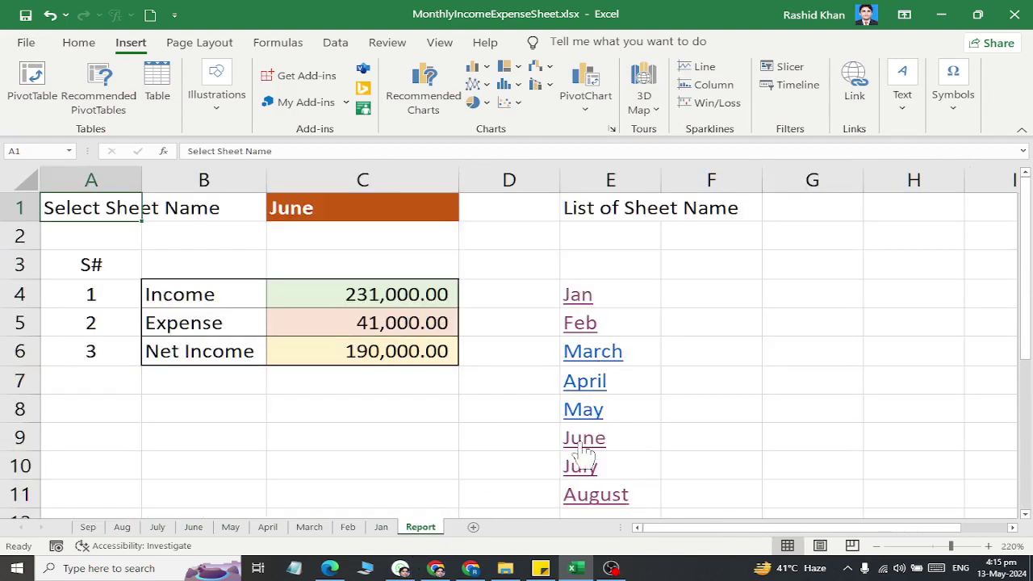
scroll(632, 322, down, 2)
scroll(633, 322, up, 1)
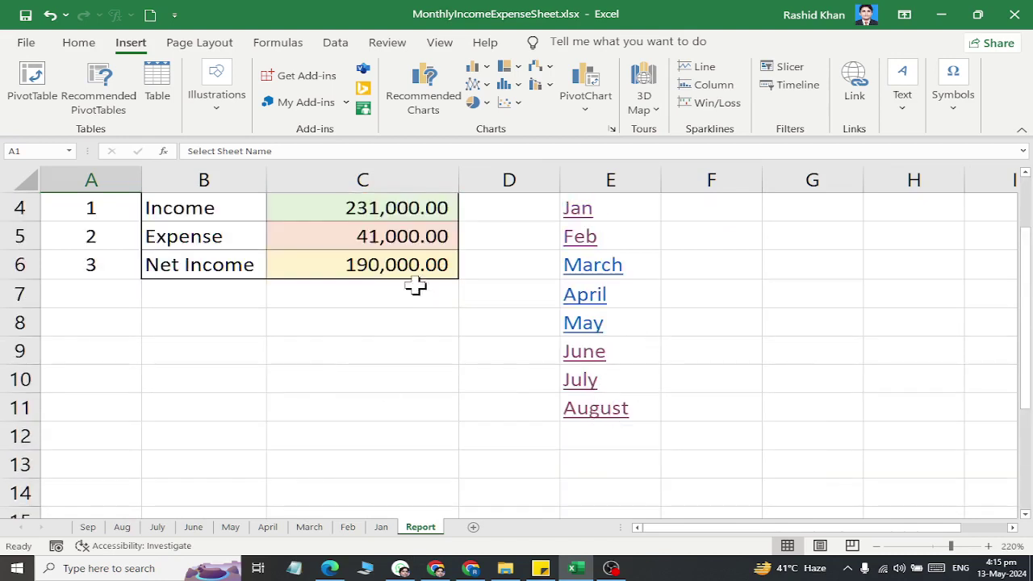
scroll(414, 287, up, 1)
click(448, 210)
click(465, 214)
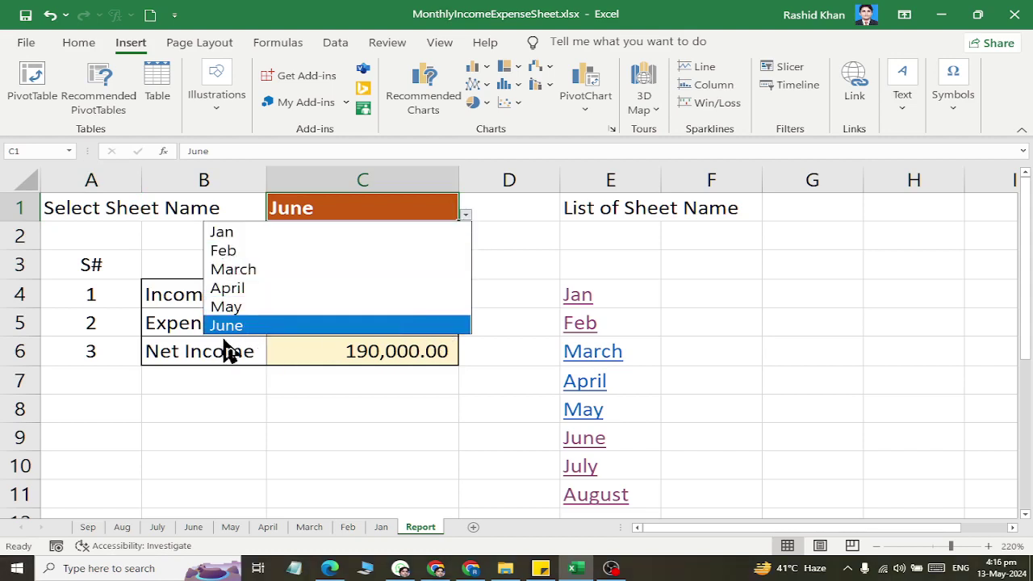
click(557, 424)
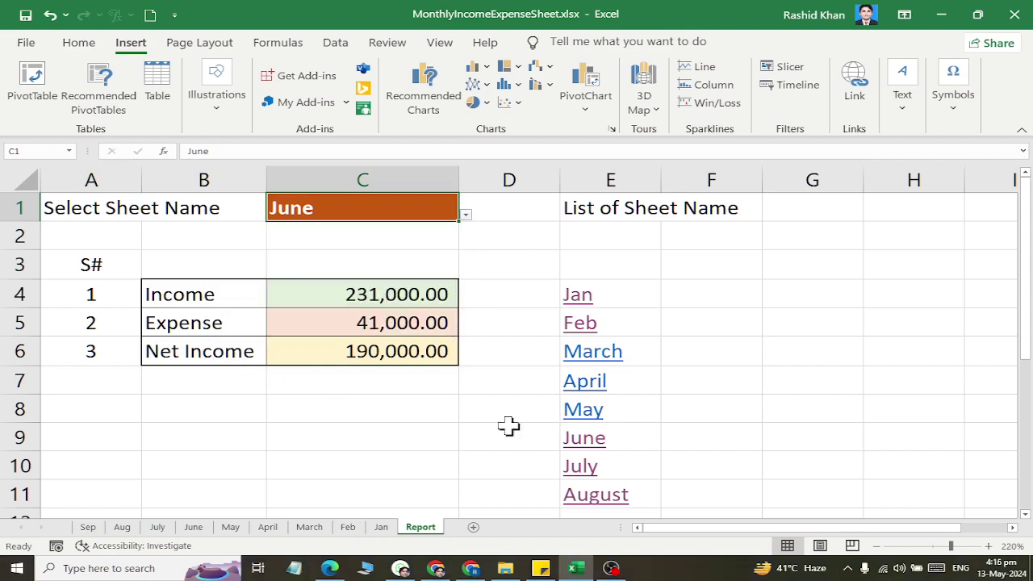
Type September in E12 below August in the sheet-name list.
scroll(565, 478, down, 3)
click(599, 272)
text(Se)
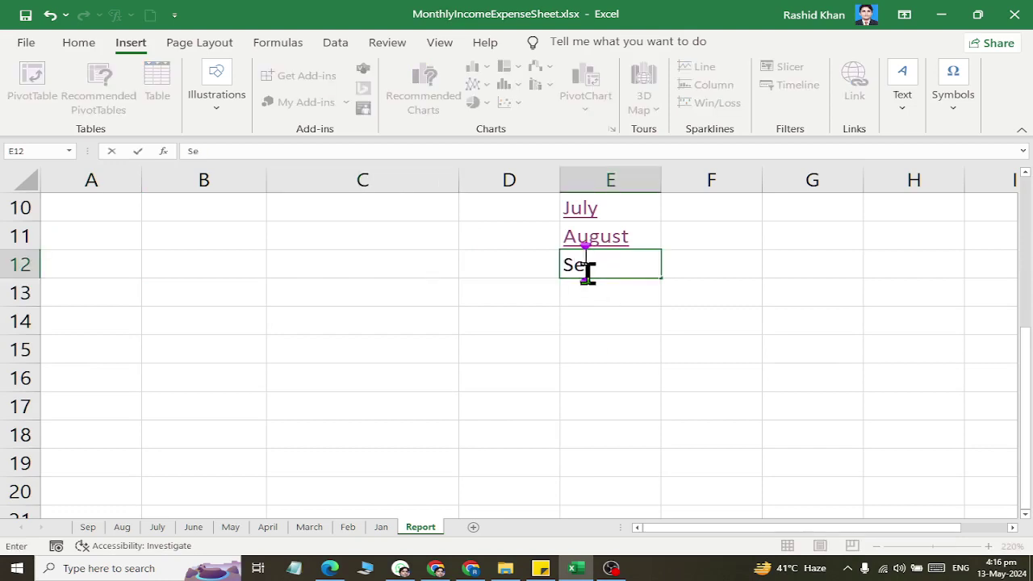
text(ptember)
key(Return)
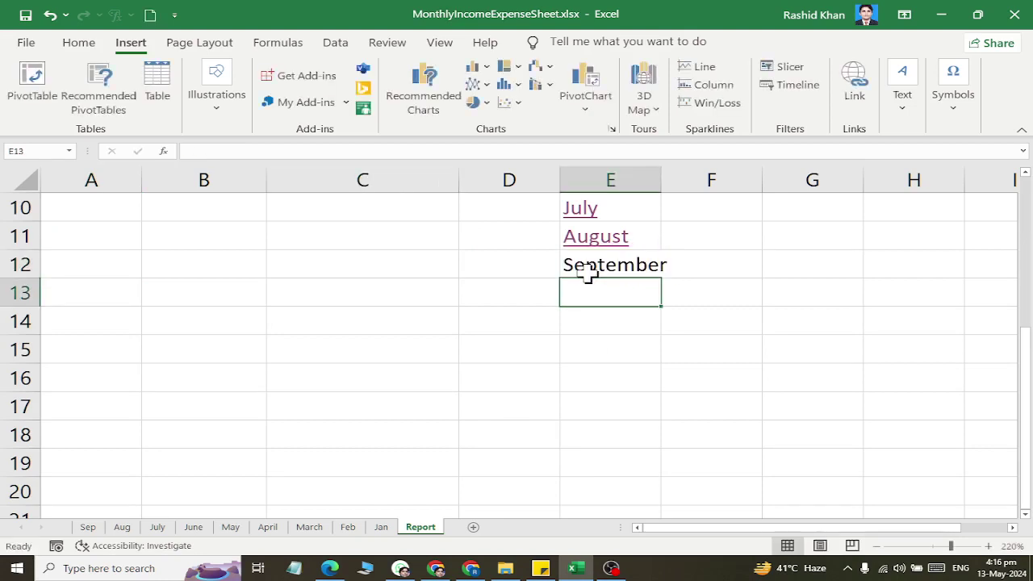
click(591, 273)
Hyperlink September to the Sep sheet and follow the link to test it.
click(850, 113)
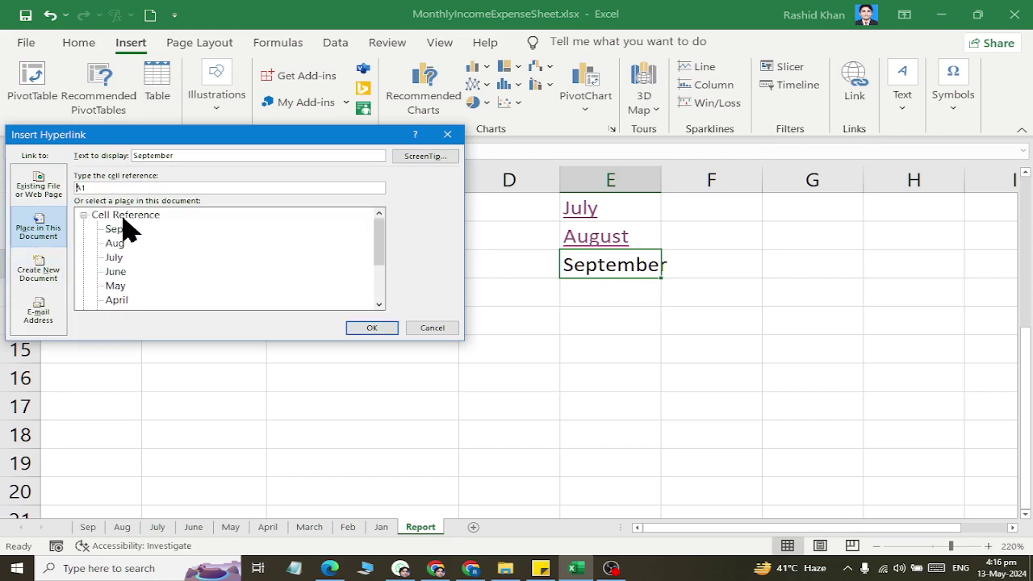
scroll(127, 233, up, 1)
click(114, 229)
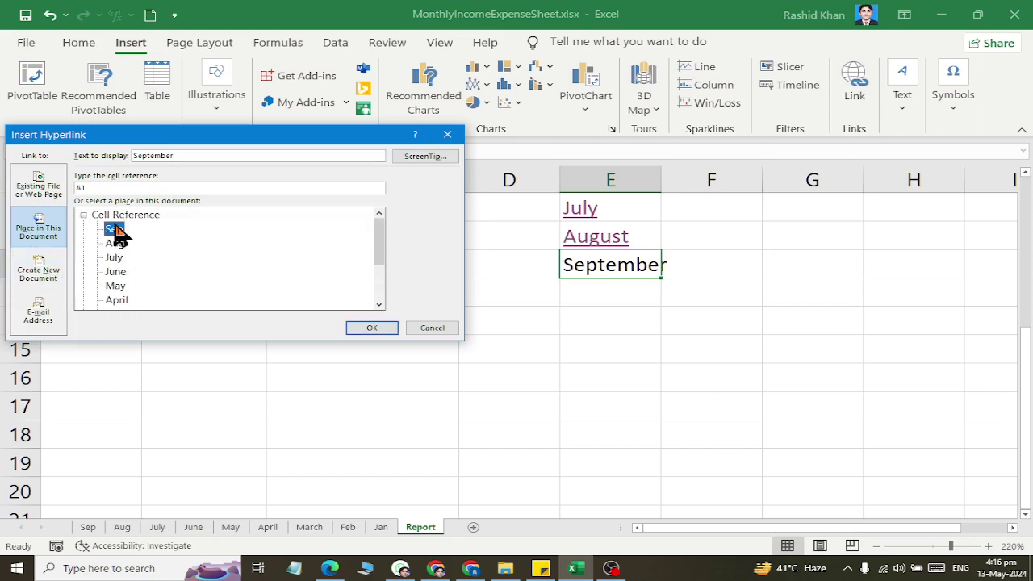
click(375, 328)
scroll(565, 303, up, 3)
scroll(617, 444, down, 2)
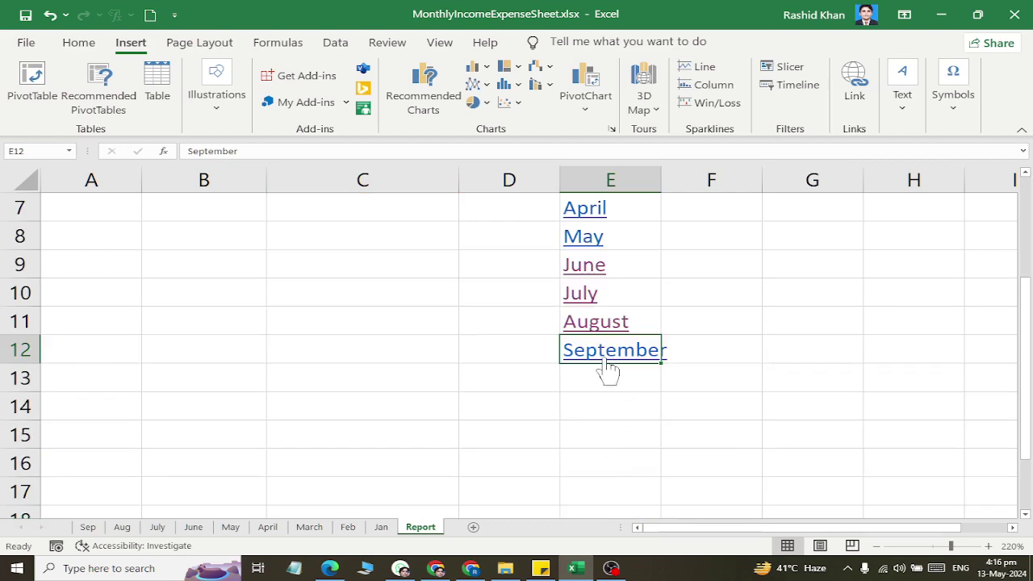
click(604, 364)
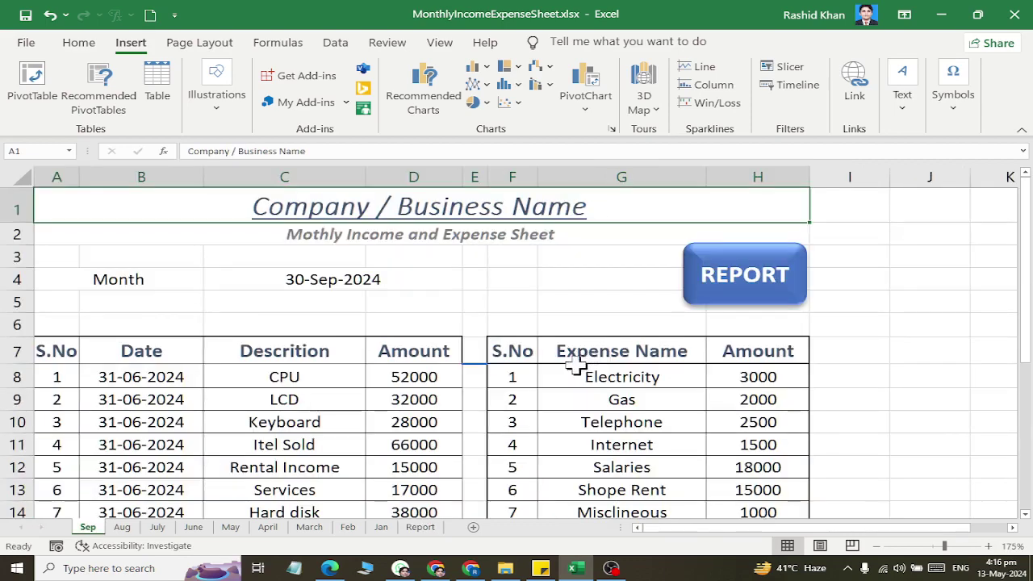
Append Aug and Sep to C1's Data Validation month list.
click(423, 529)
scroll(406, 369, up, 2)
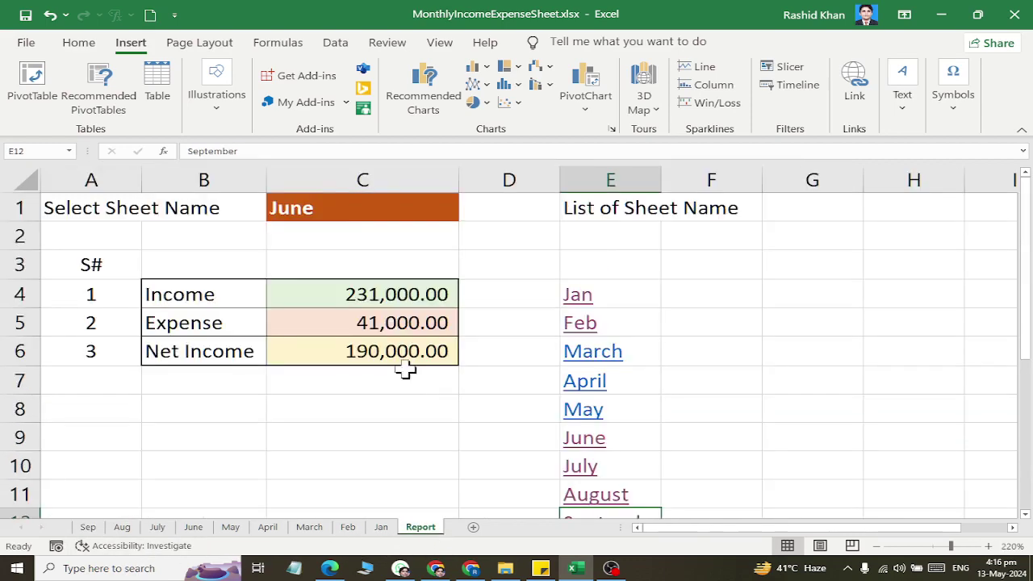
click(346, 207)
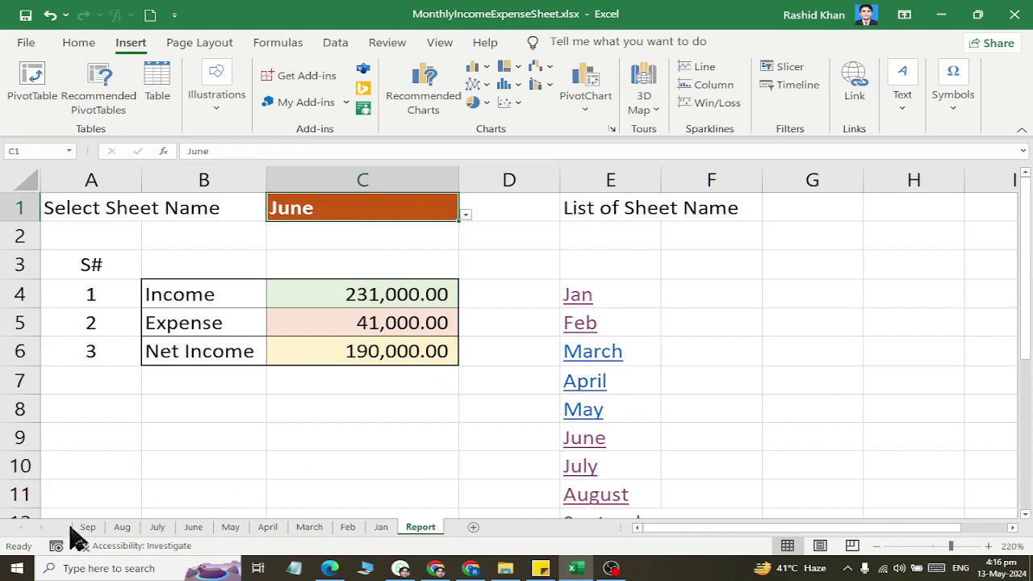
click(466, 215)
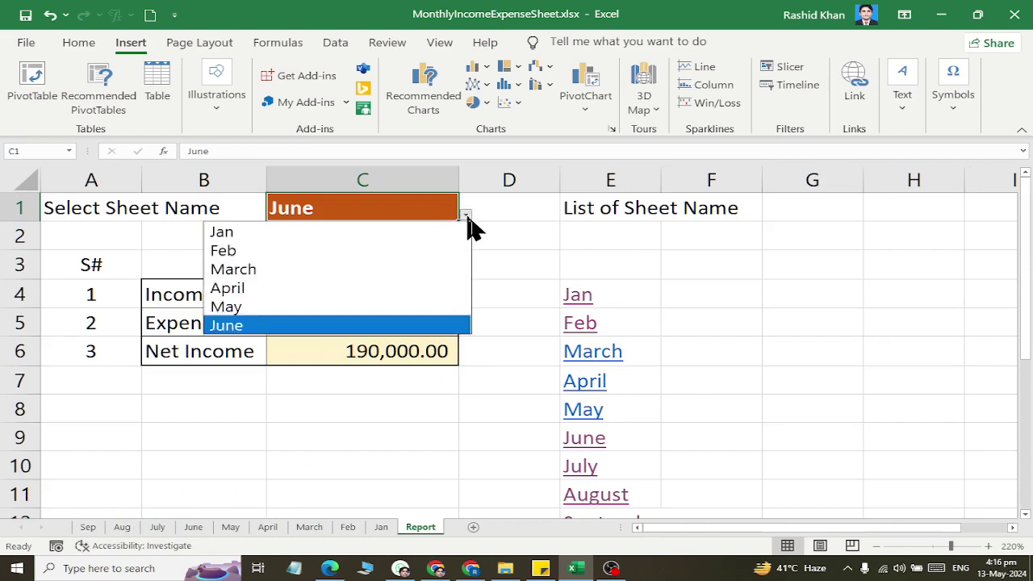
click(397, 208)
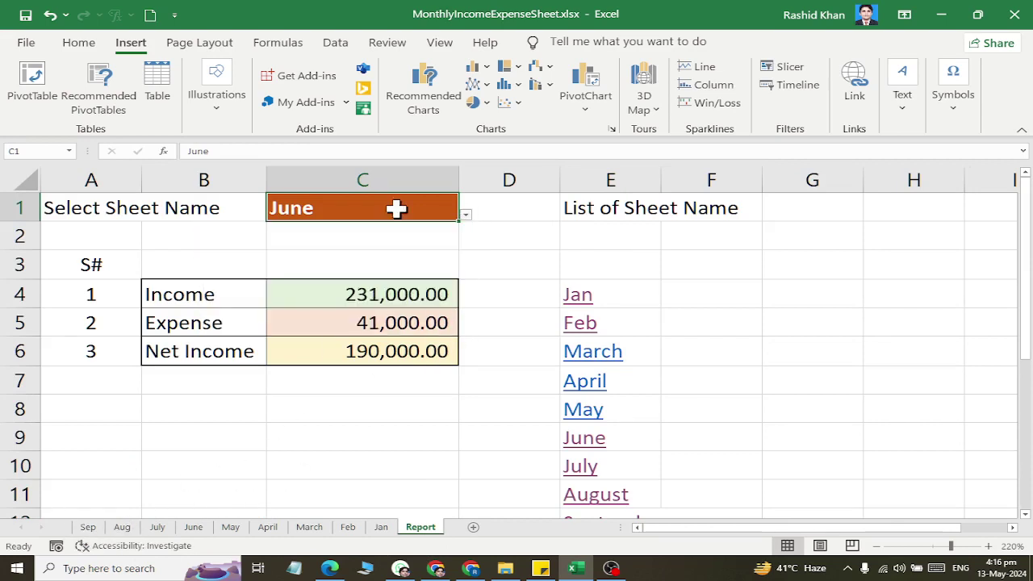
click(338, 43)
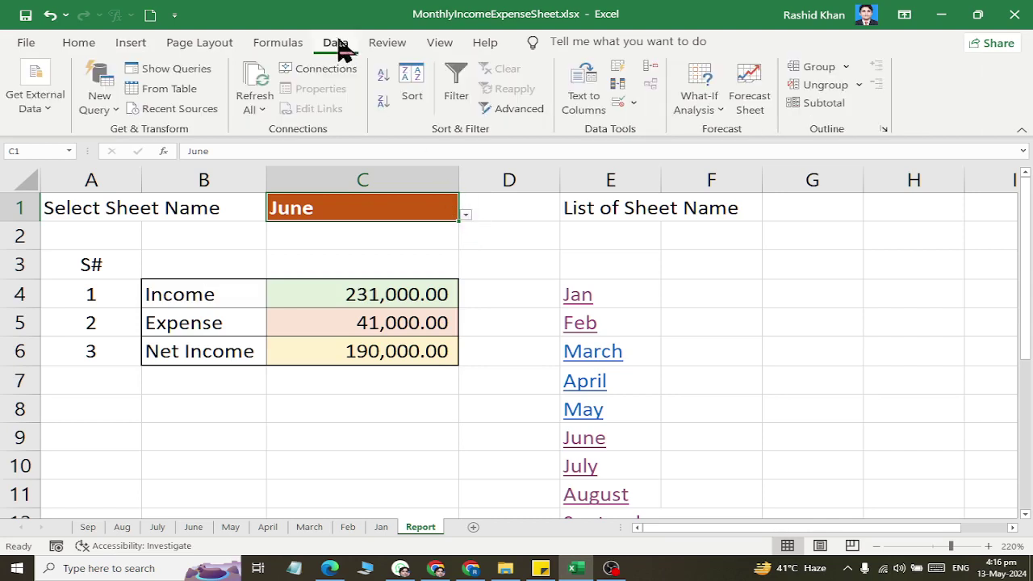
click(634, 104)
click(646, 127)
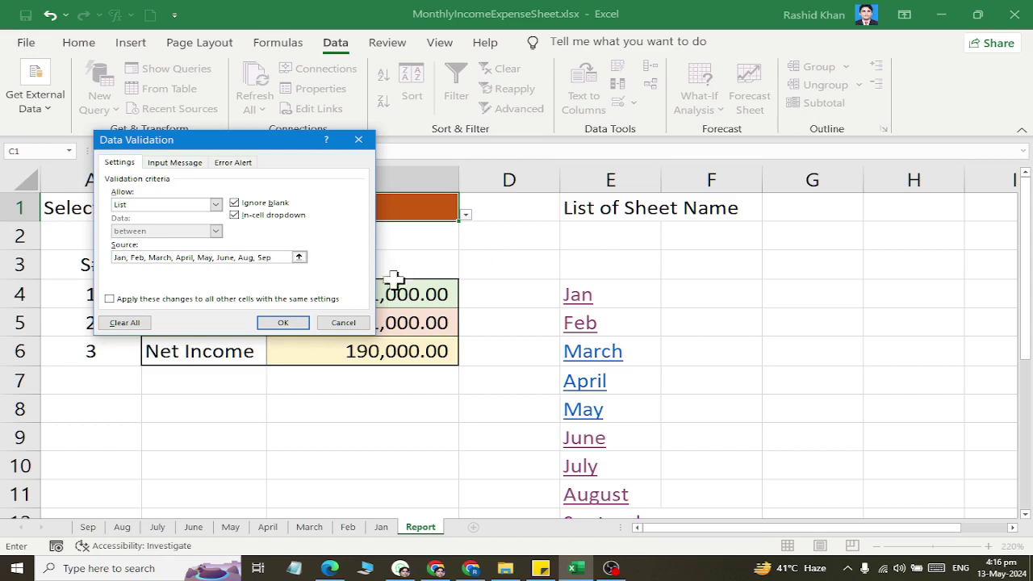
click(282, 322)
Pick Aug, then Sep, as the report month in C1.
click(466, 214)
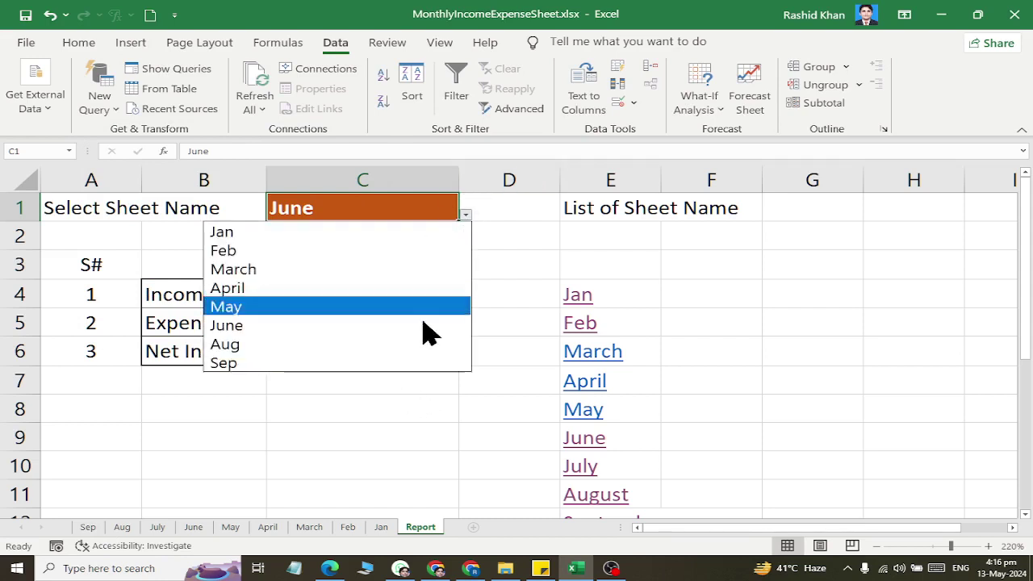
click(436, 343)
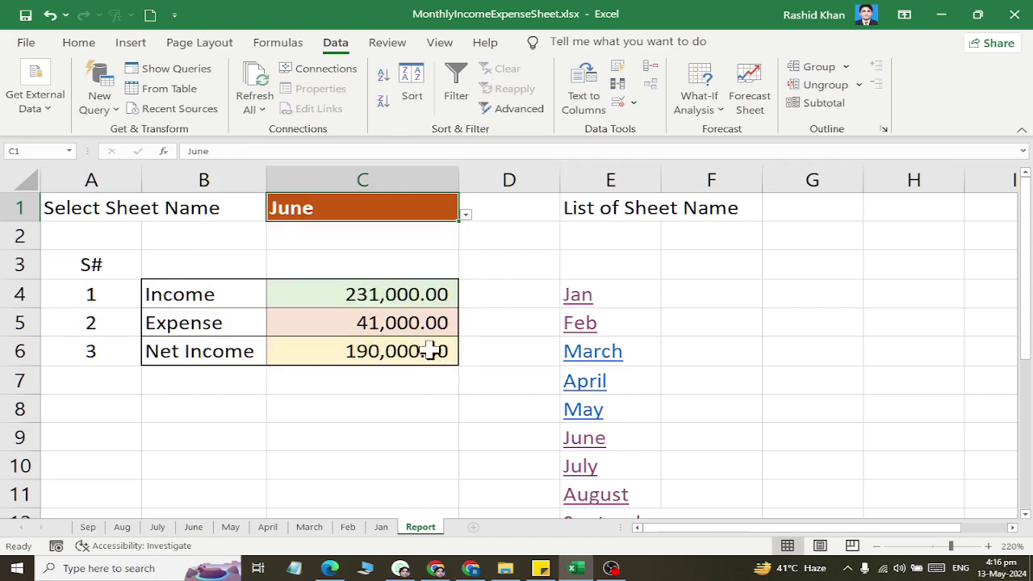
click(466, 214)
click(421, 362)
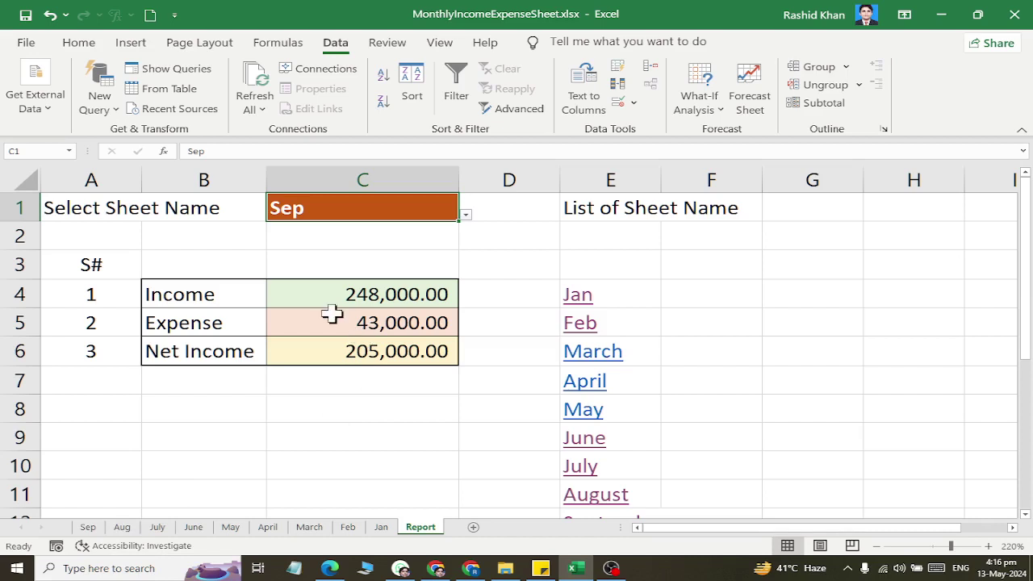
Enter =Jan!D18 in C8 to pull Jan's Total Income of 165000.
click(401, 418)
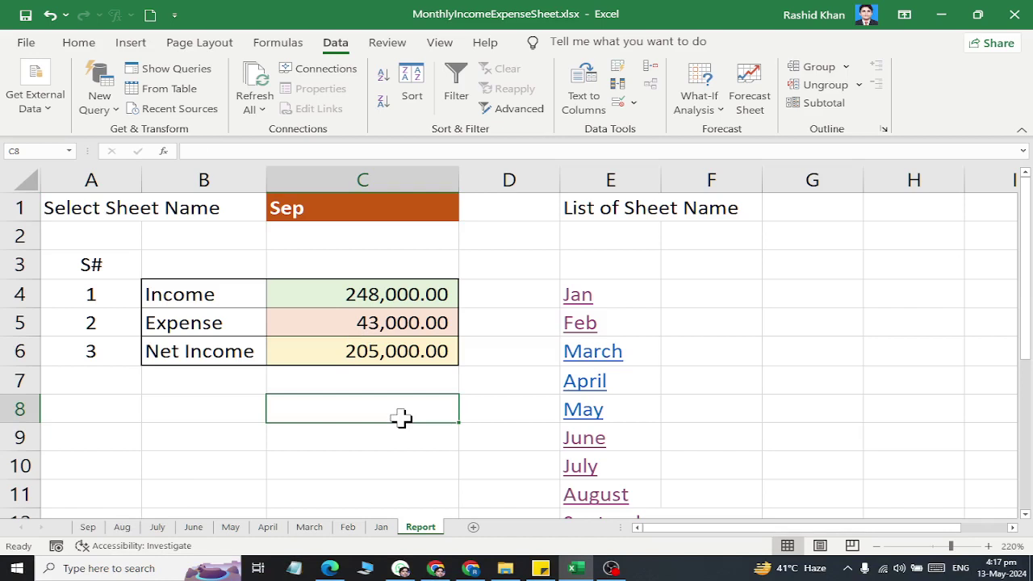
text(=)
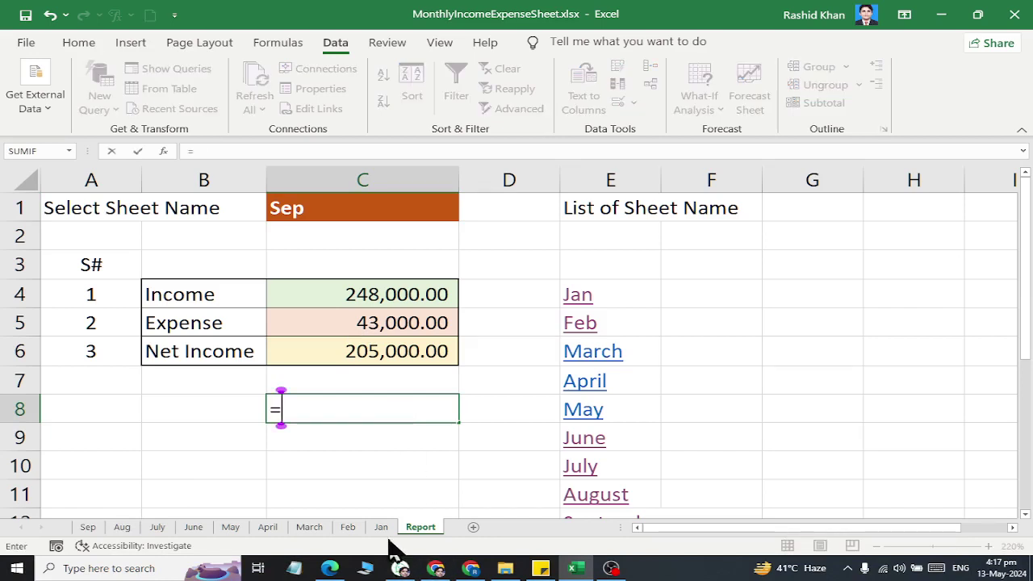
click(382, 528)
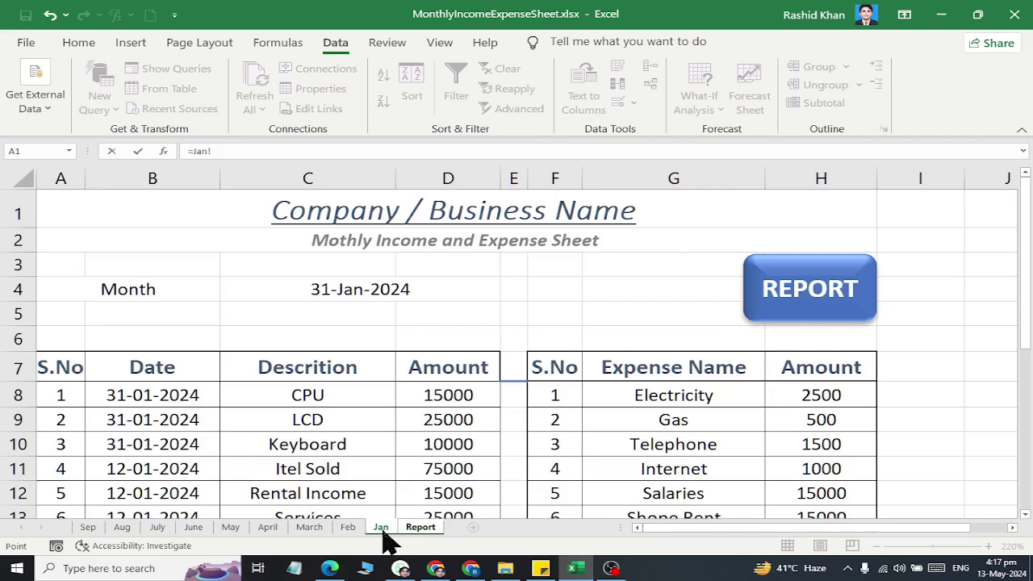
scroll(548, 349, down, 2)
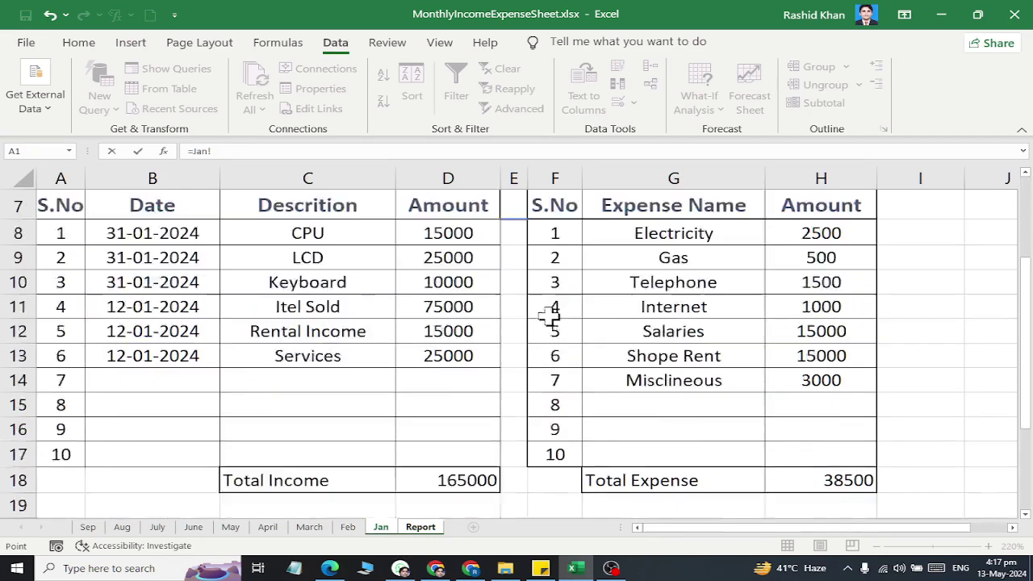
scroll(520, 348, down, 2)
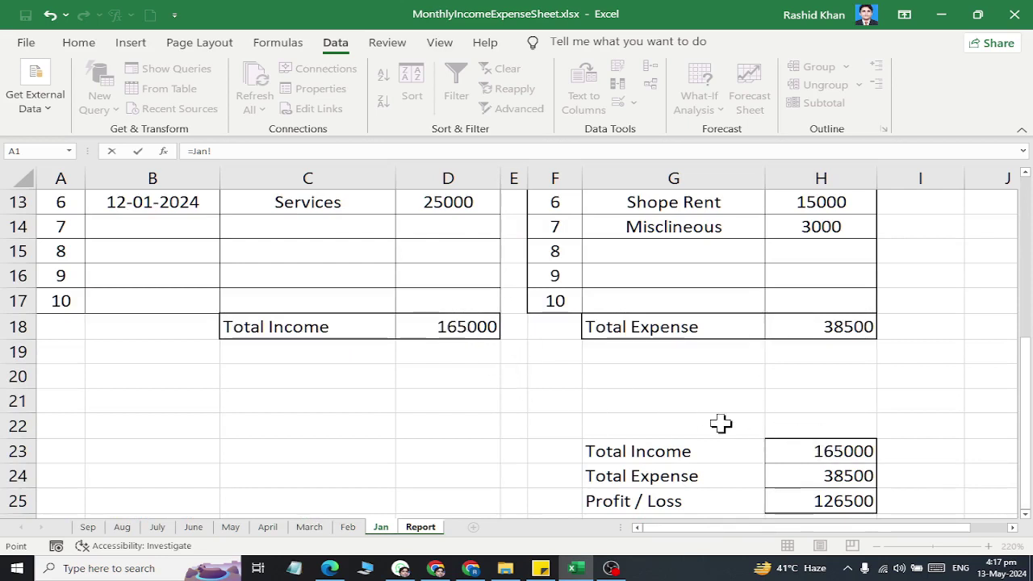
click(437, 326)
key(Return)
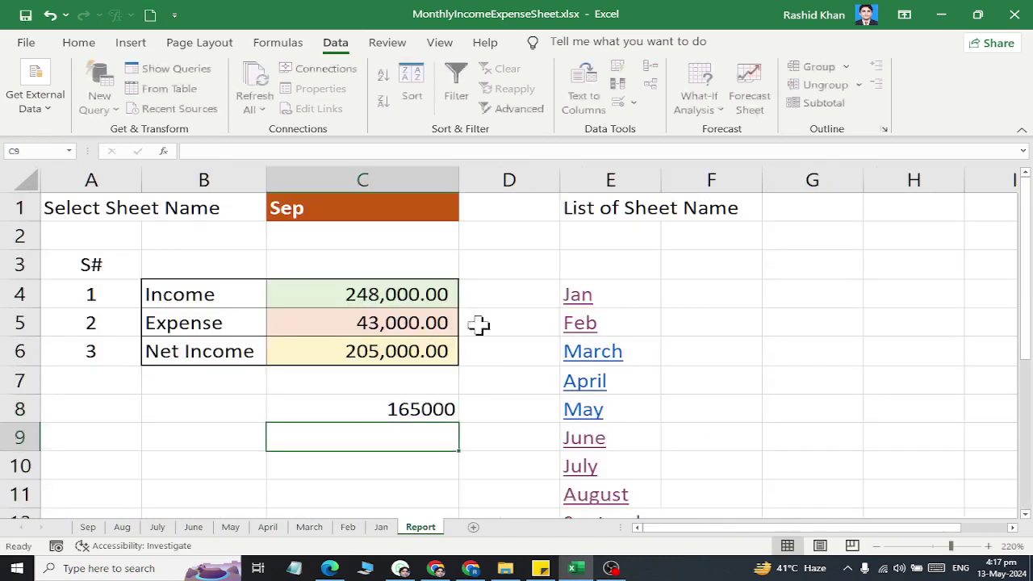
text(=)
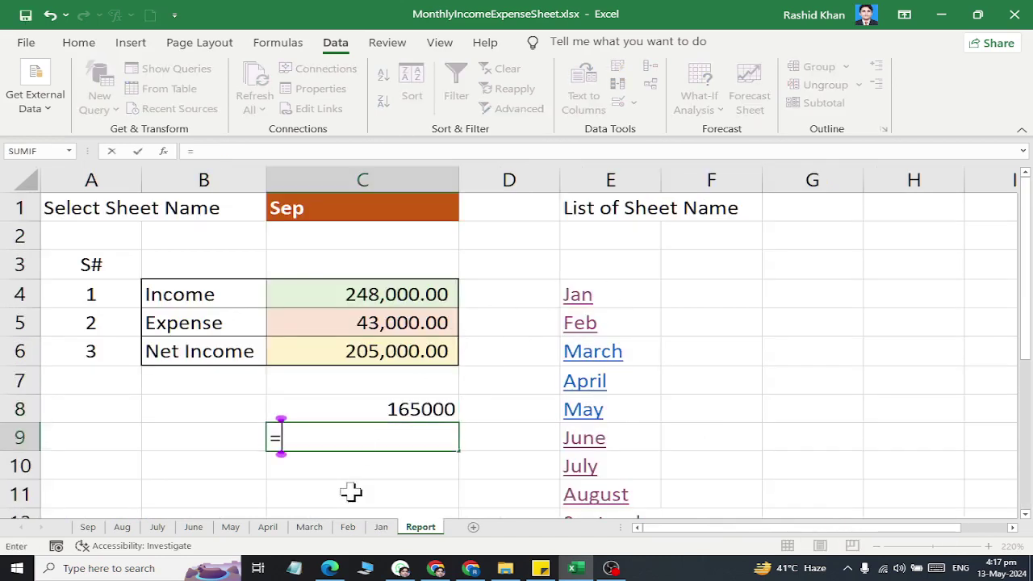
key(Escape)
Compare C8's =Jan!D18 with the parts of C4's INDIRECT formula.
click(413, 408)
double_click(413, 409)
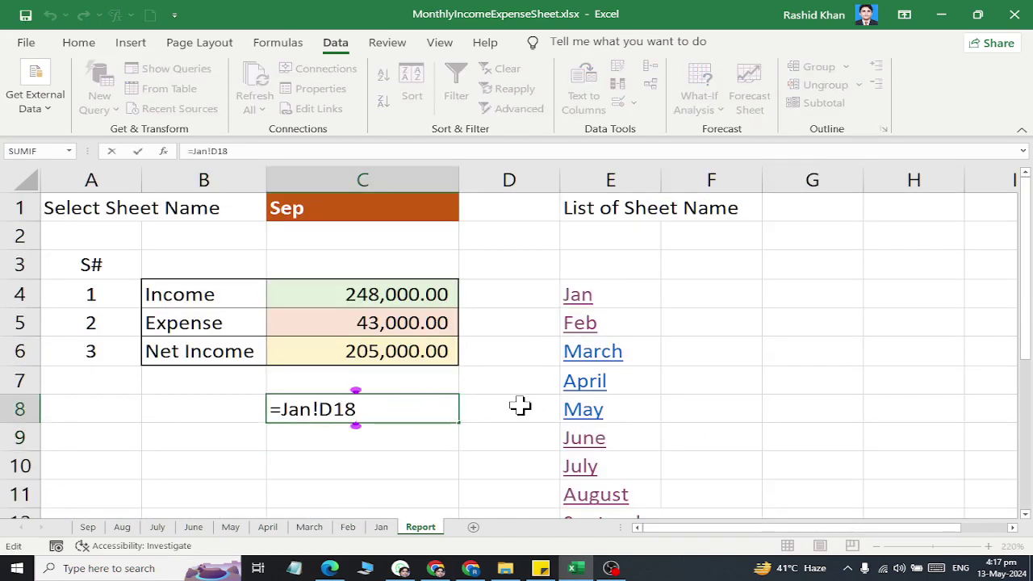
key(Escape)
click(444, 297)
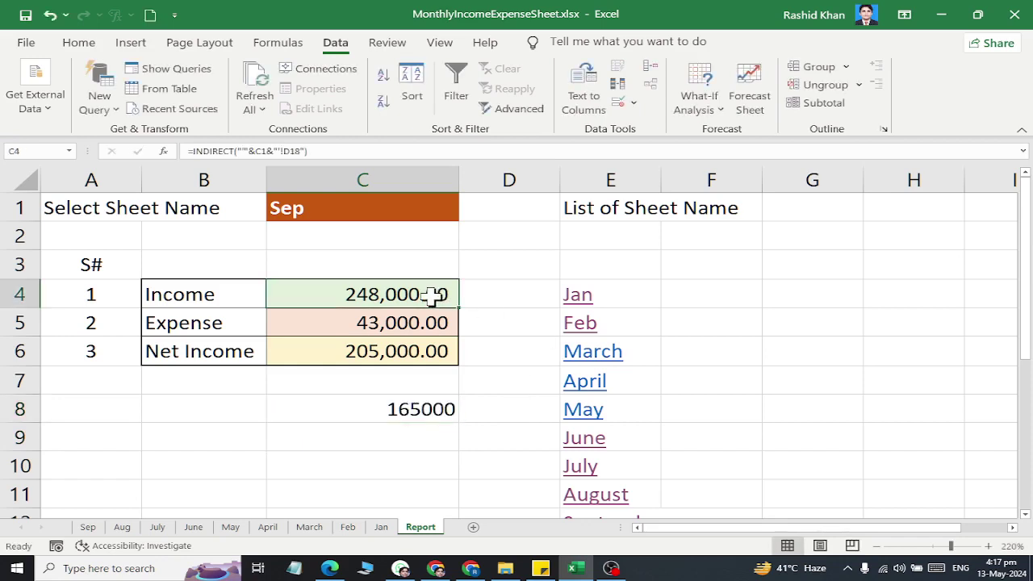
double_click(495, 299)
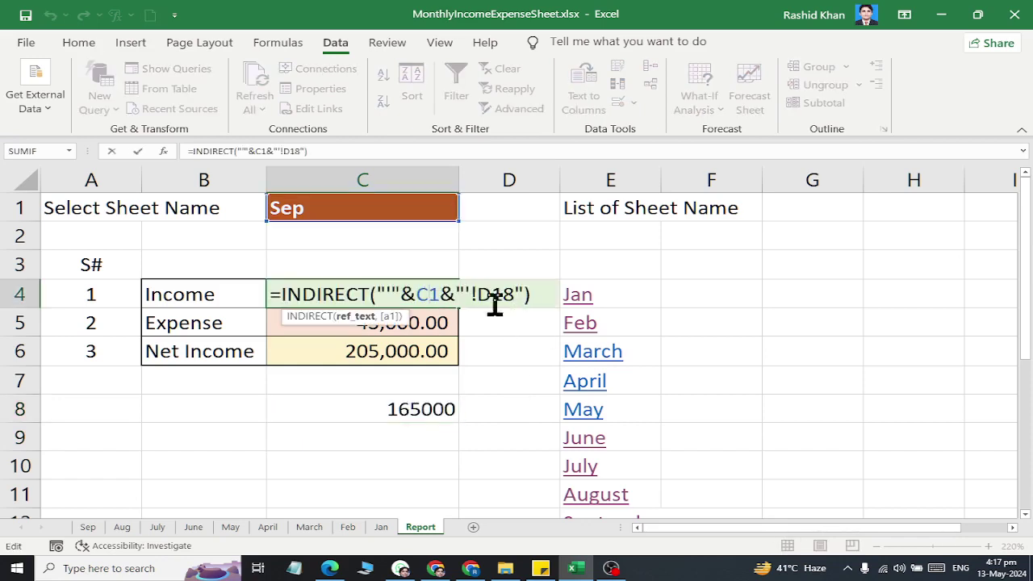
drag(474, 294, 517, 294)
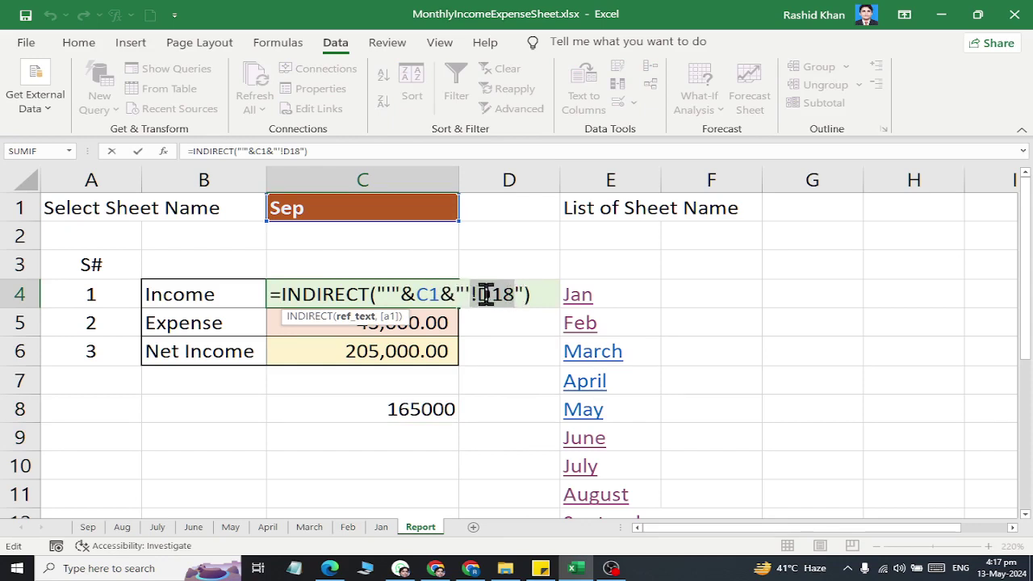
click(492, 295)
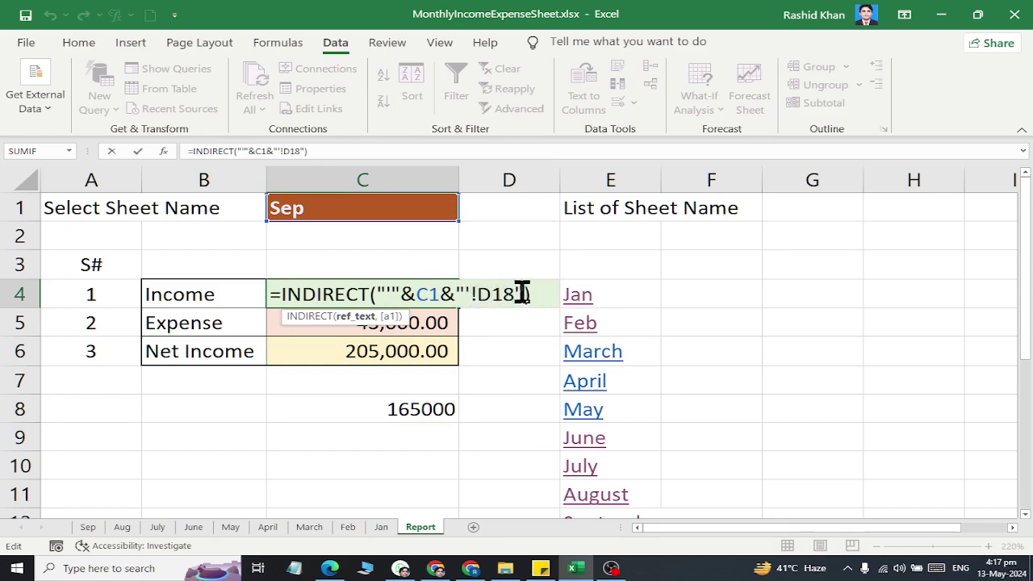
drag(522, 294, 383, 289)
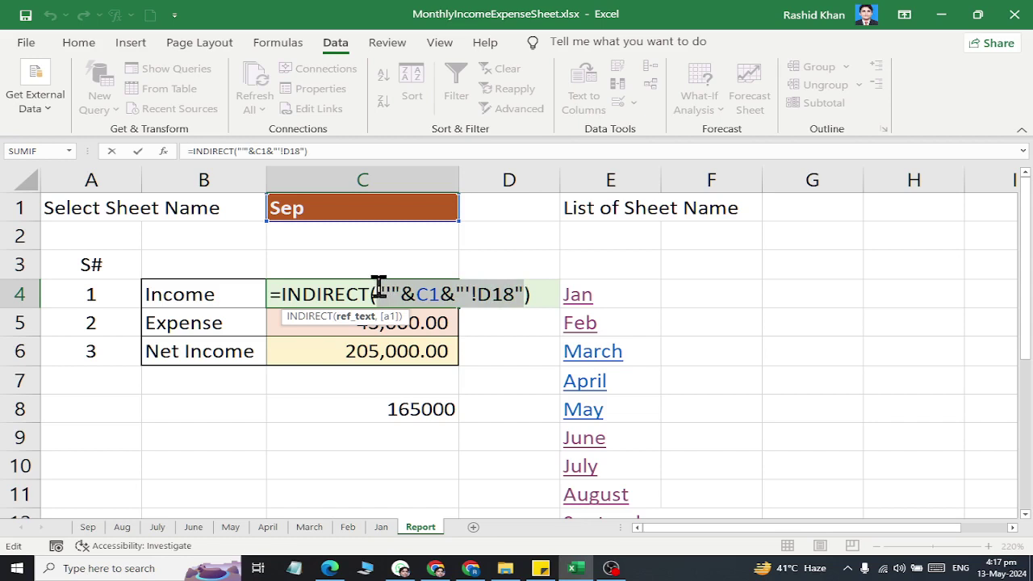
click(396, 294)
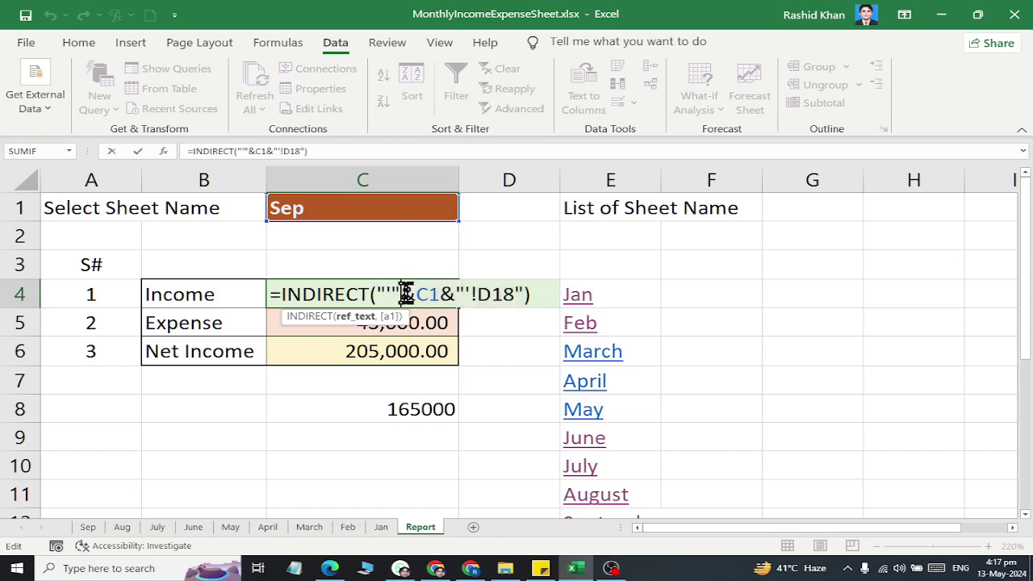
drag(408, 295, 454, 295)
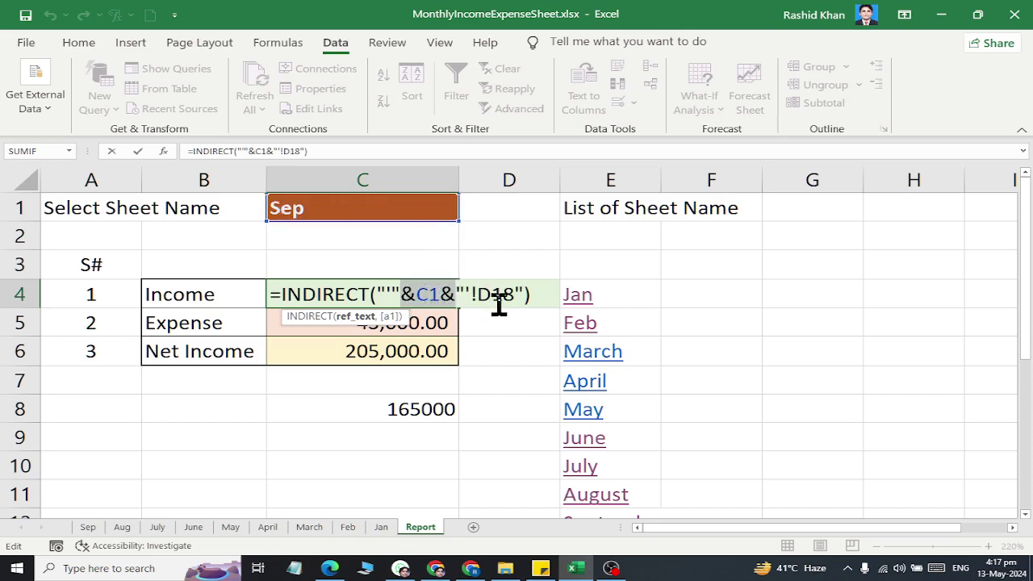
In C8, replace the Jan sheet name with "'"&C1&"'!D18" quoting.
key(Escape)
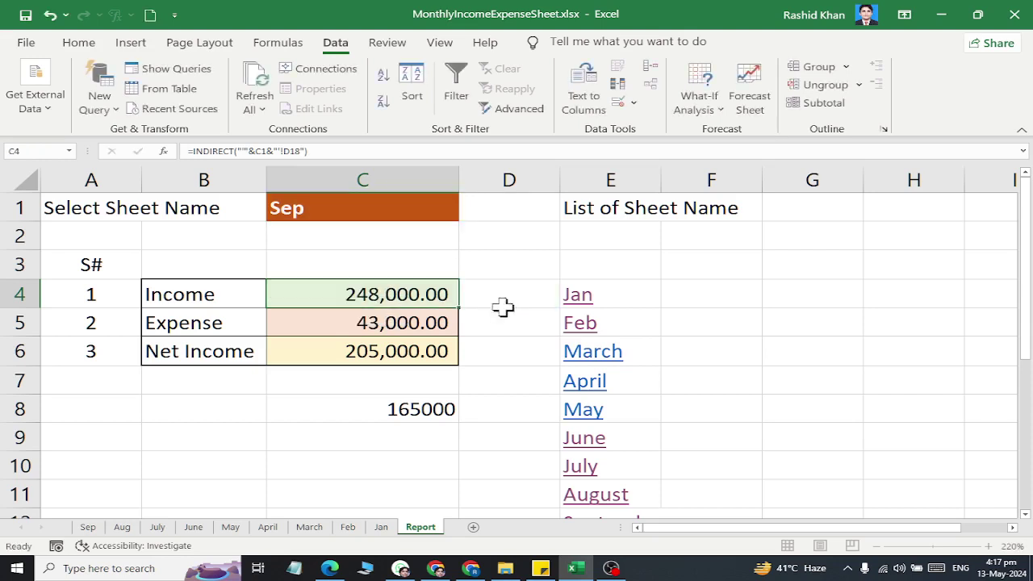
ctrl+scroll(418, 416, up, 3)
click(411, 422)
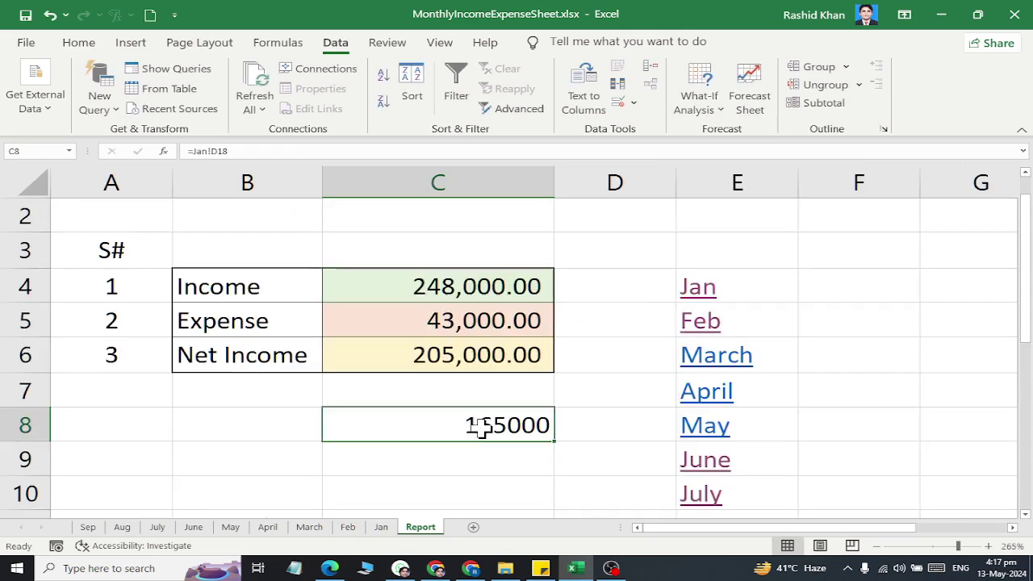
double_click(502, 425)
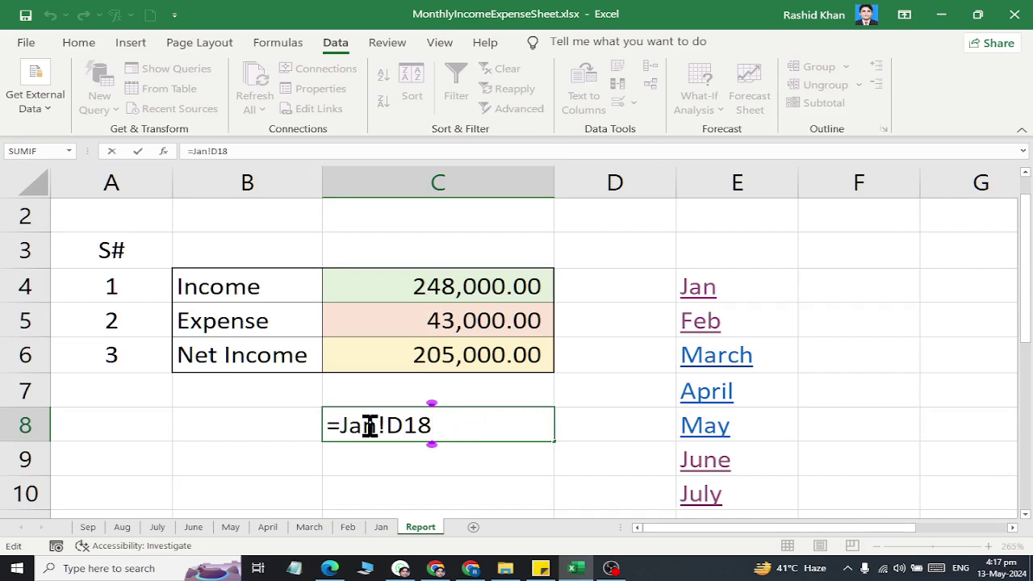
key(BackSpace)
key(BackSpace)
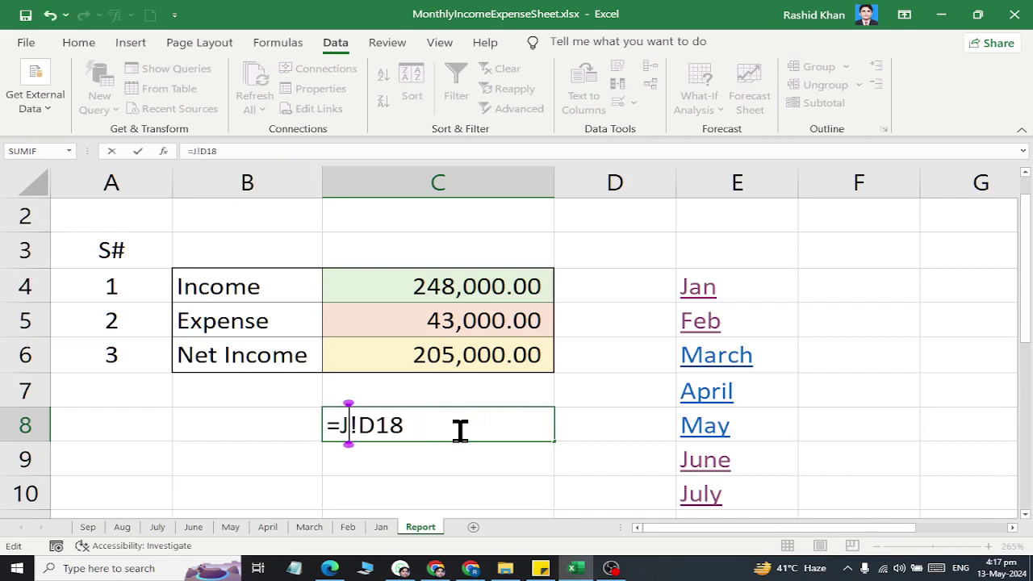
key(BackSpace)
text(")
key(Right)
key(Right)
key(Right)
key(Right)
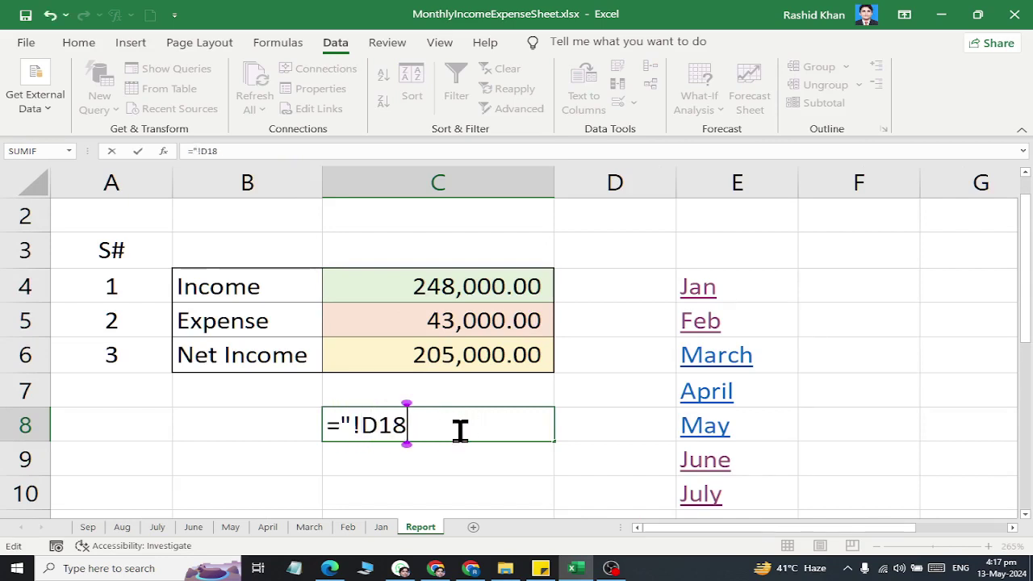
key(Left)
key(Left)
key(Left)
key(Left)
key(Left)
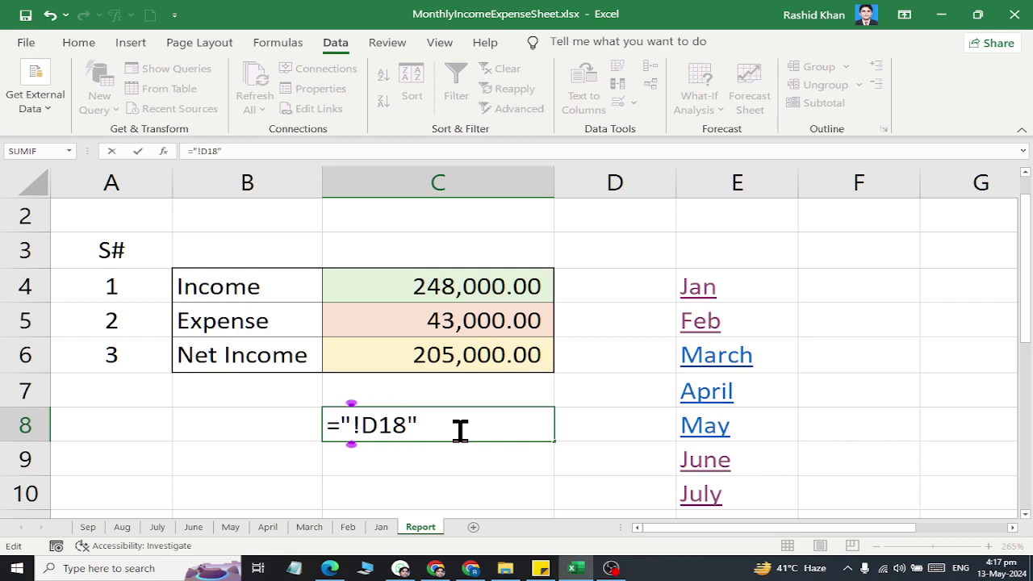
text(""")
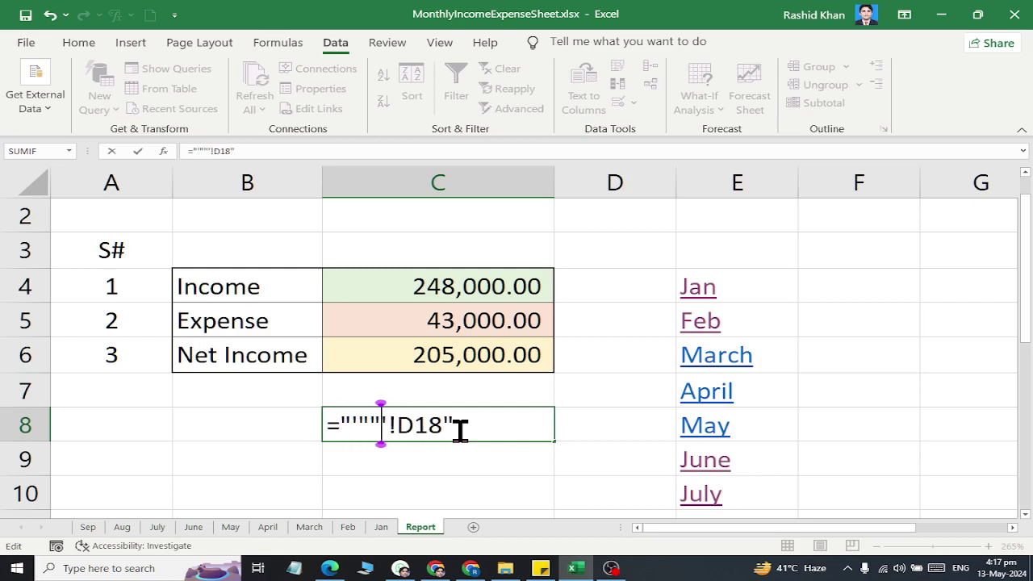
text(&&)
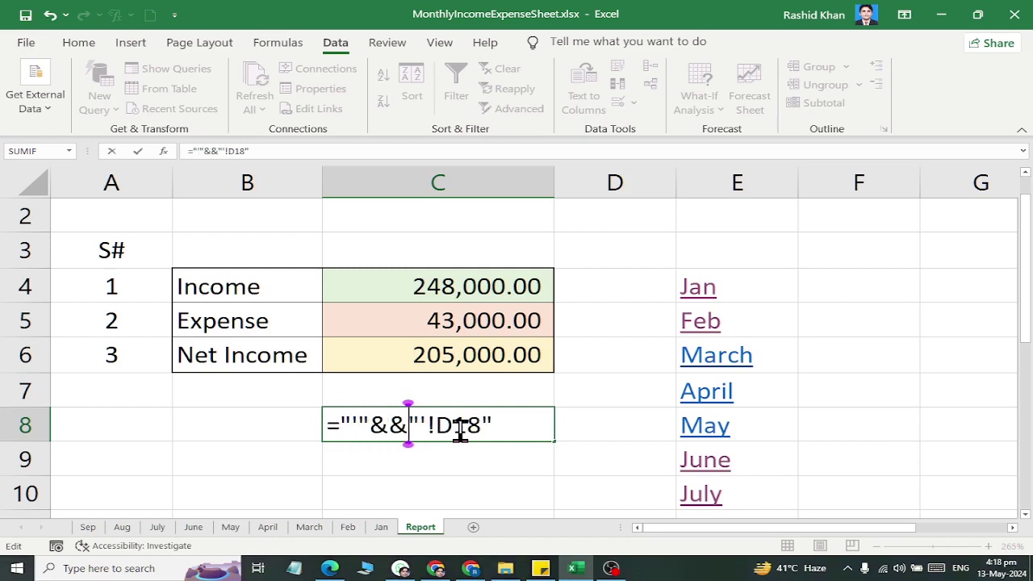
key(Left)
key(Left)
key(Left)
key(Left)
key(Left)
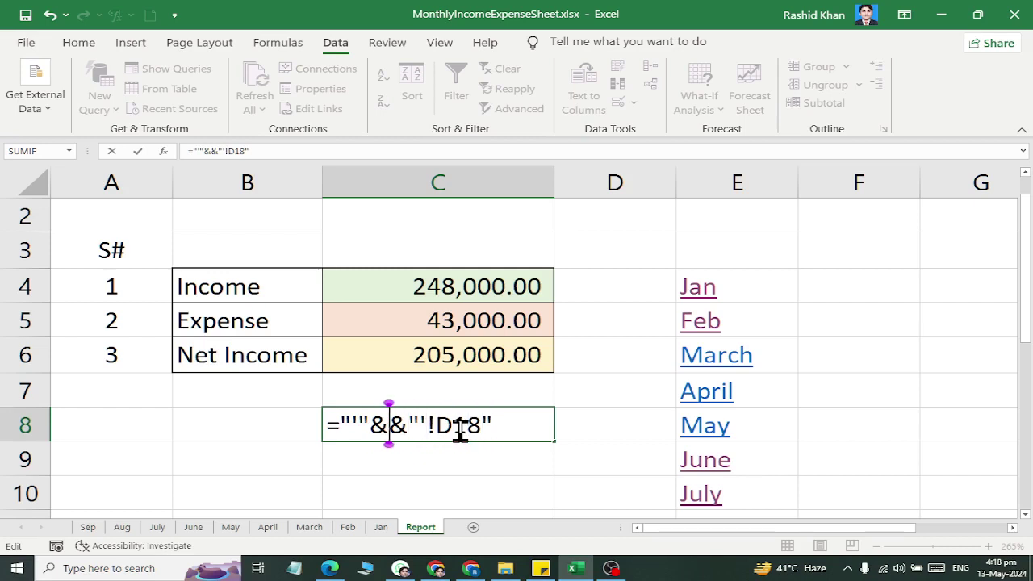
key(Left)
scroll(394, 234, up, 1)
click(396, 223)
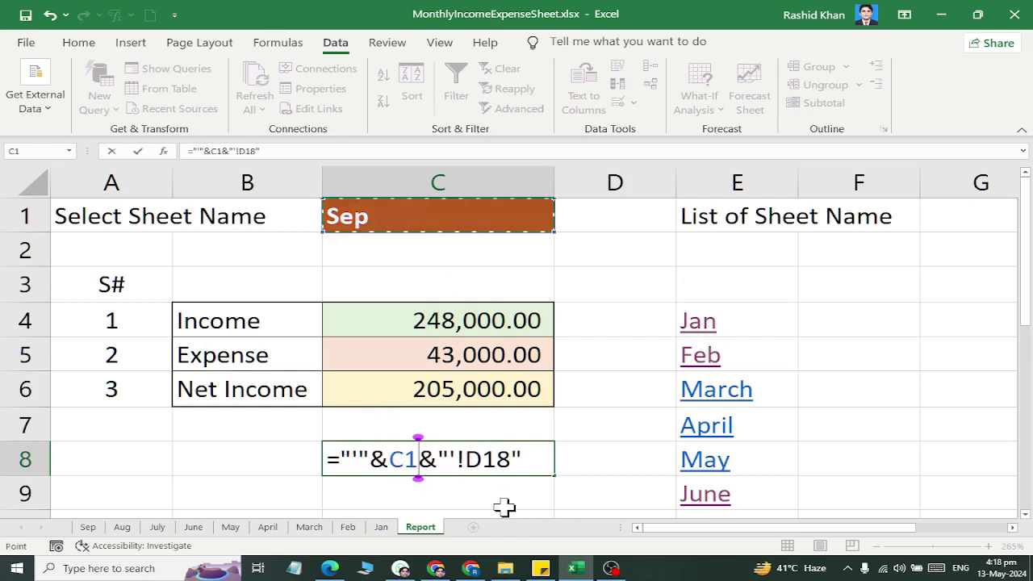
Wrap C8's formula in INDIRECT( ) so it returns Sep's 248000.
click(326, 458)
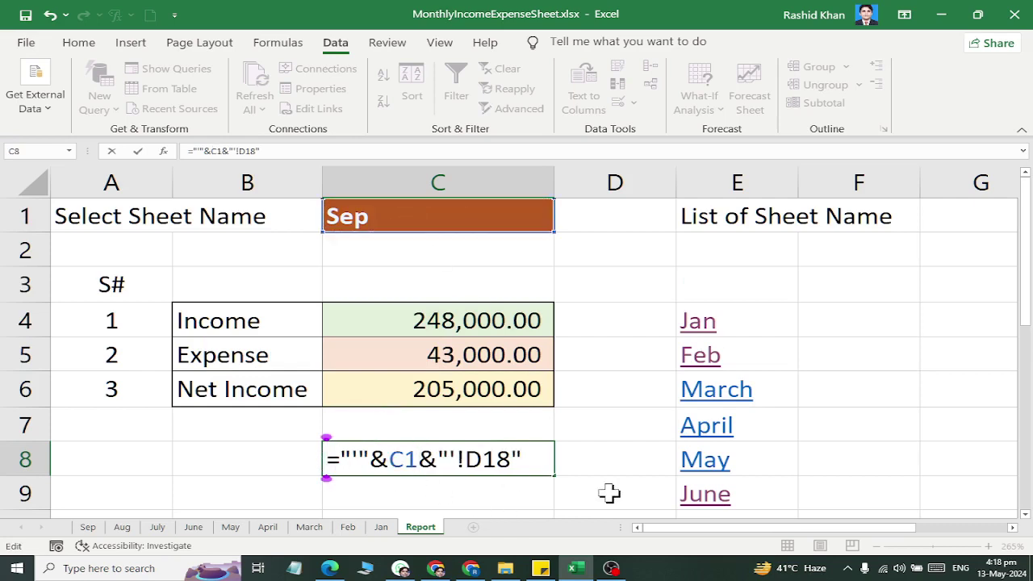
text(indire)
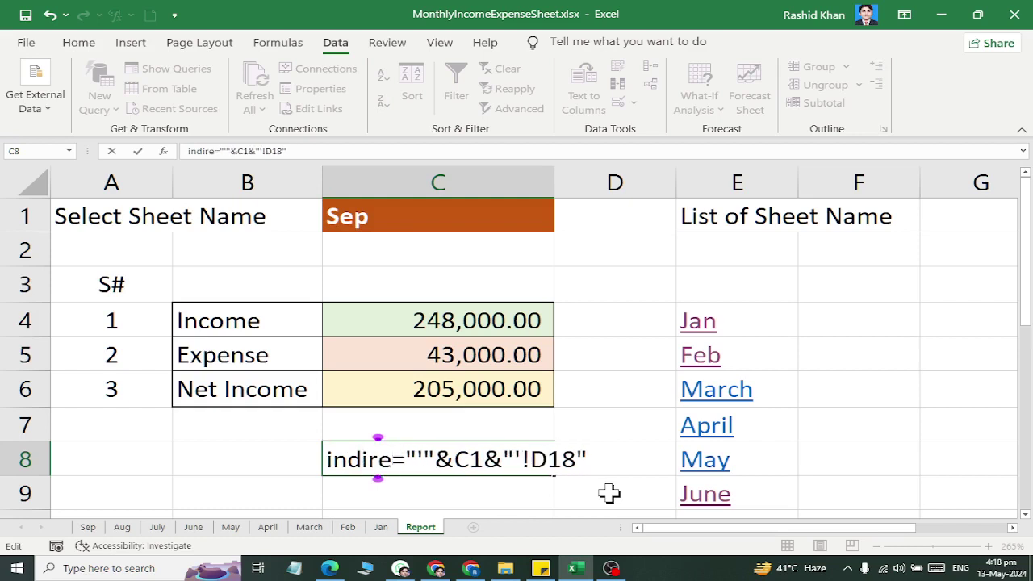
key(BackSpace)
key(BackSpace)
key(BackSpace)
key(BackSpace)
key(BackSpace)
key(Right)
text(in)
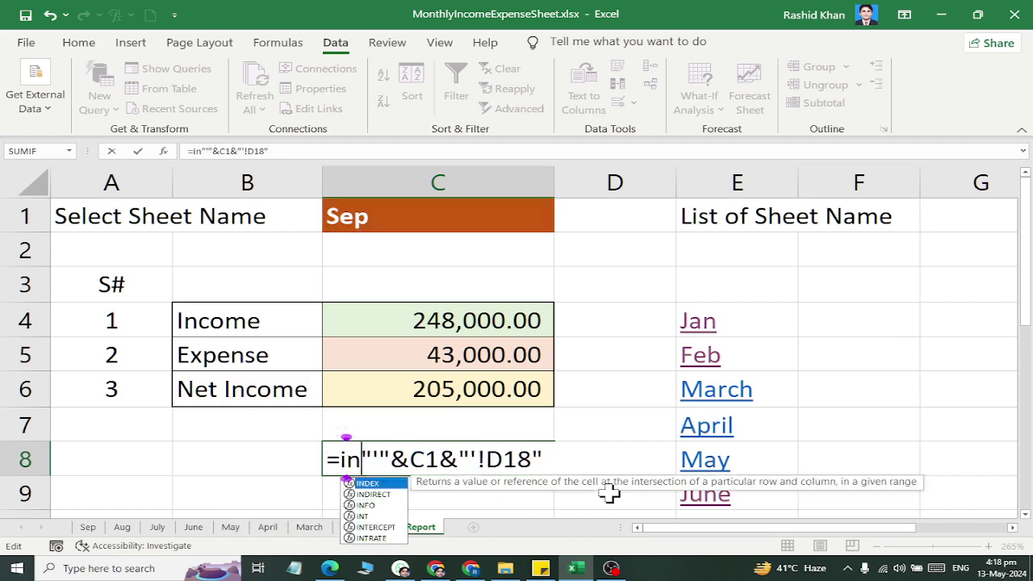
text(direct()
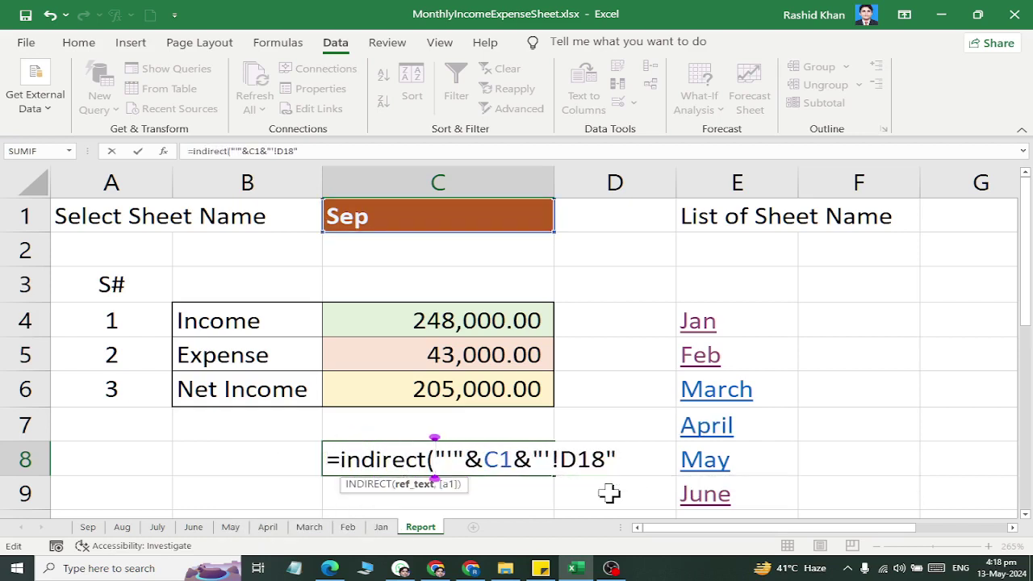
key(Return)
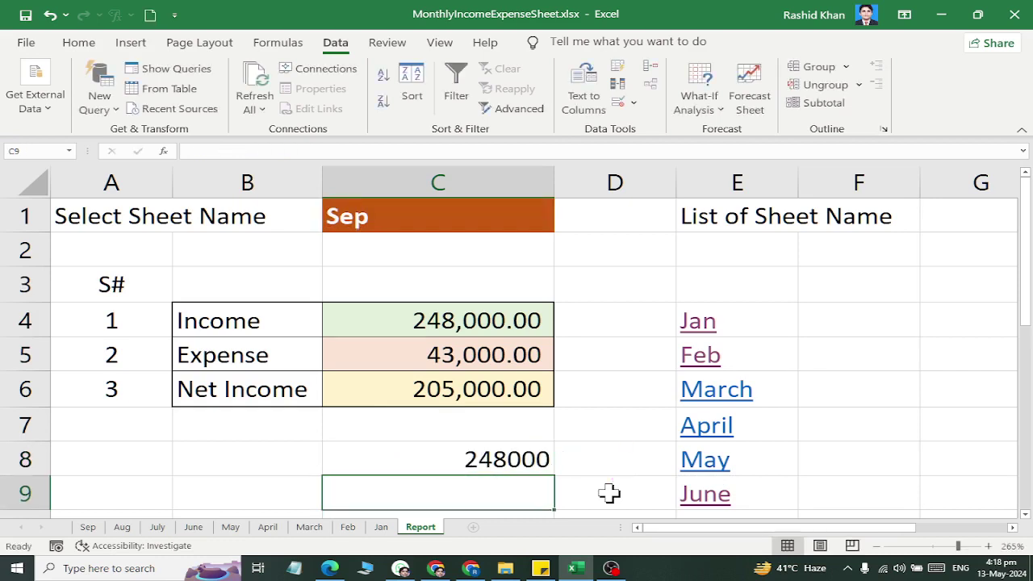
Set C1 to April and confirm C8's 252000 matches the April sheet's totals.
click(462, 462)
click(507, 212)
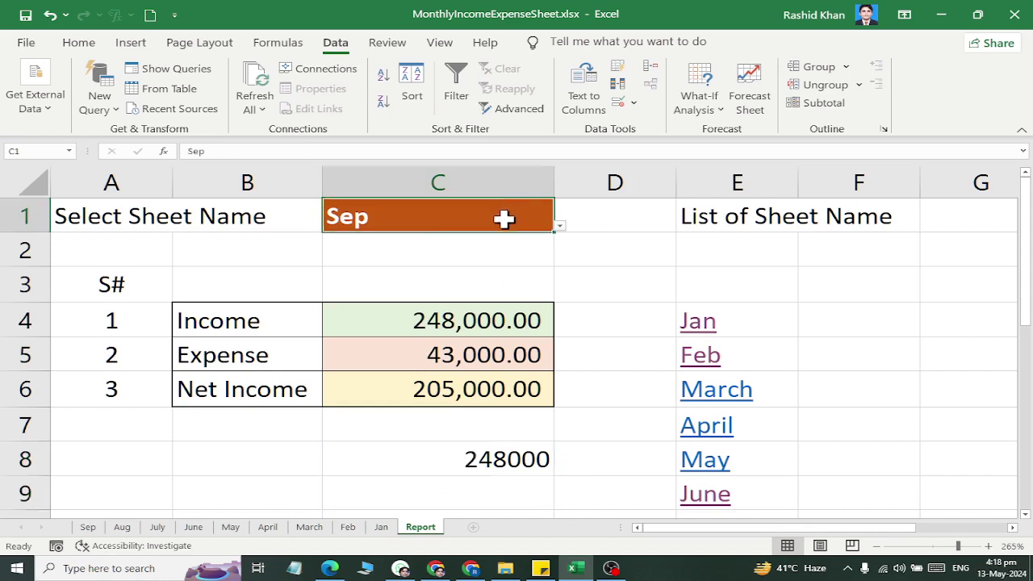
click(561, 227)
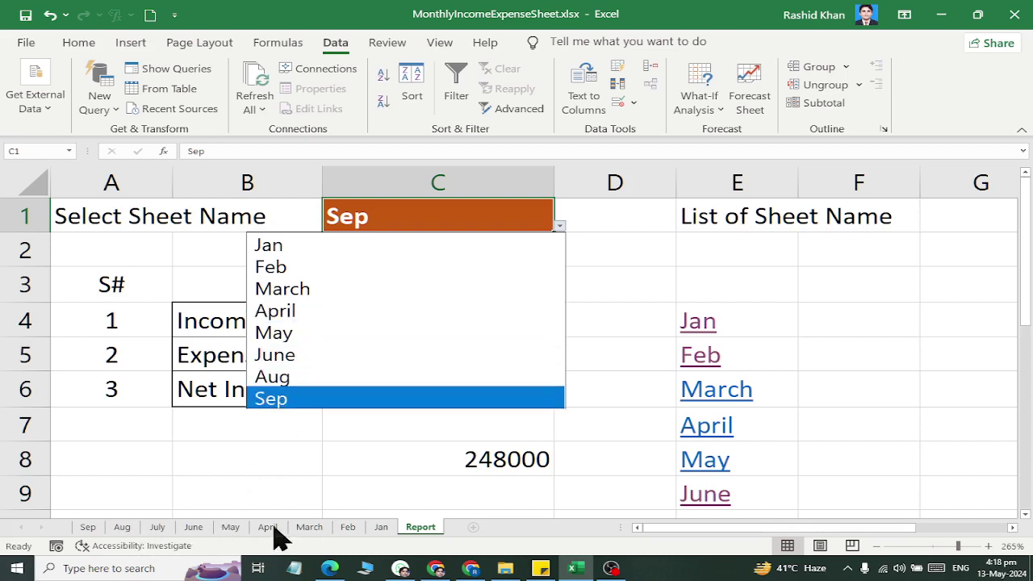
click(296, 312)
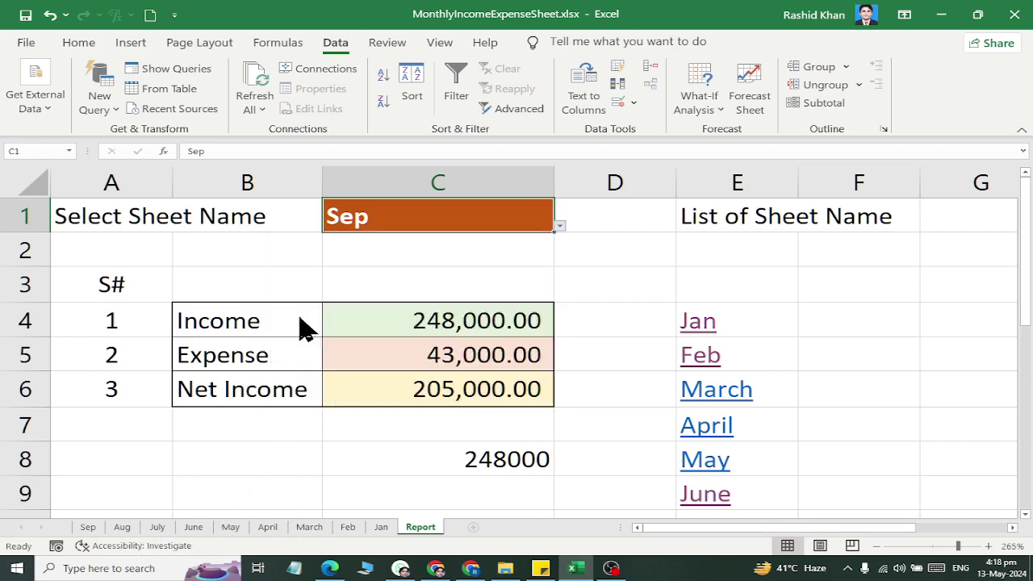
click(521, 454)
click(268, 527)
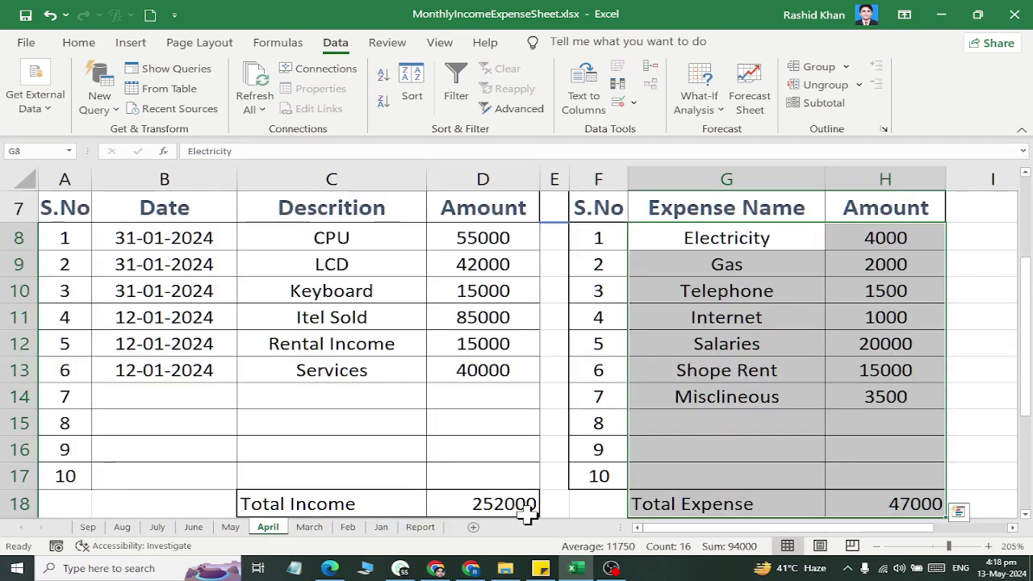
click(427, 532)
Enter =Jan!H18 in C9, referencing the Jan sheet's Total Expense cell.
scroll(493, 509, down, 1)
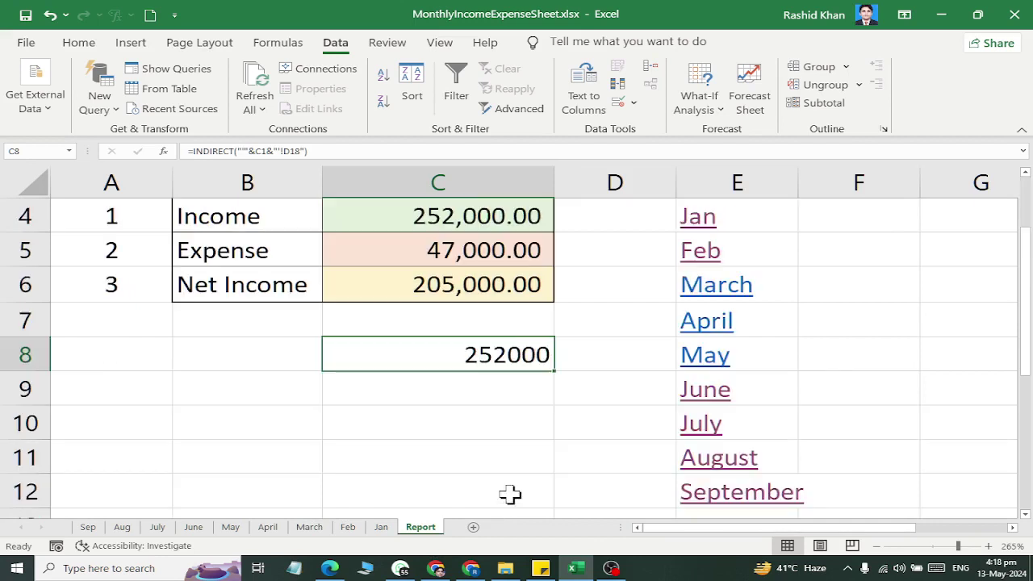
click(484, 391)
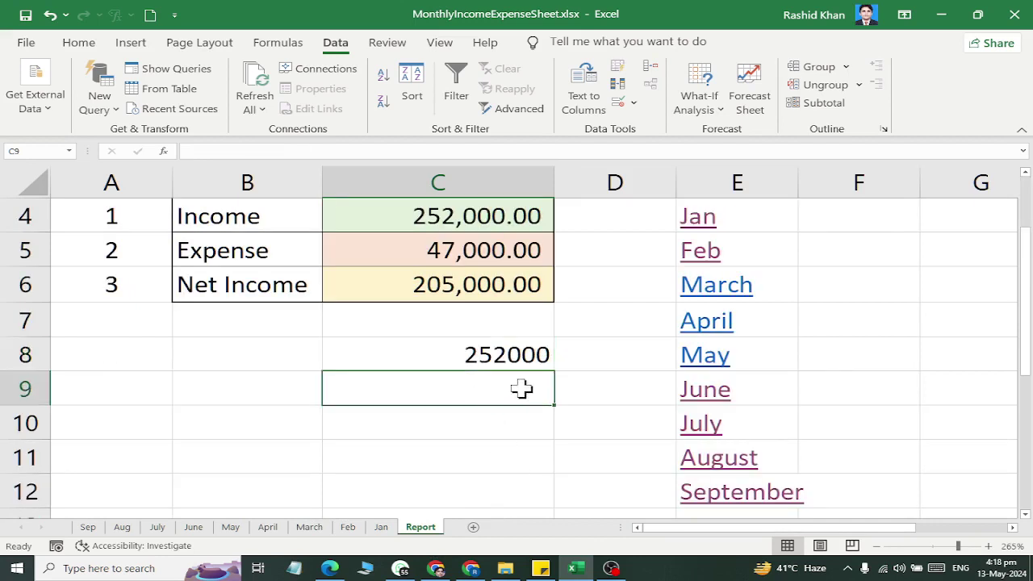
text(=)
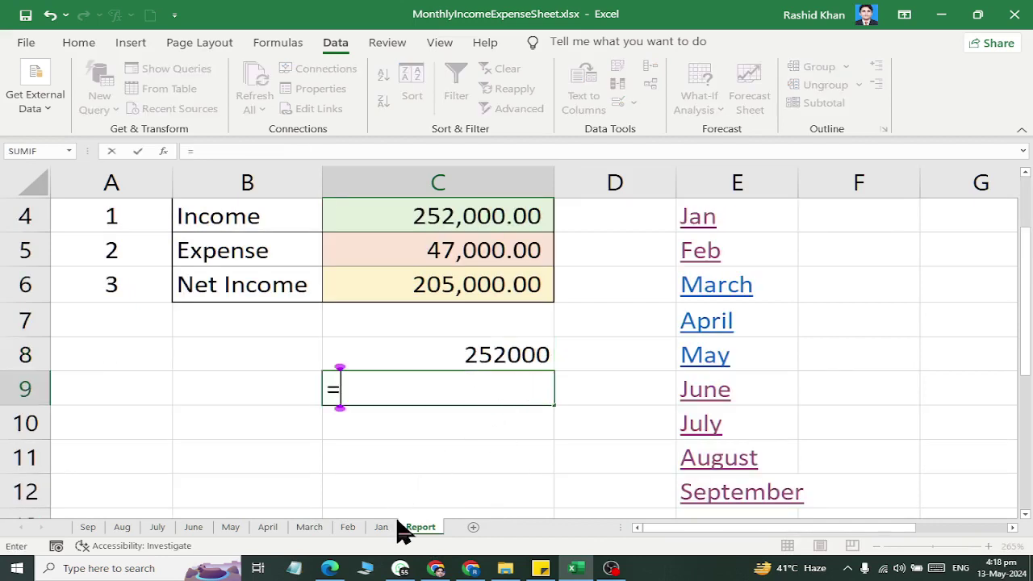
click(391, 527)
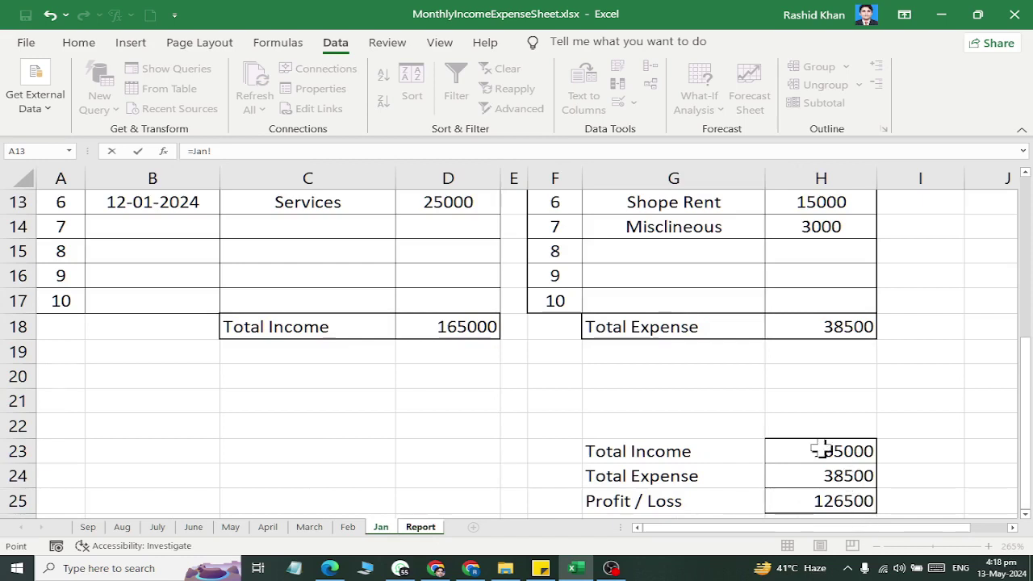
click(828, 327)
key(Return)
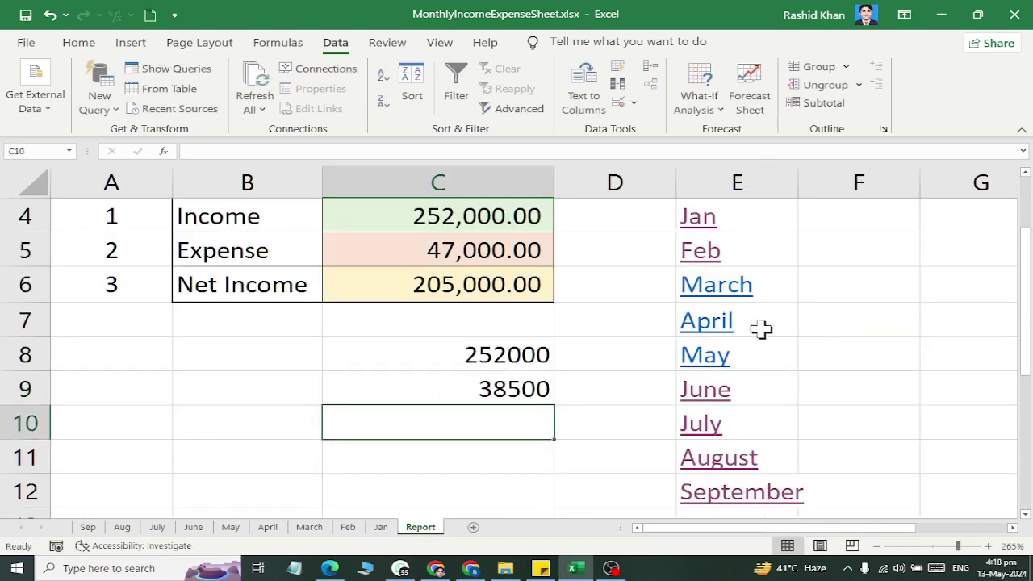
Replace the hard-coded Jan sheet name with a quoted reference built from C1: "'"&C1&"'!H18".
double_click(521, 384)
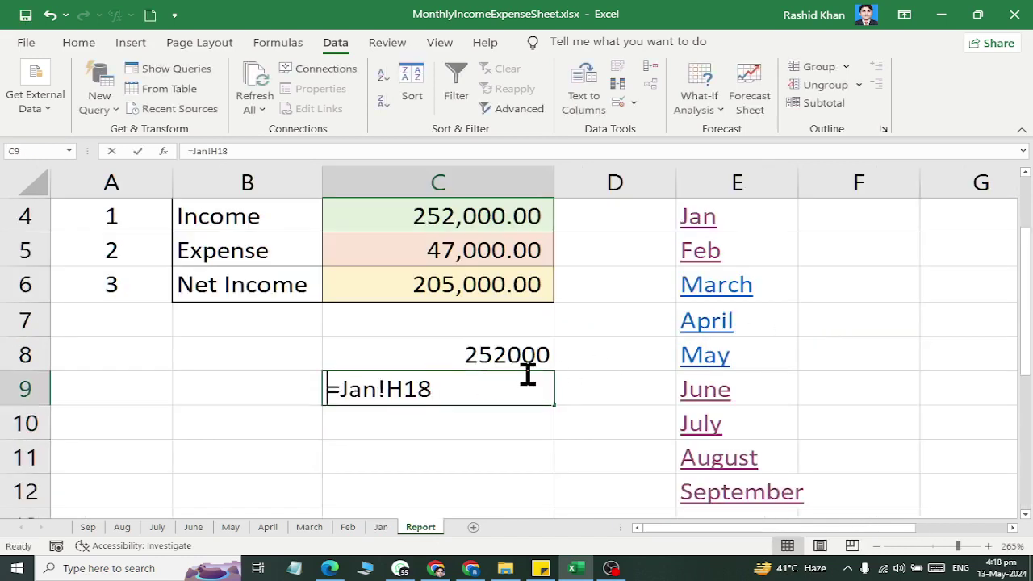
click(379, 391)
key(BackSpace)
key(BackSpace)
key(BackSpace)
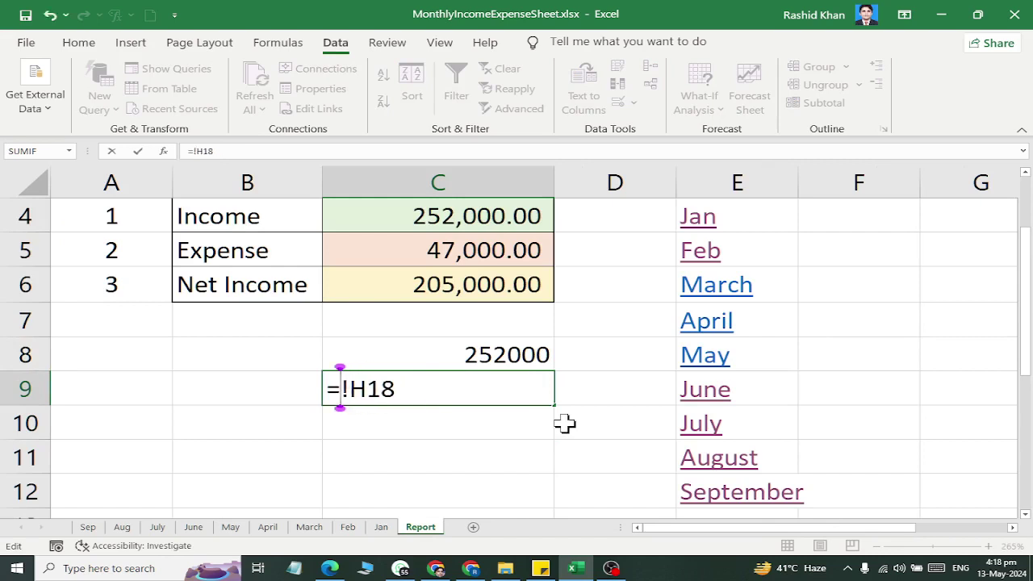
text(")
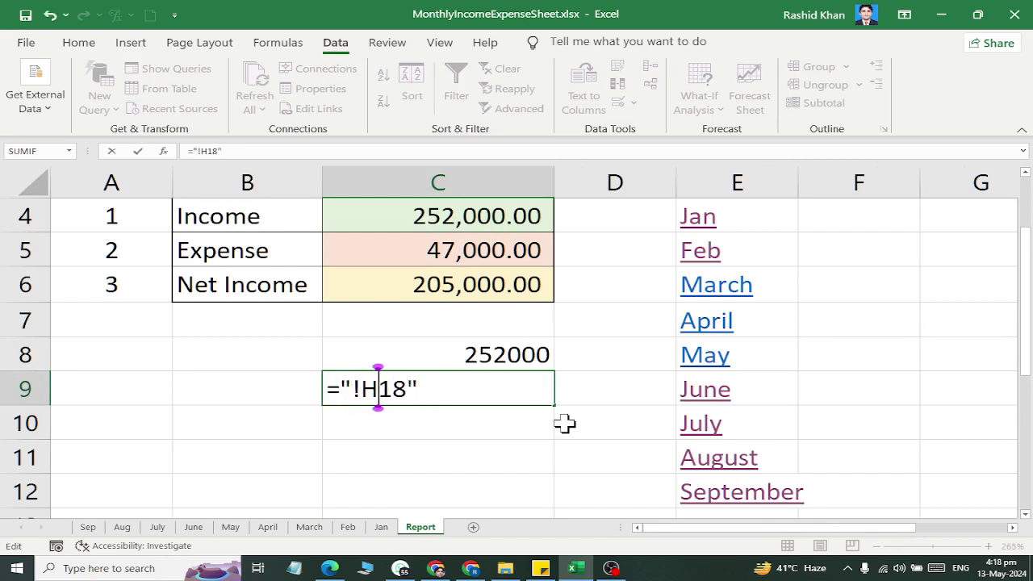
key(Left)
key(Left)
text(")
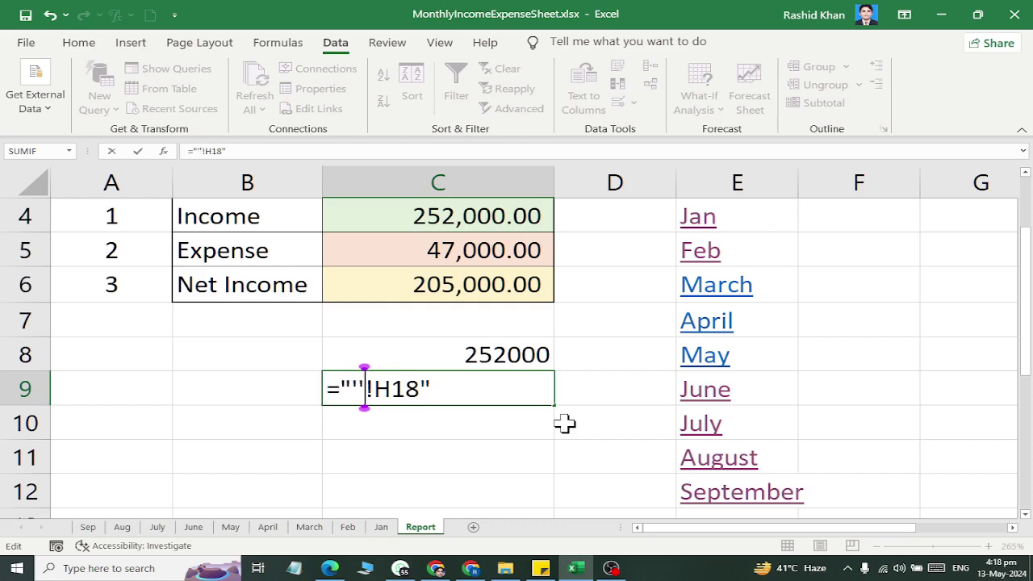
text("")
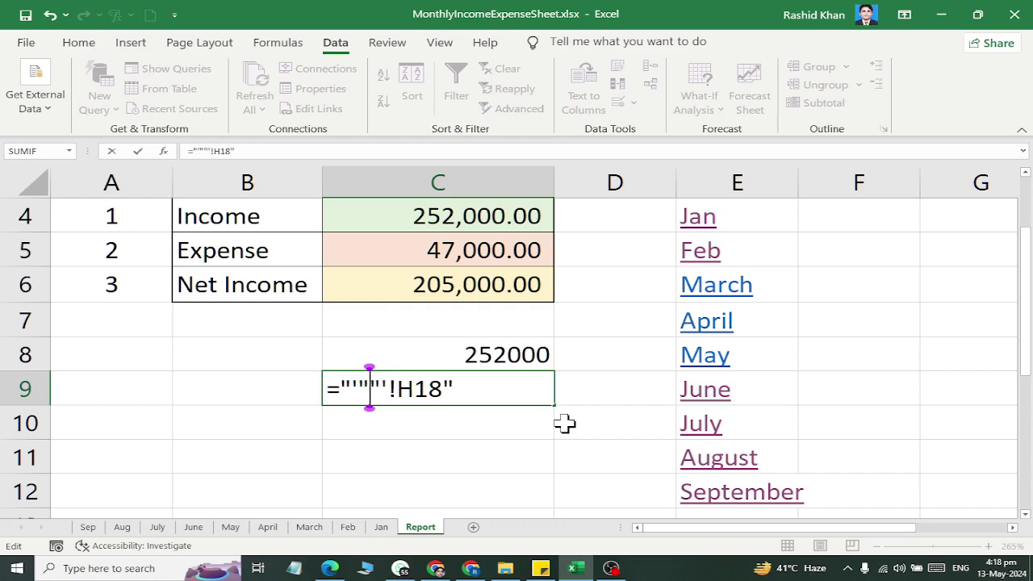
text(&&)
key(Left)
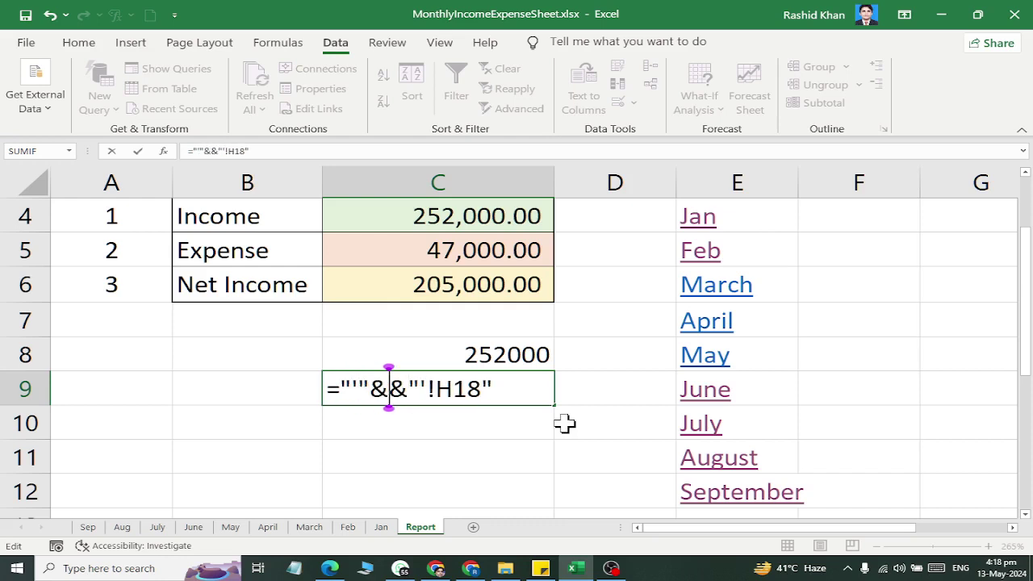
scroll(684, 273, up, 1)
click(379, 220)
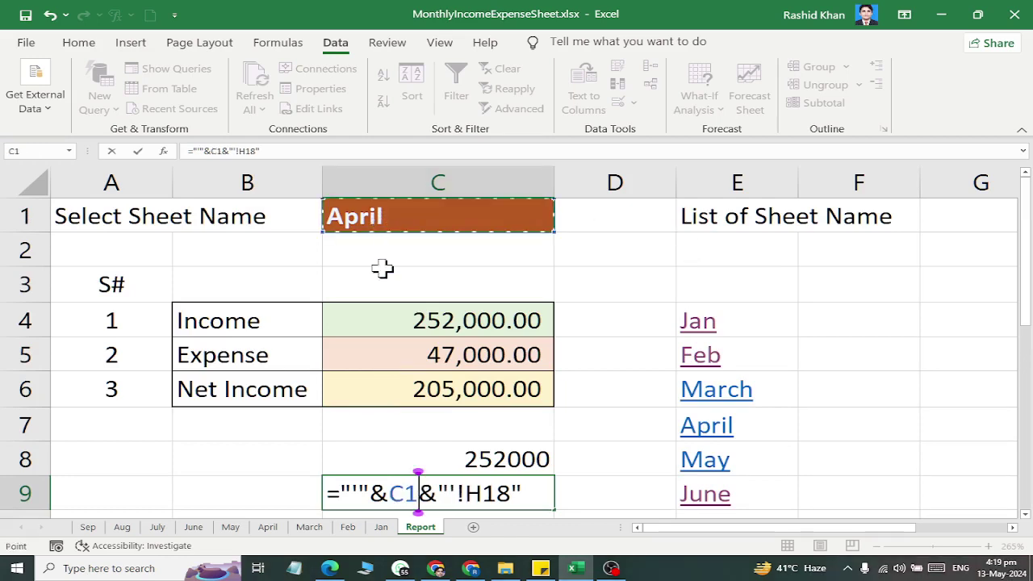
Wrap the reference in INDIRECT so C9 returns April's expense total of 47000.
click(336, 493)
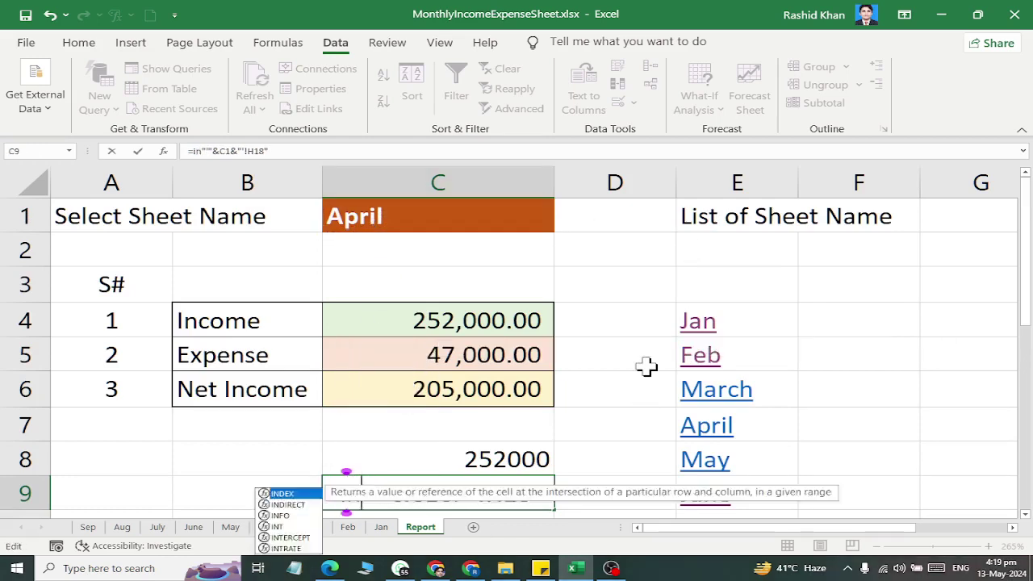
text(indre)
key(BackSpace)
key(BackSpace)
text(irect)
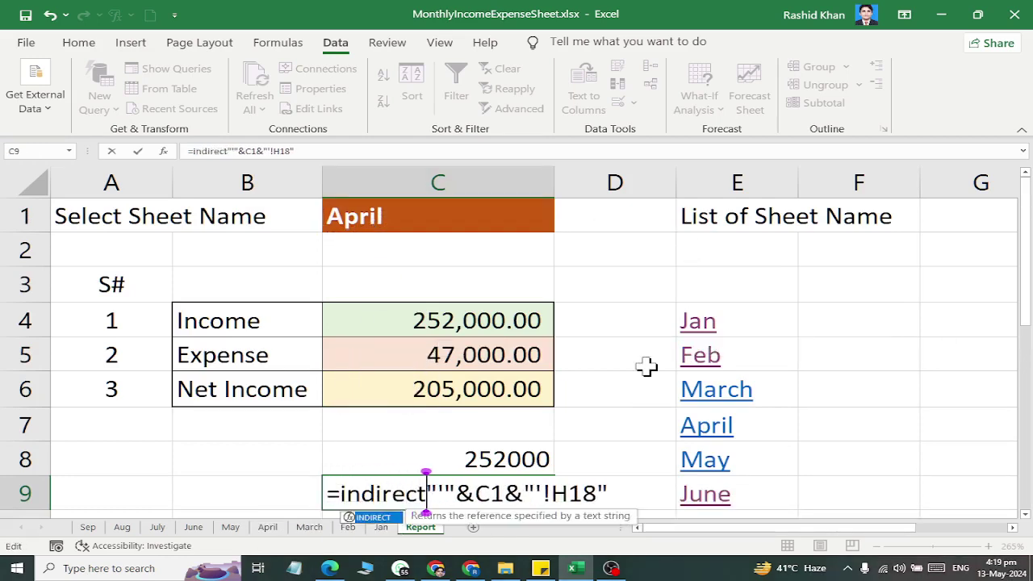
text(()
text())
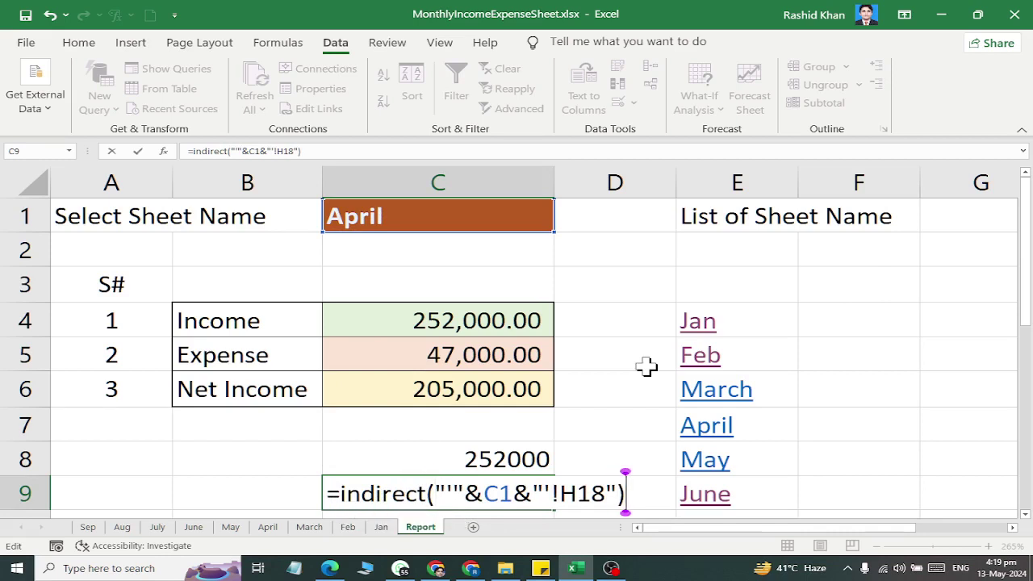
key(Return)
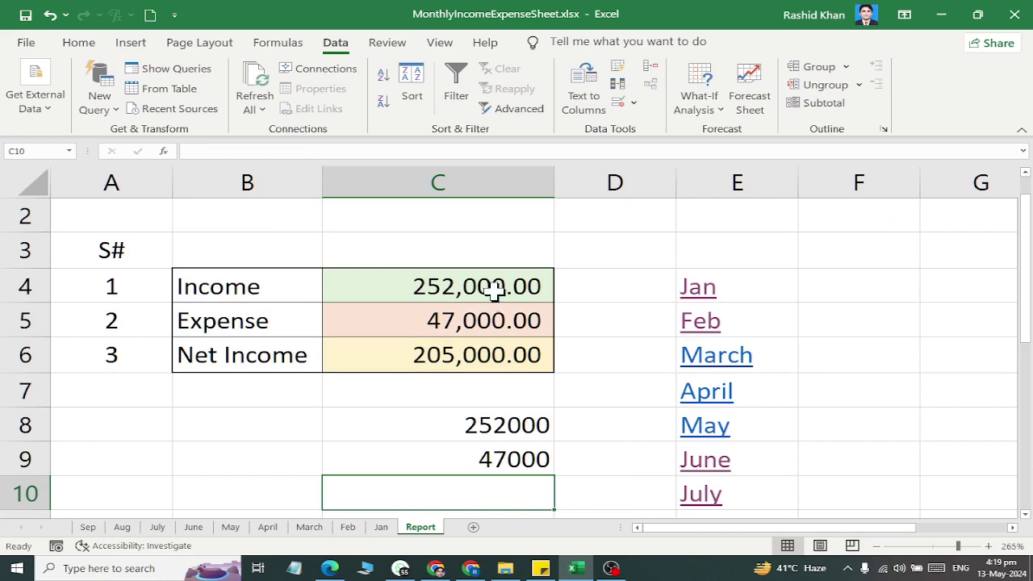
click(496, 468)
click(476, 497)
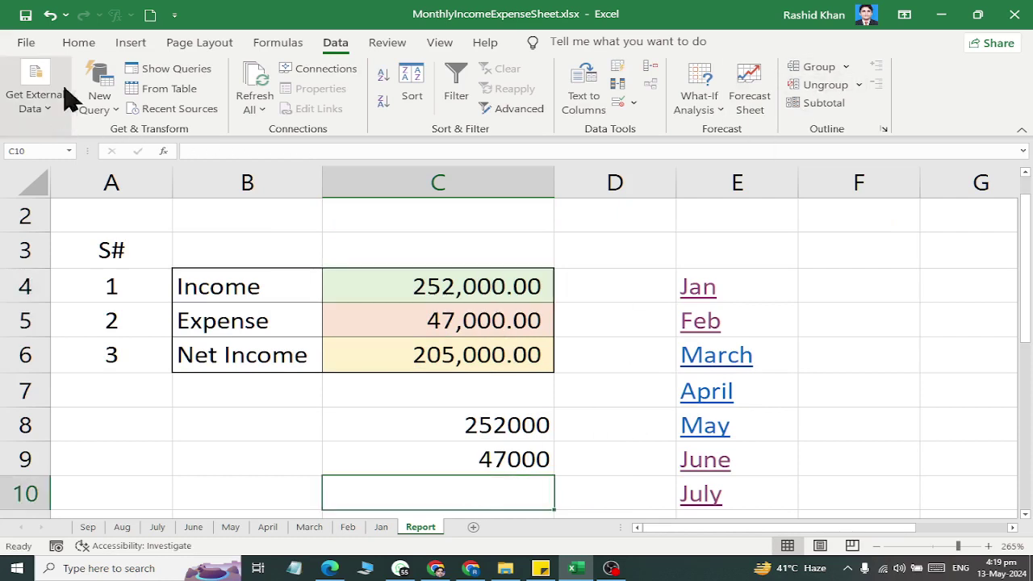
Enter =SUM(C8-C9) in C10 to compute net income.
click(81, 44)
click(866, 67)
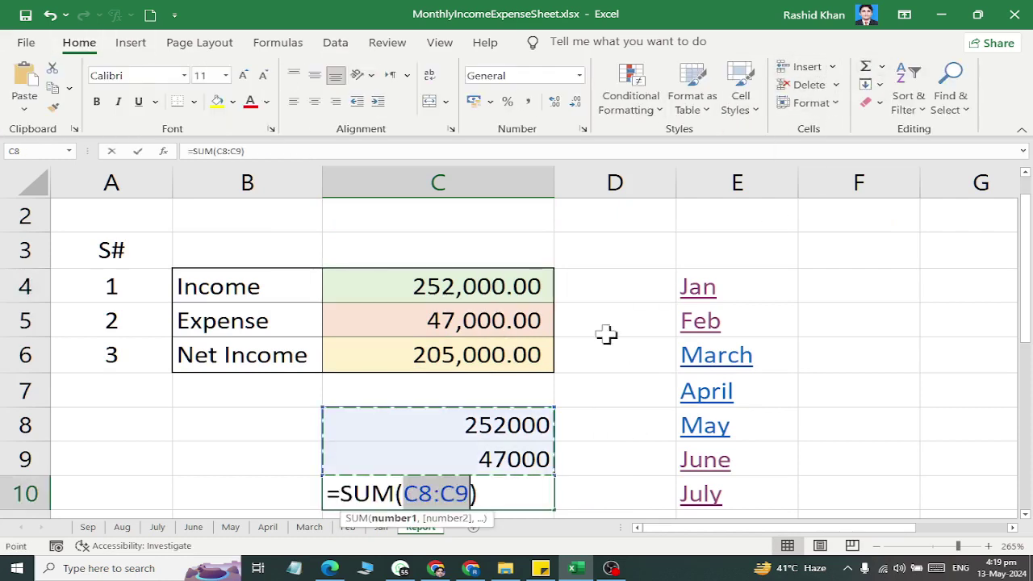
click(485, 426)
text(-)
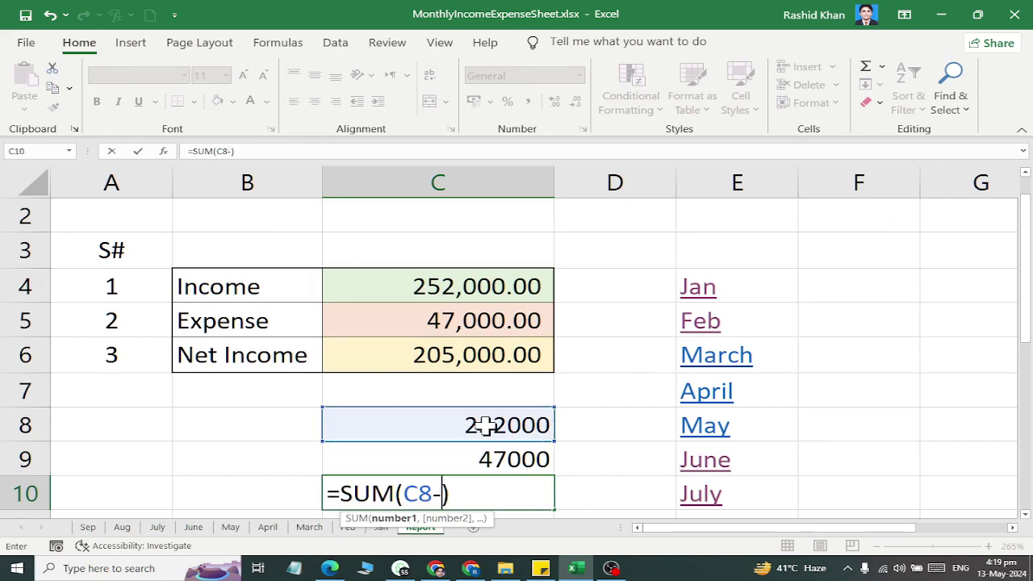
click(500, 459)
key(Return)
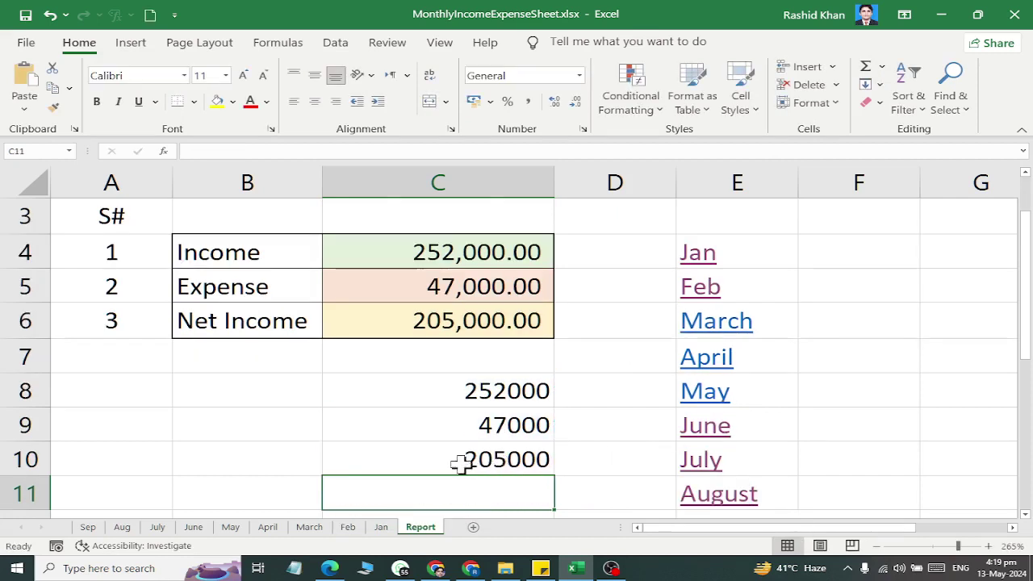
drag(461, 461, 586, 461)
Switch the report month in C1 to June, showing 231000, 41000 and 190000.
scroll(461, 283, up, 1)
click(533, 208)
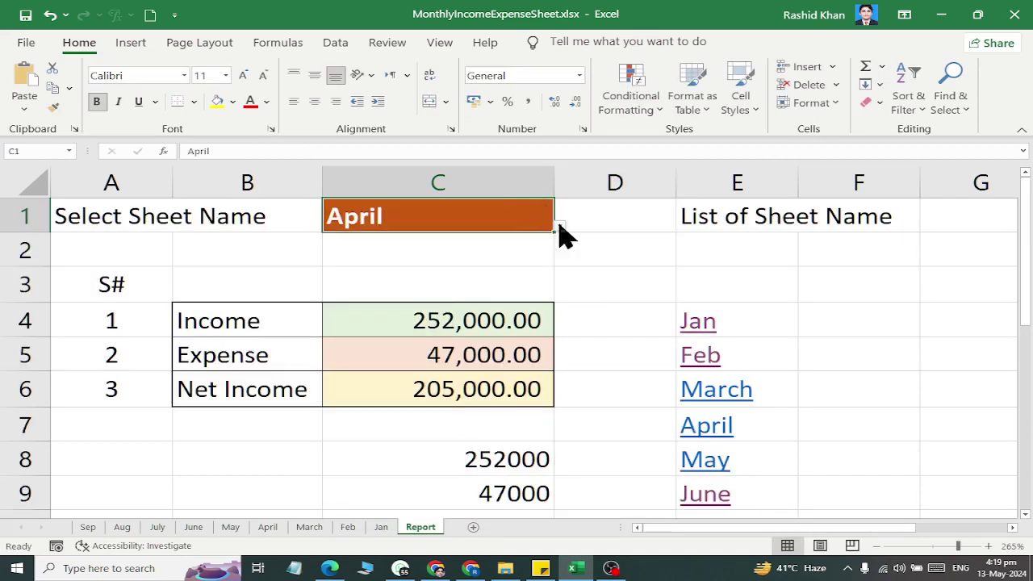
click(560, 227)
click(533, 355)
drag(216, 322, 396, 333)
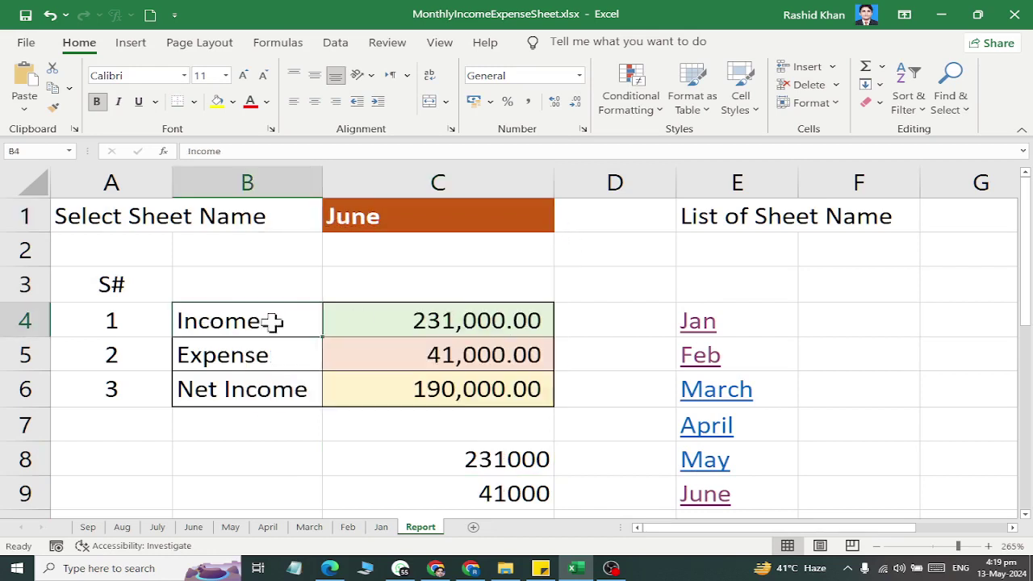
mouse_move(189, 362)
mouse_down()
mouse_move(390, 403)
mouse_move(541, 404)
mouse_up()
key(ctrl+z)
click(401, 390)
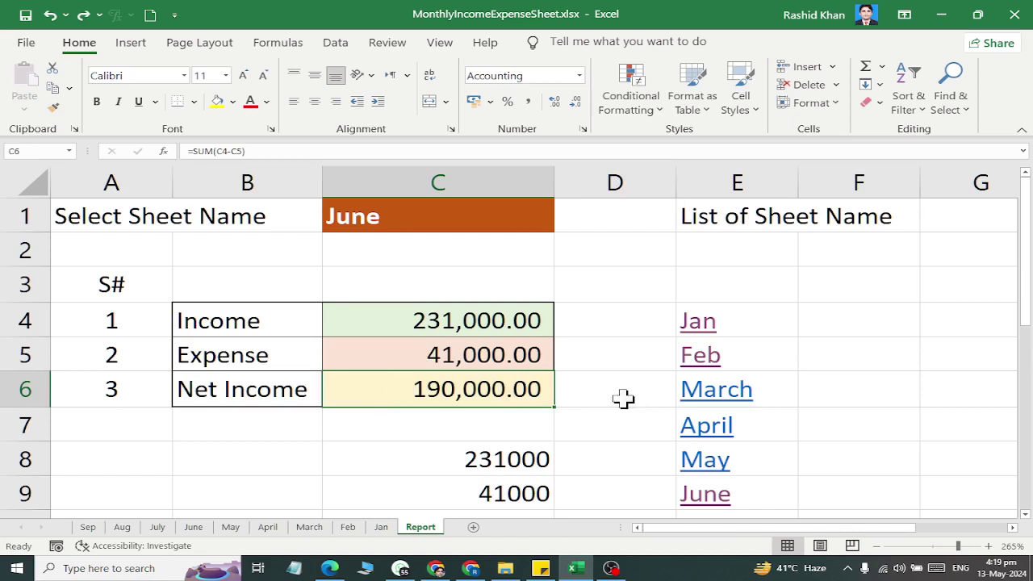
scroll(705, 406, down, 2)
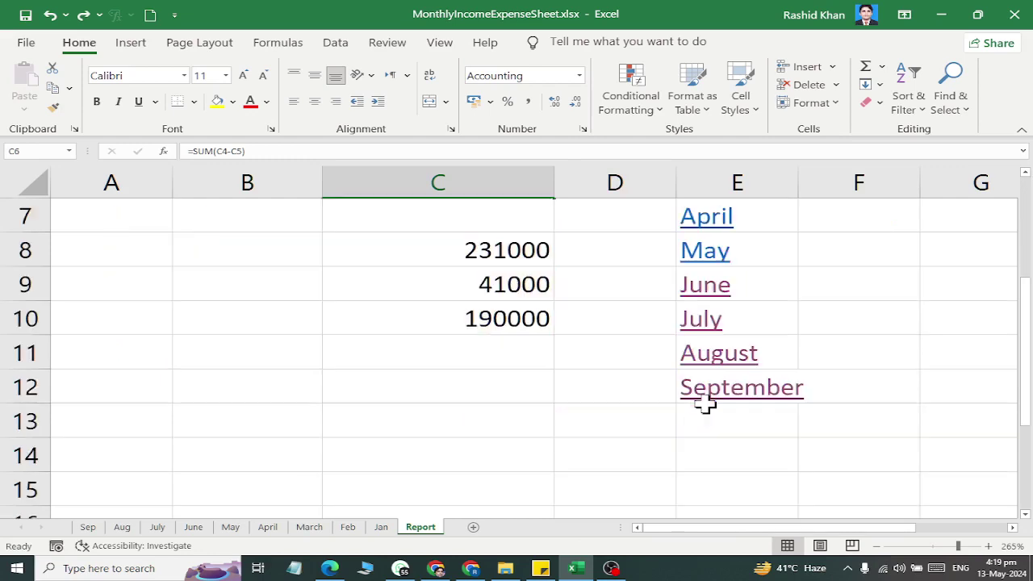
Draw a rounded rectangle near column K on the June sheet and apply a preset shape effect.
click(708, 285)
scroll(388, 387, down, 2)
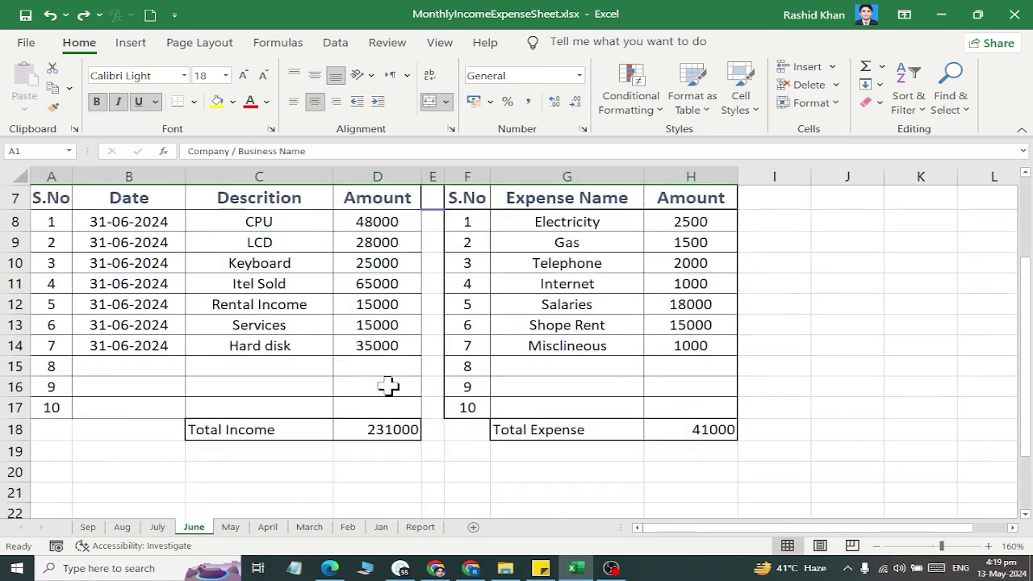
scroll(699, 461, down, 2)
scroll(711, 448, up, 4)
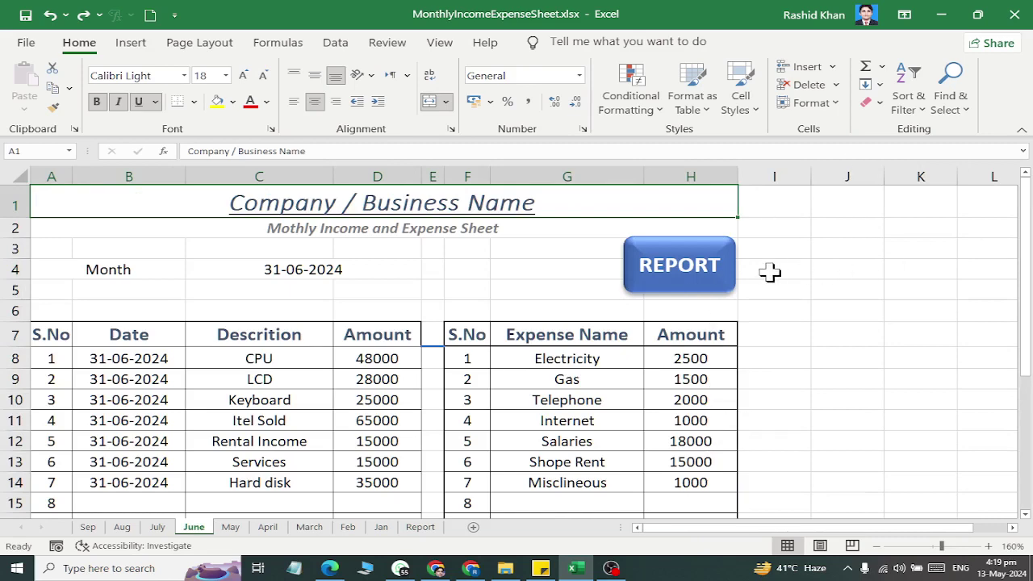
click(125, 44)
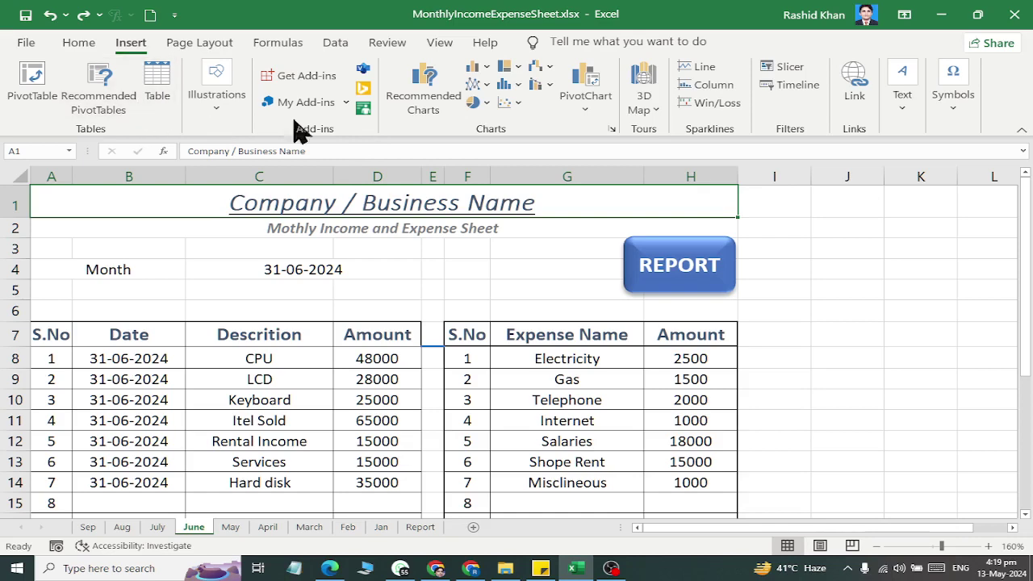
click(214, 109)
click(247, 162)
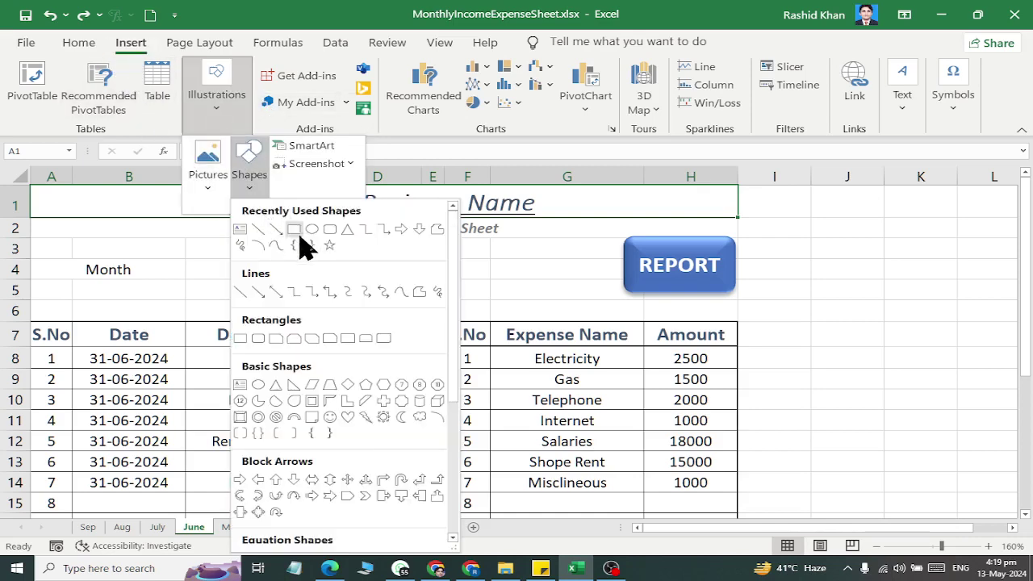
click(329, 230)
drag(873, 298, 965, 349)
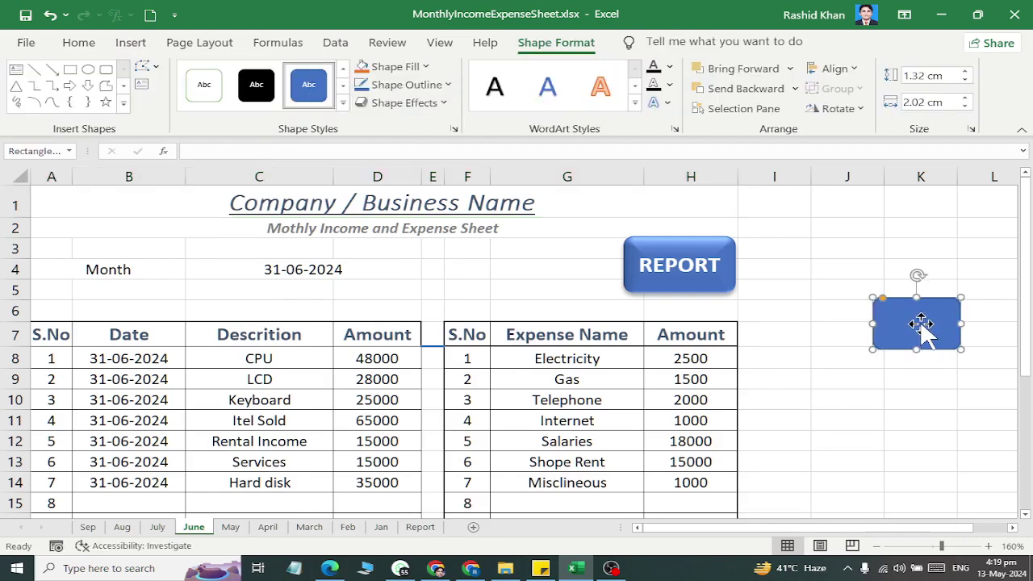
click(404, 103)
mouse_move(456, 134)
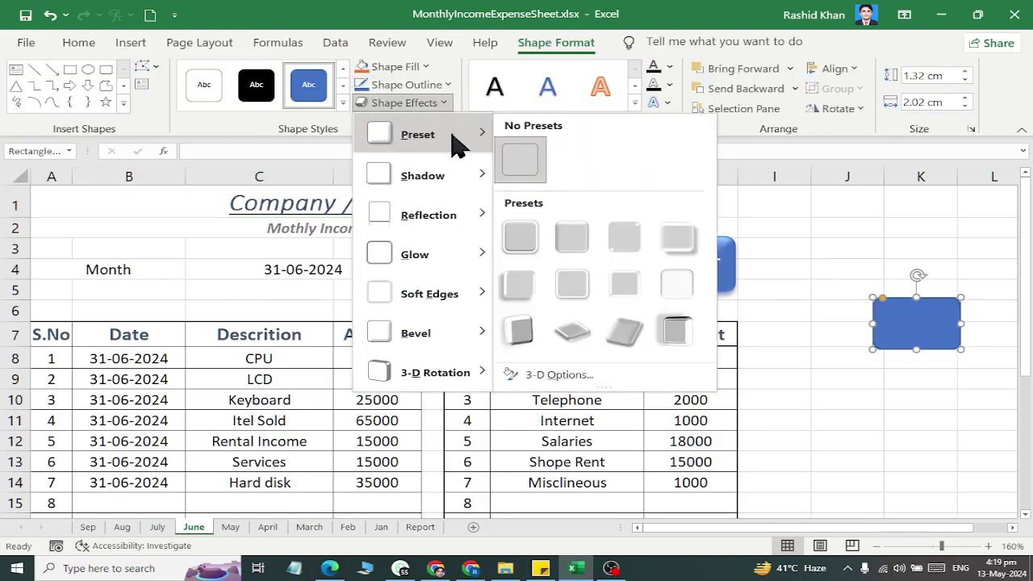
click(580, 246)
Label the new shape with the text REPORT.
right_click(934, 330)
click(868, 291)
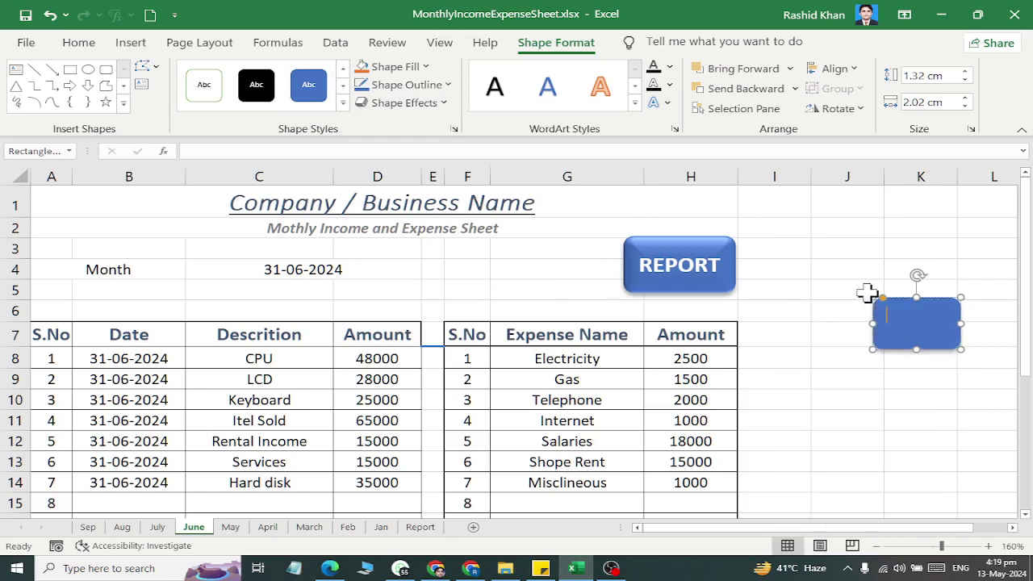
text(REPORT)
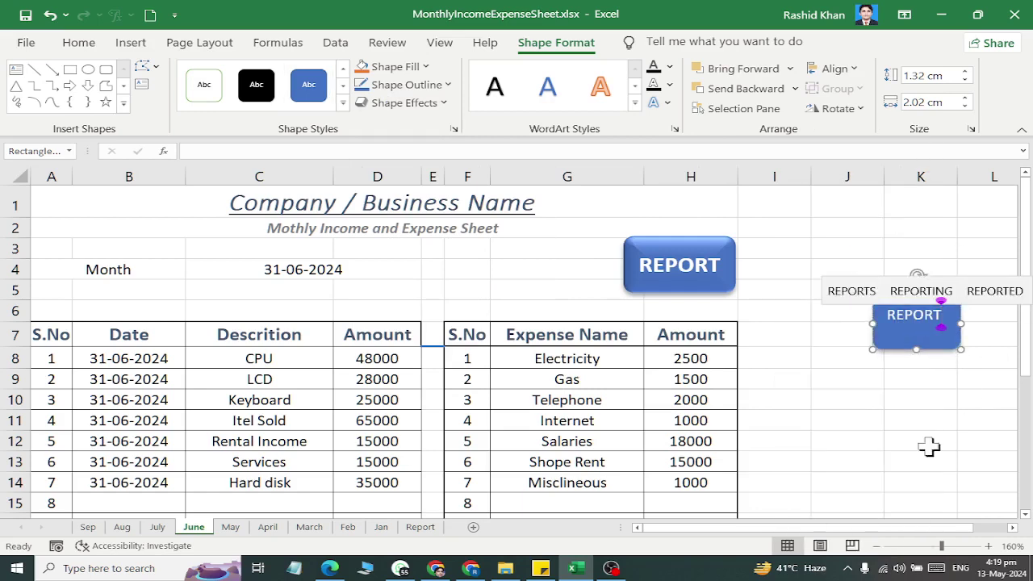
click(927, 442)
right_click(937, 346)
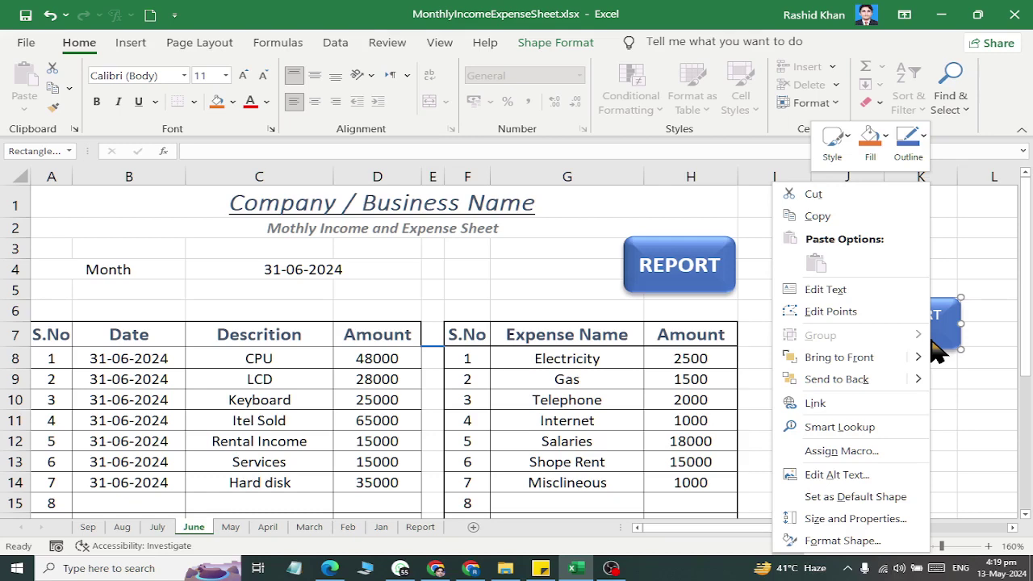
click(116, 42)
Hyperlink the REPORT shape to the Report sheet via Place in This Document.
click(121, 42)
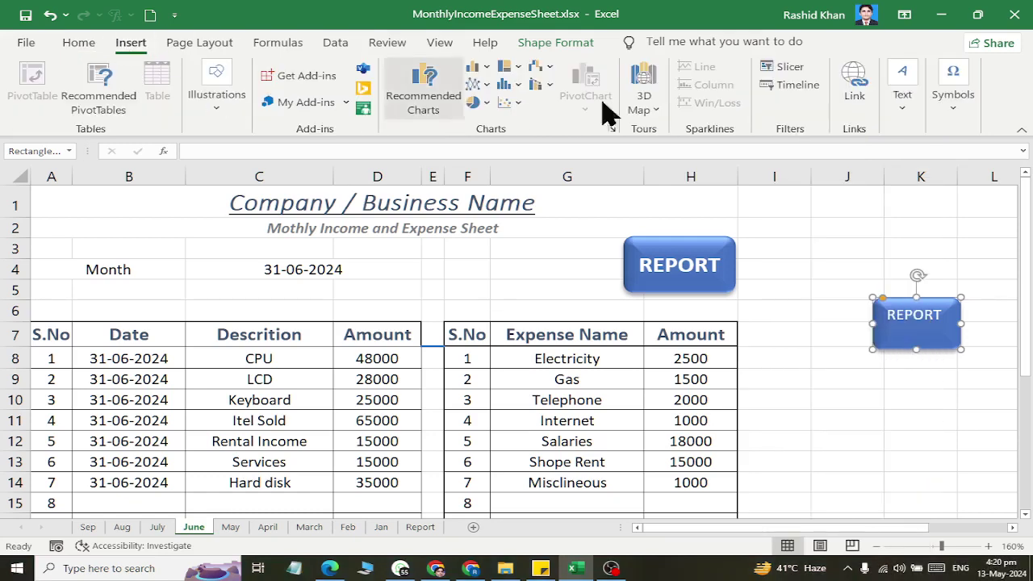
click(854, 105)
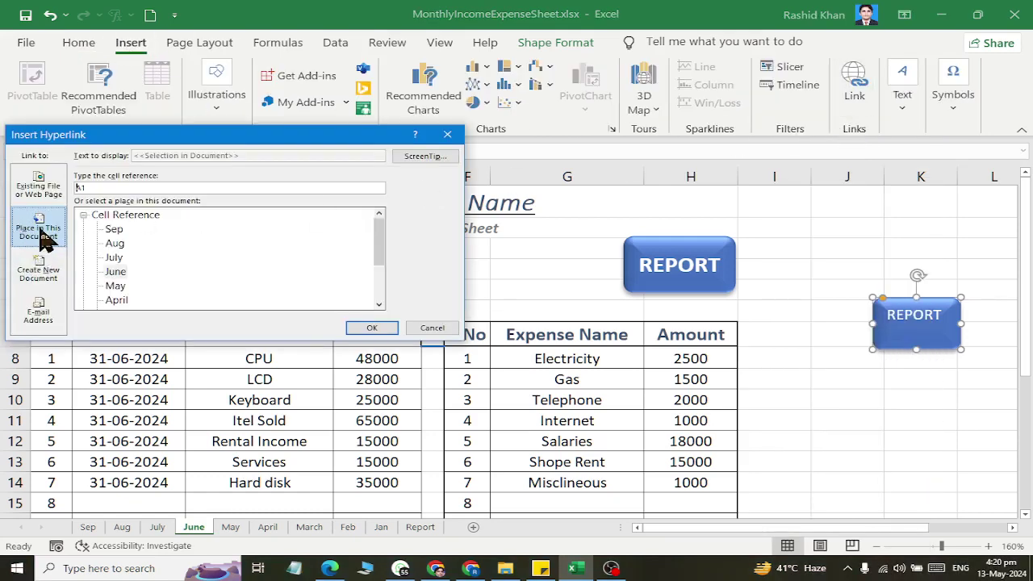
scroll(173, 256, down, 2)
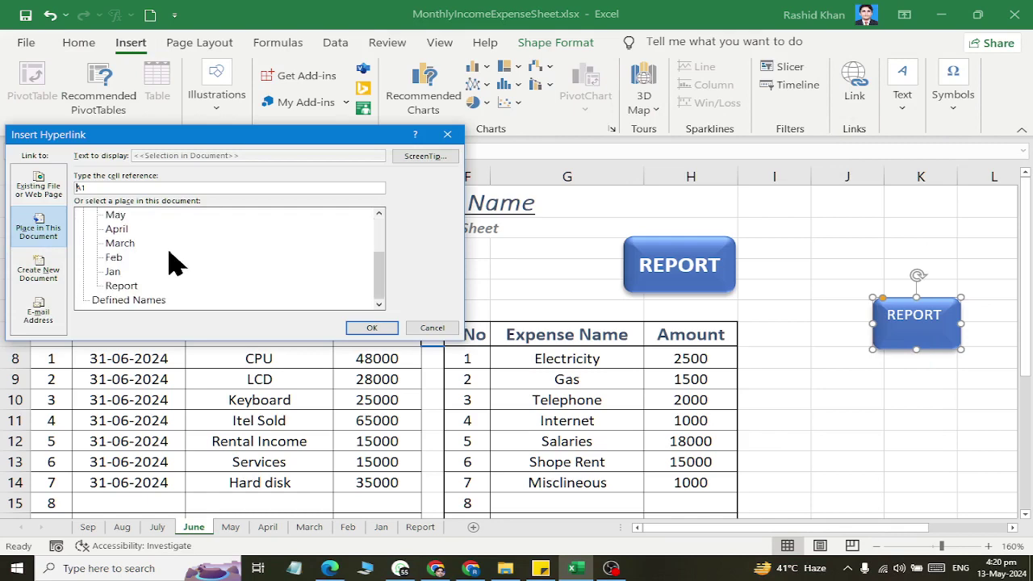
click(125, 285)
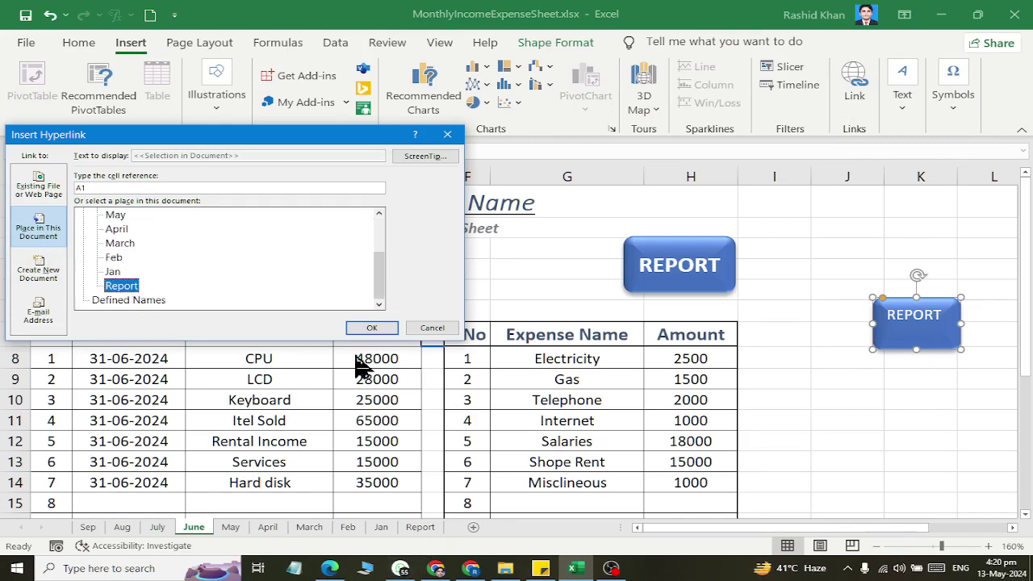
click(372, 328)
key(Escape)
click(913, 325)
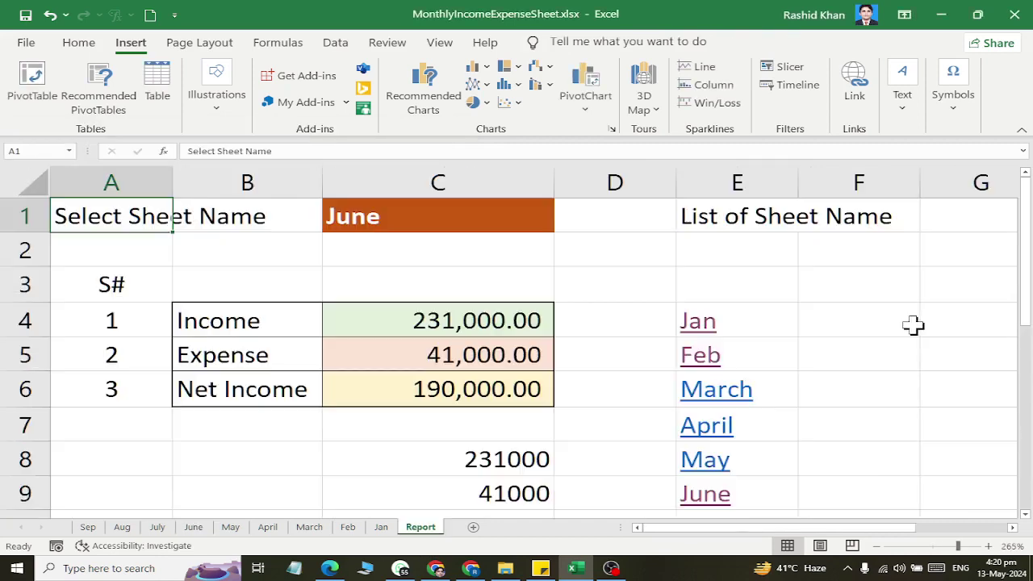
click(381, 527)
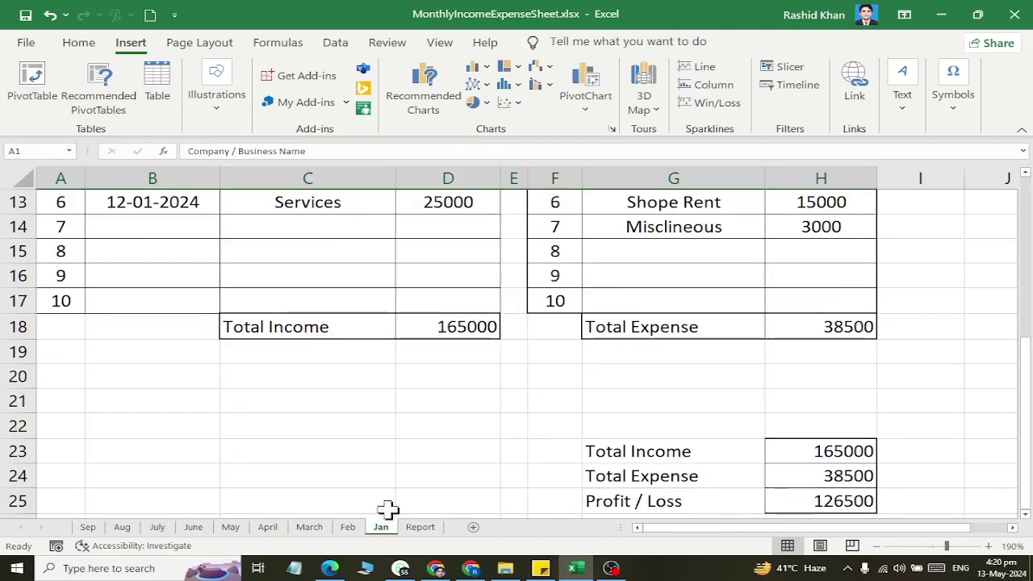
scroll(842, 361, up, 4)
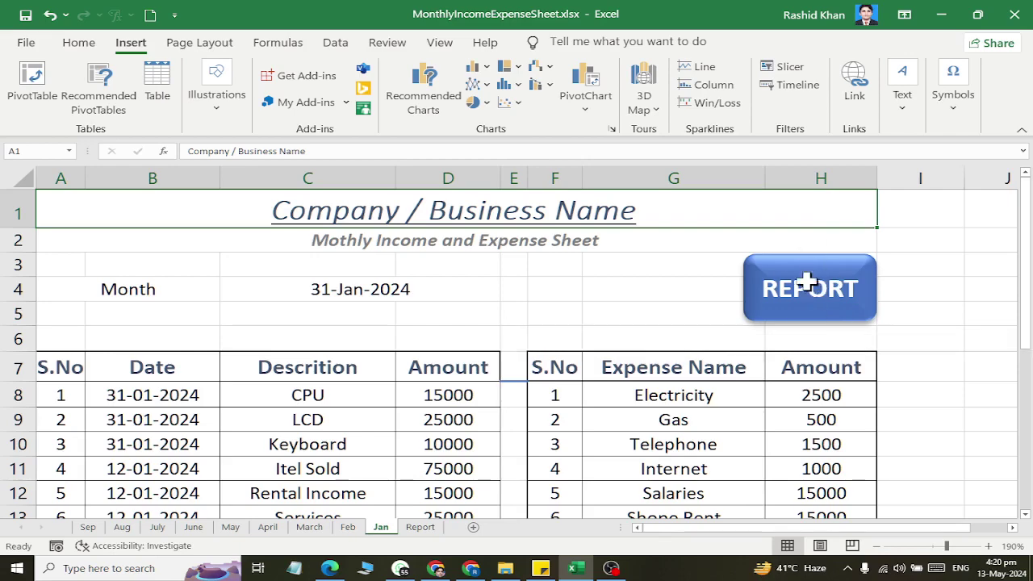
scroll(313, 343, down, 4)
scroll(843, 369, down, 2)
scroll(519, 380, up, 6)
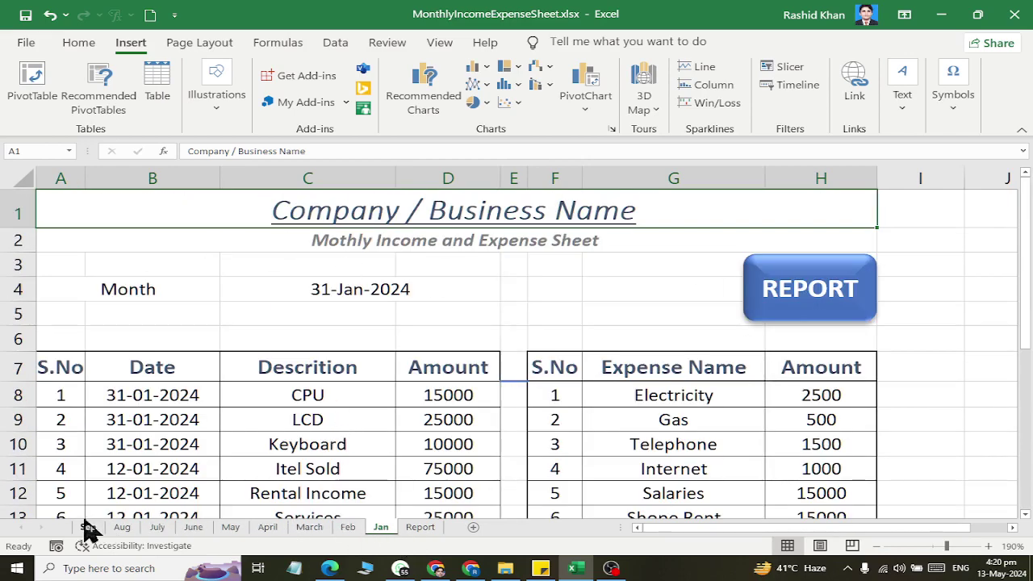
scroll(541, 404, down, 1)
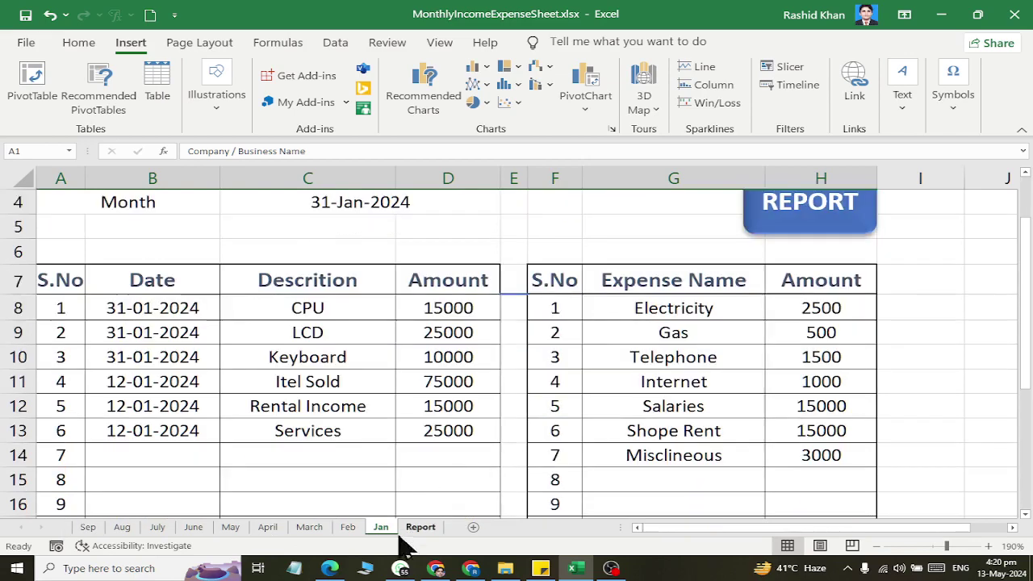
click(420, 528)
click(268, 527)
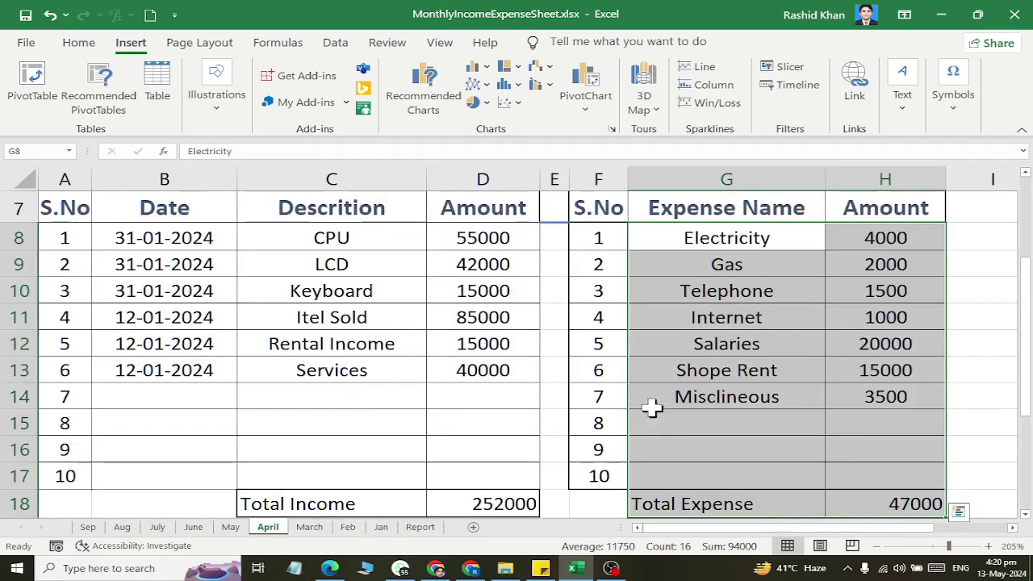
scroll(662, 416, down, 2)
scroll(678, 420, up, 4)
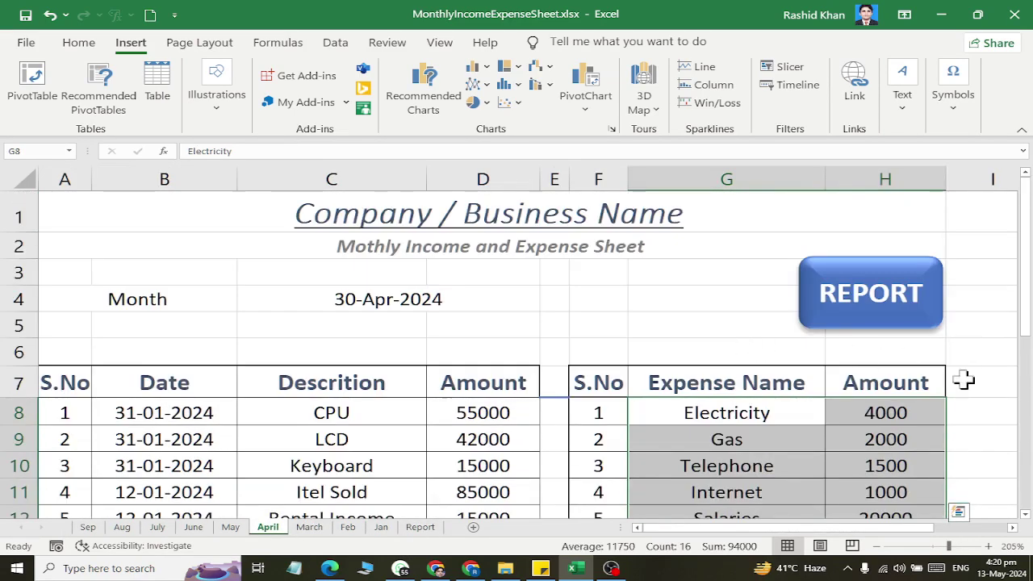
scroll(785, 384, down, 3)
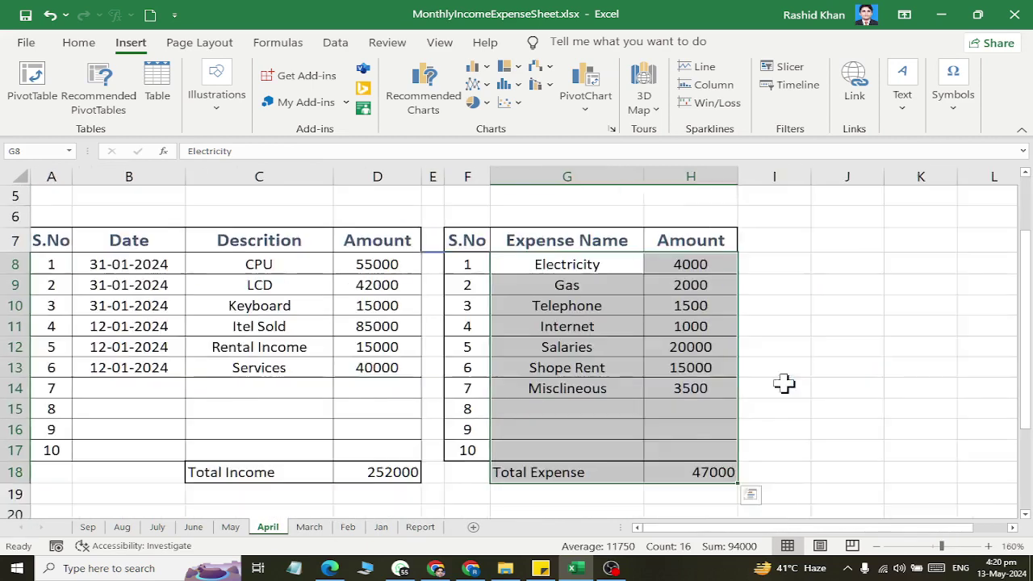
click(309, 528)
scroll(513, 394, up, 3)
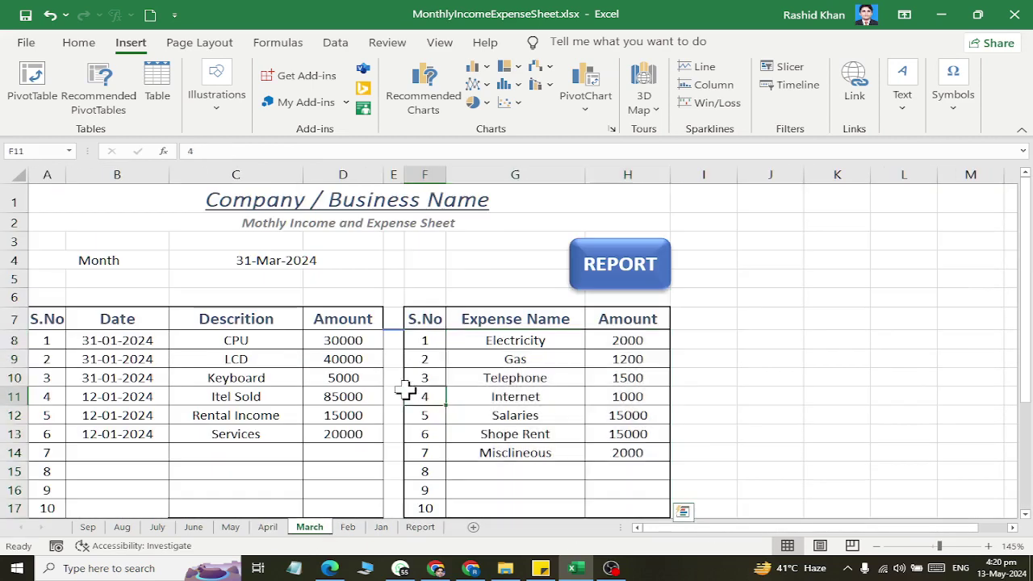
click(420, 527)
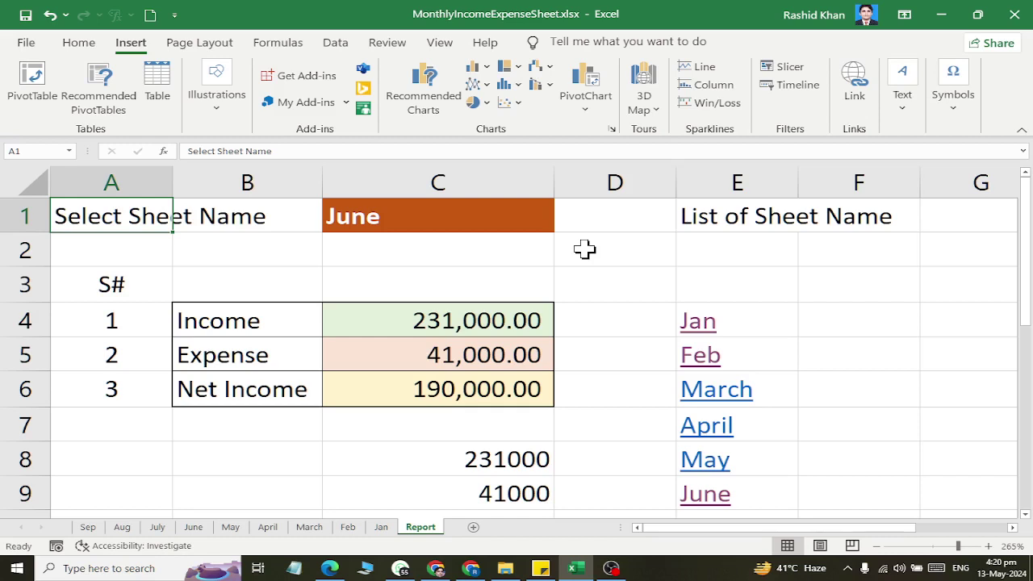
scroll(514, 303, down, 2)
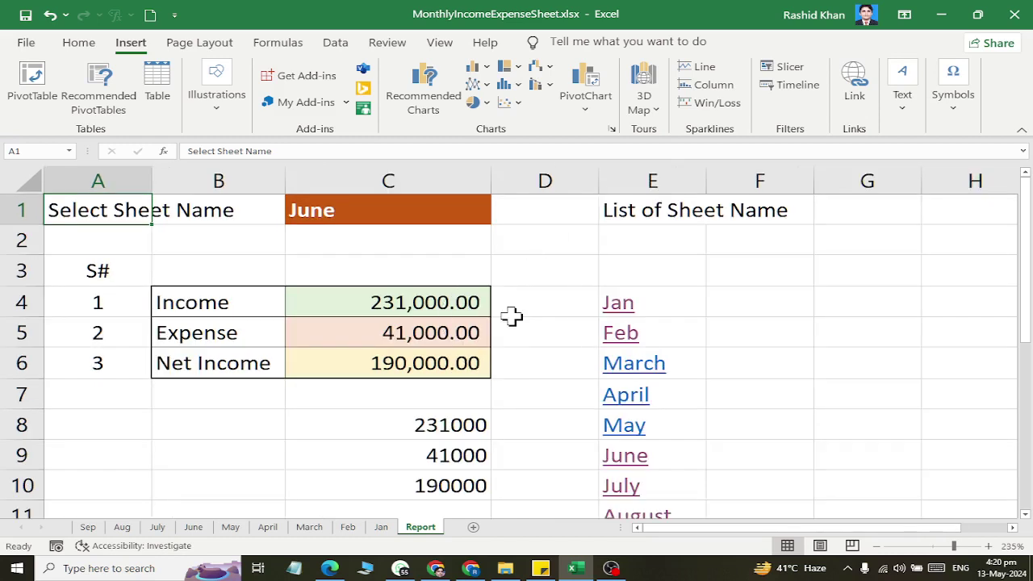
Delete the helper figures in C8:C11 on the Report sheet.
drag(371, 428, 364, 510)
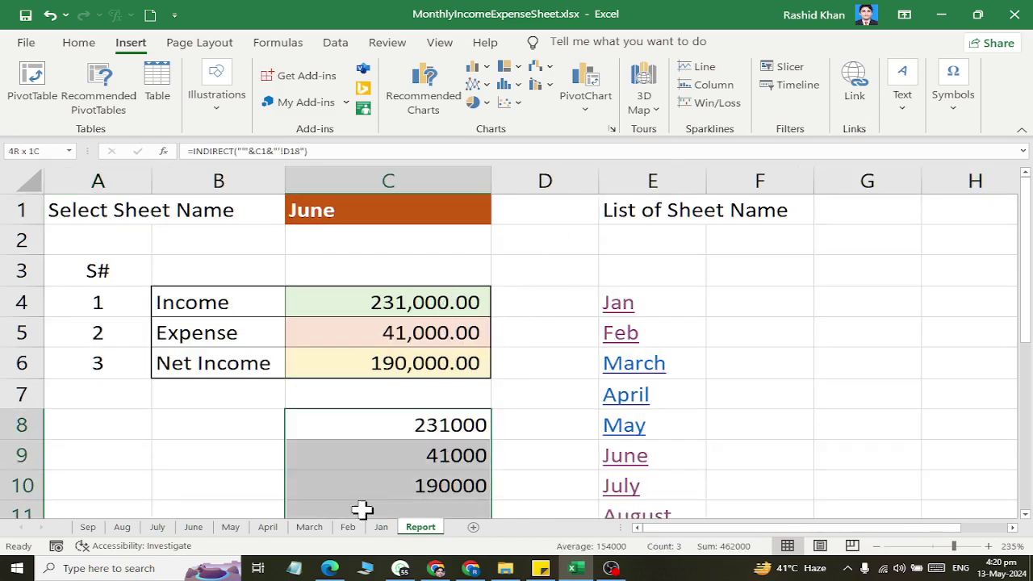
key(Delete)
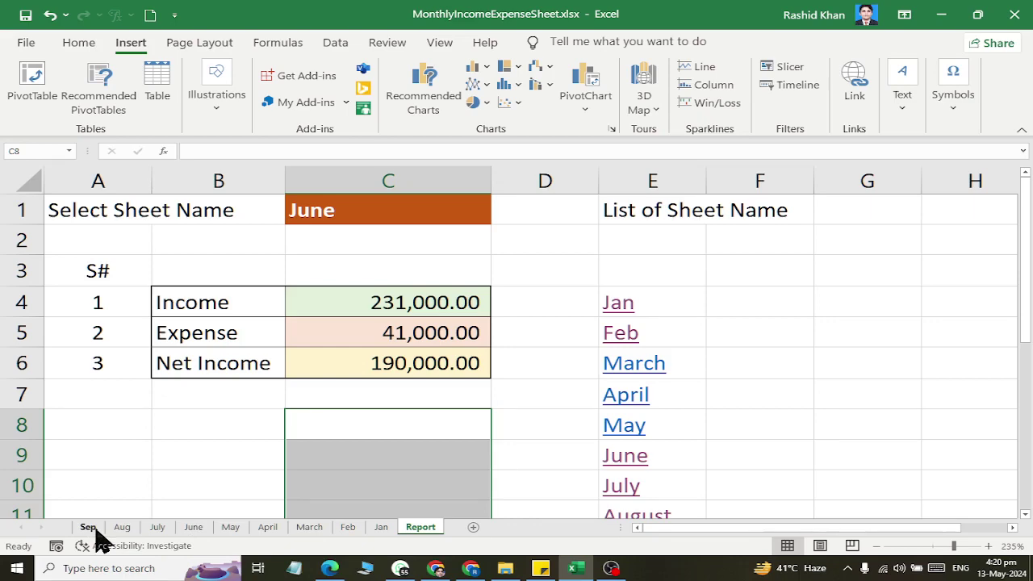
click(396, 395)
scroll(546, 429, down, 1)
scroll(623, 394, down, 1)
scroll(630, 391, up, 1)
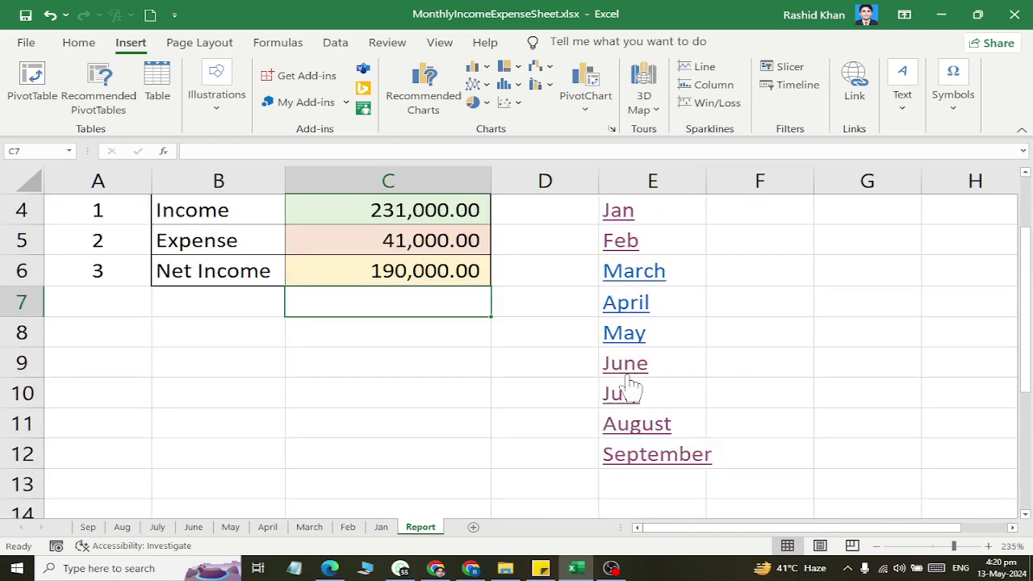
Test the August hyperlink and the Aug sheet's REPORT button back to the Report sheet.
click(635, 425)
scroll(396, 413, down, 3)
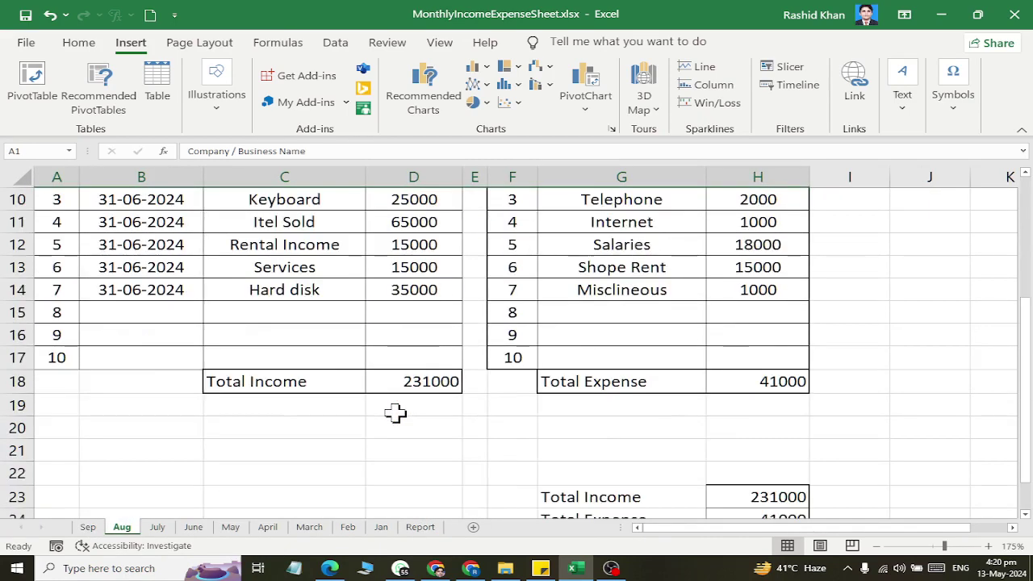
scroll(395, 413, up, 2)
click(694, 211)
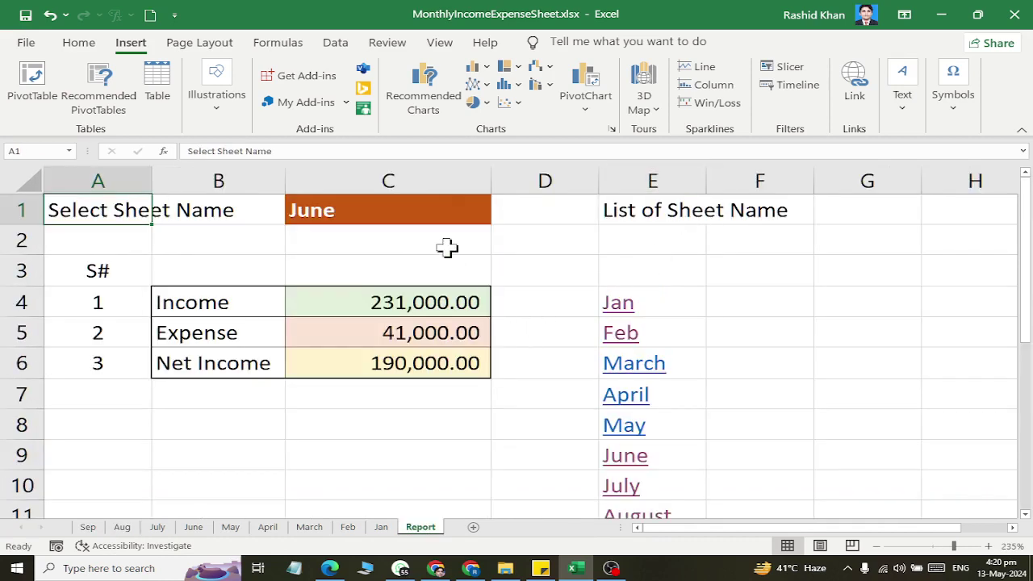
Change the C1 month to Jan, then set it back to June.
click(461, 207)
click(498, 218)
key(Escape)
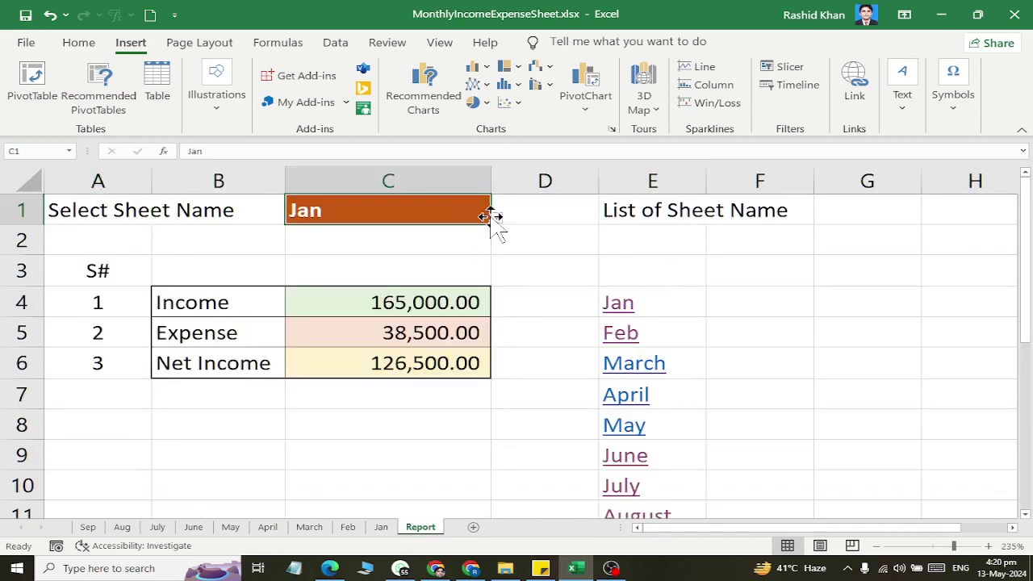
click(497, 218)
click(448, 334)
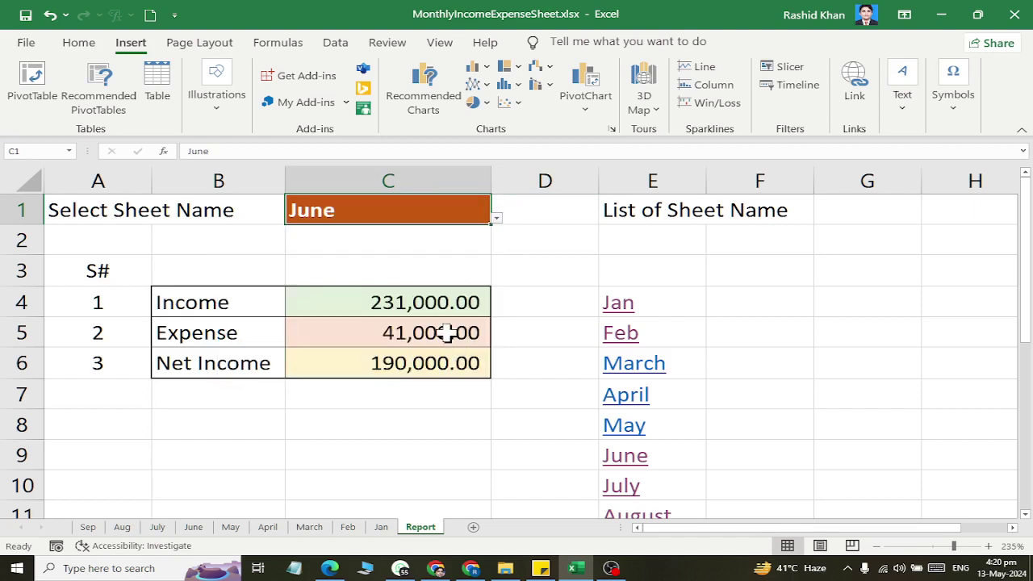